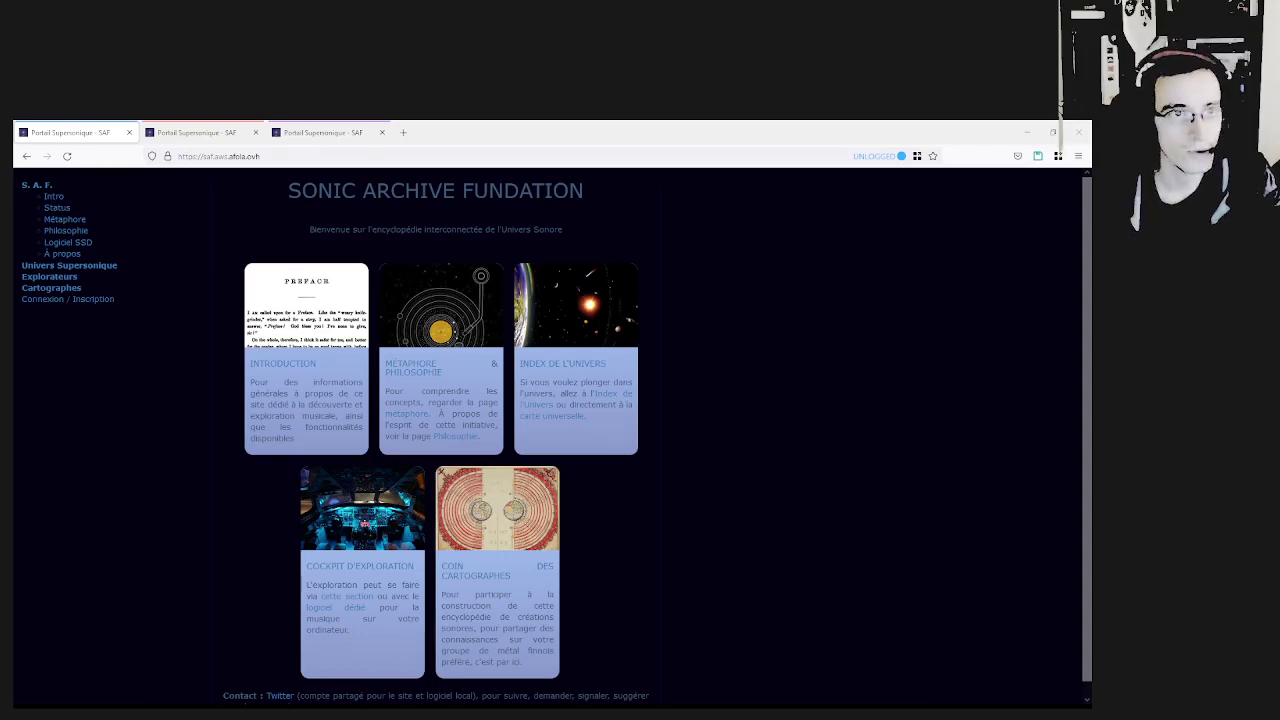
Open Répertoire universel with its 20 galaxies, 85 étoiles, 118 planètes and genre map.
click(218, 156)
click(237, 338)
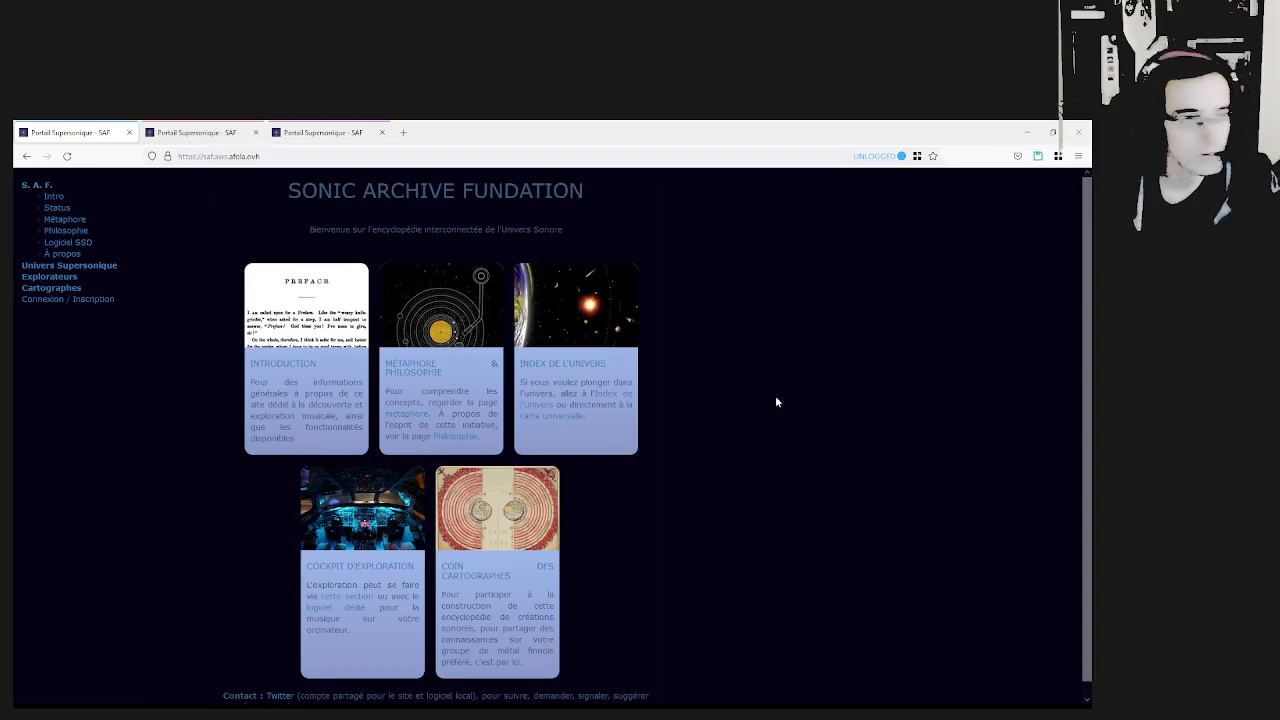
scroll(673, 449, down, 1)
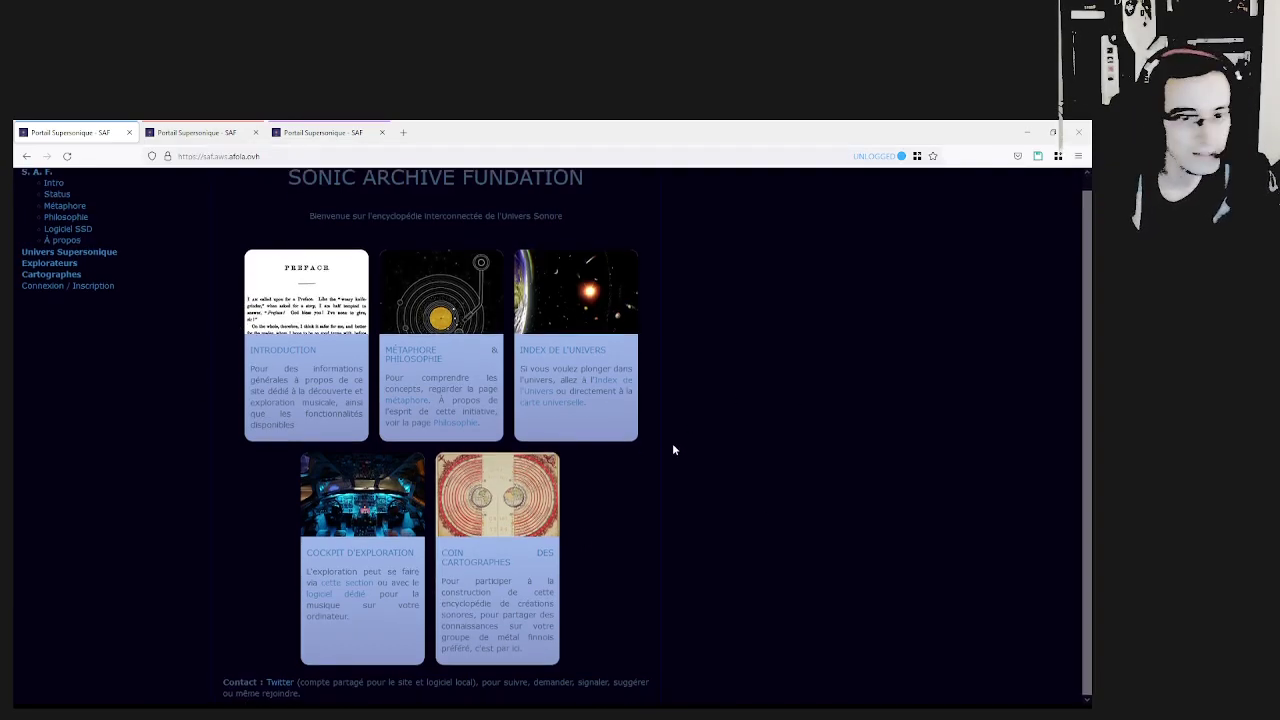
scroll(673, 450, up, 1)
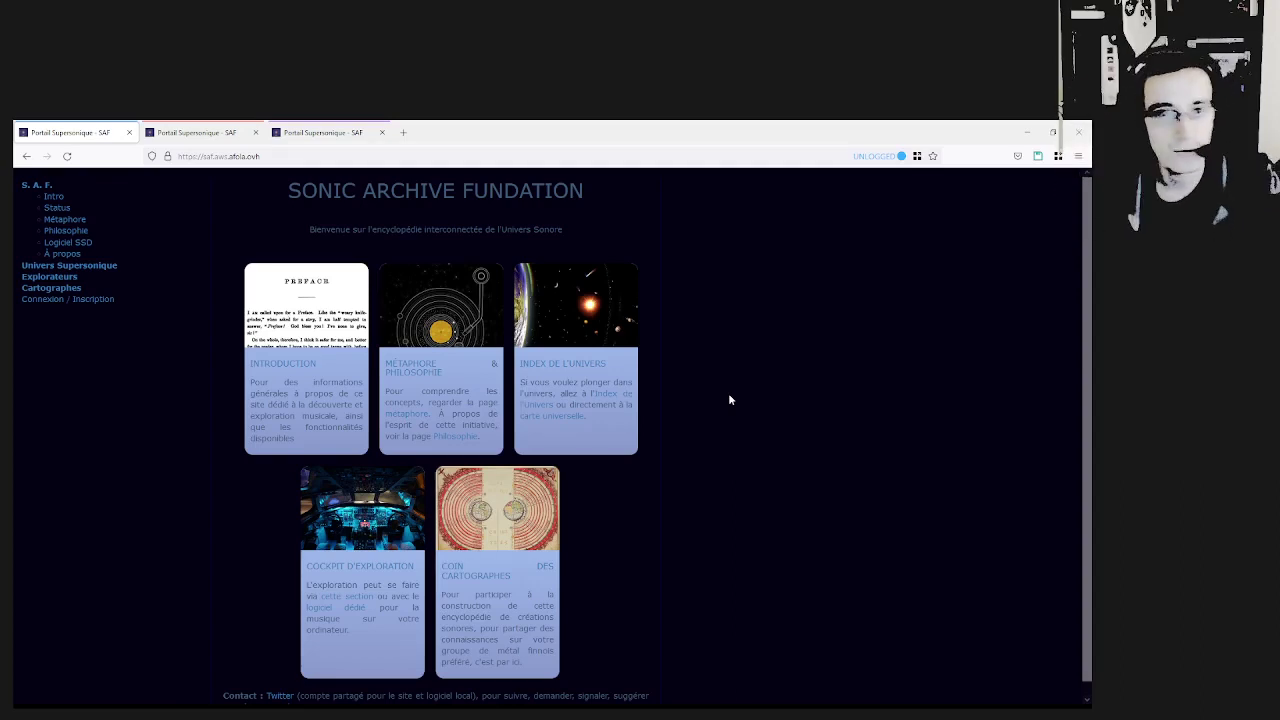
click(610, 394)
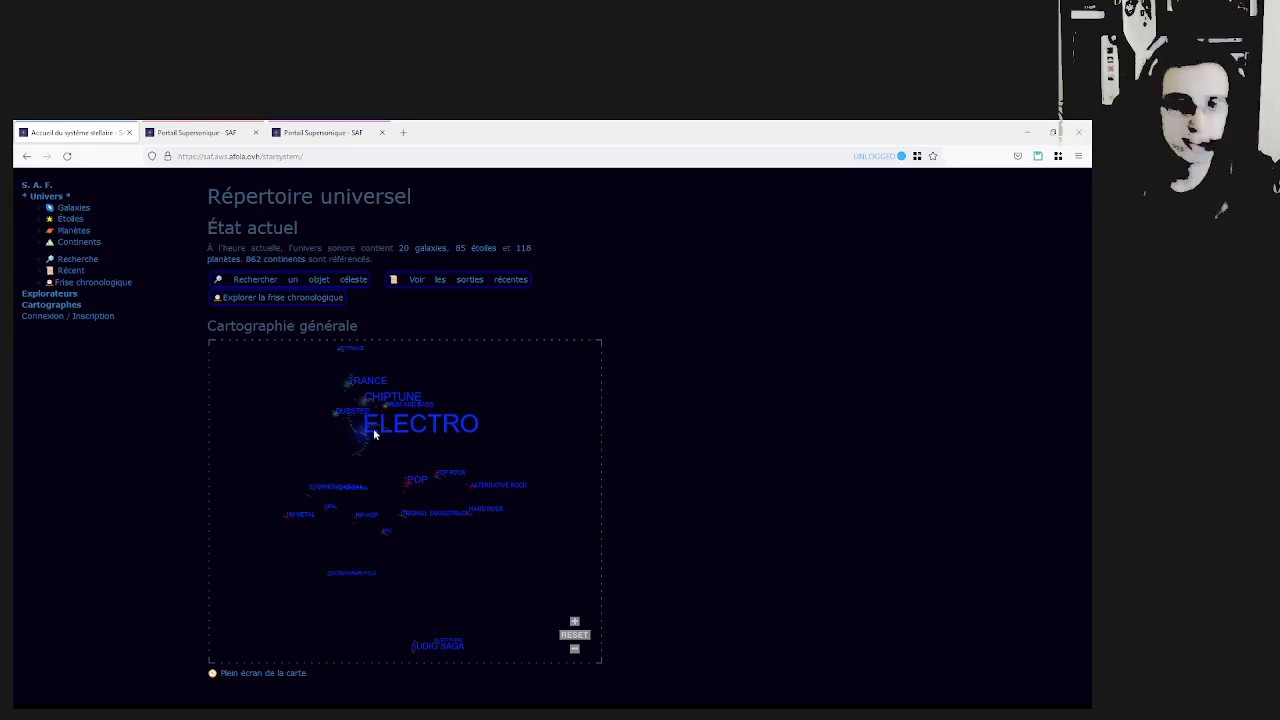
Zoom in and out on the genre cartography map, then return home via S.A.F.
scroll(373, 428, up, 3)
scroll(335, 428, up, 5)
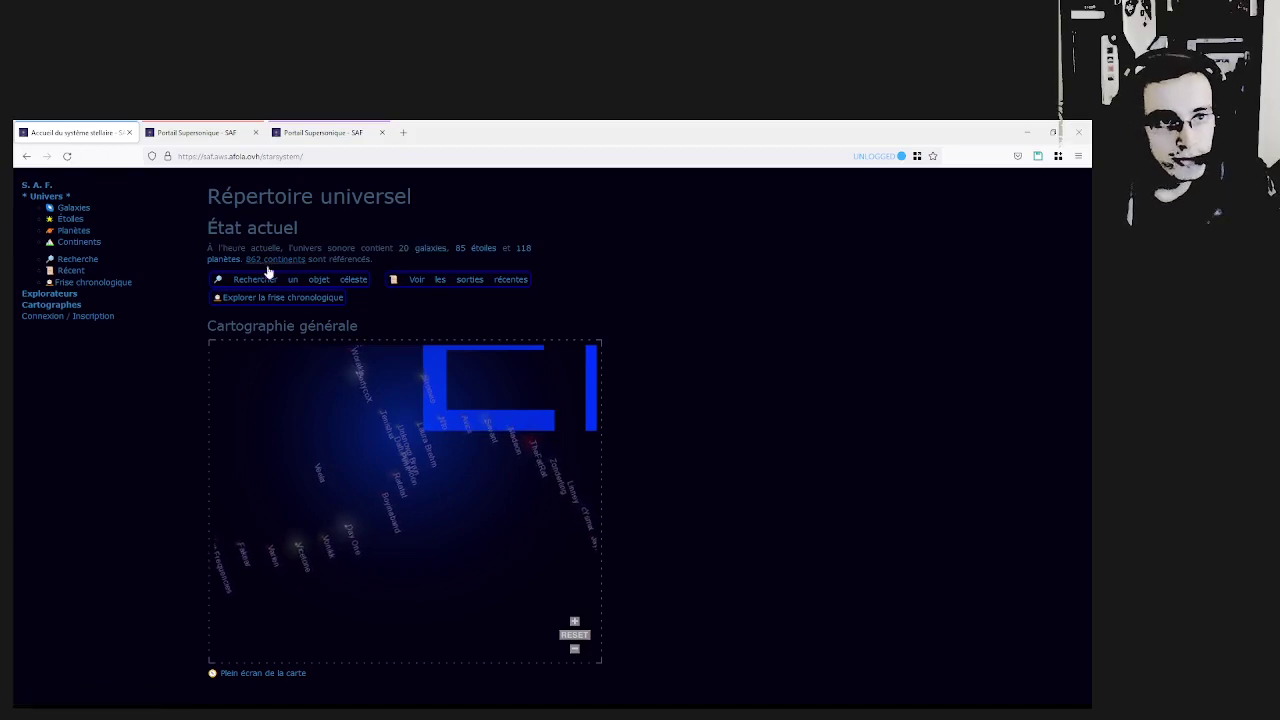
scroll(419, 489, down, 2)
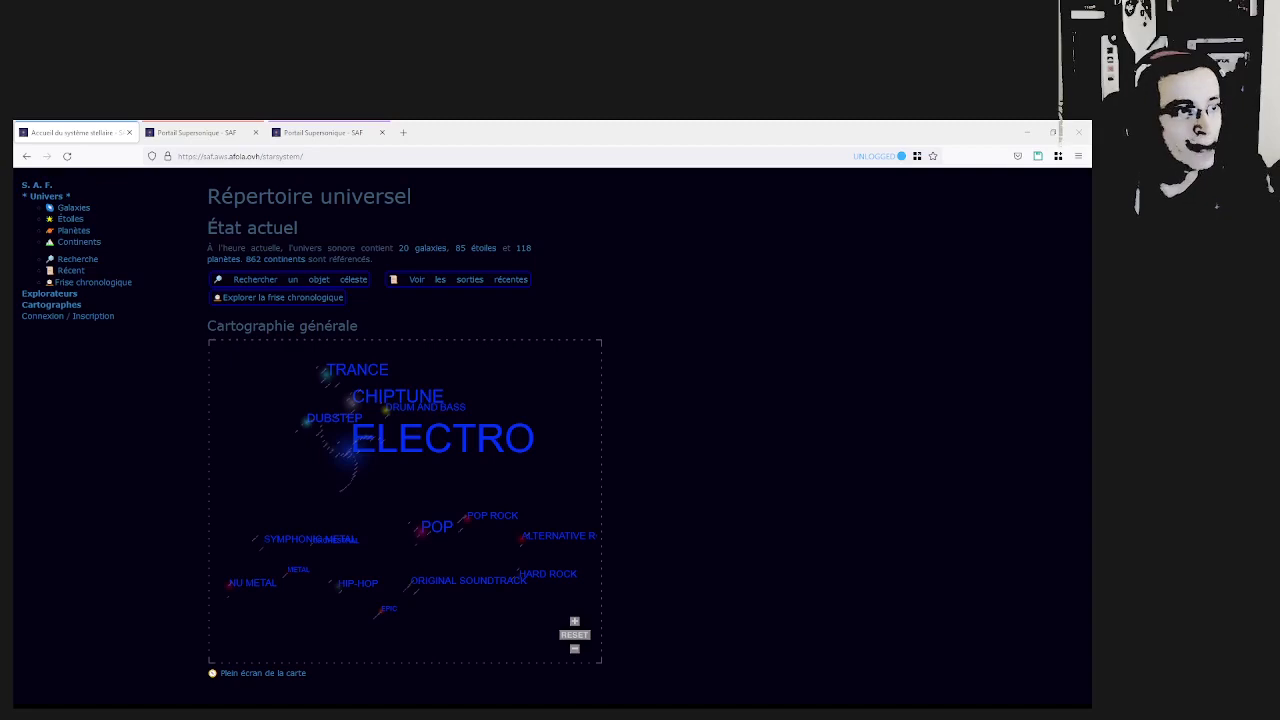
click(46, 192)
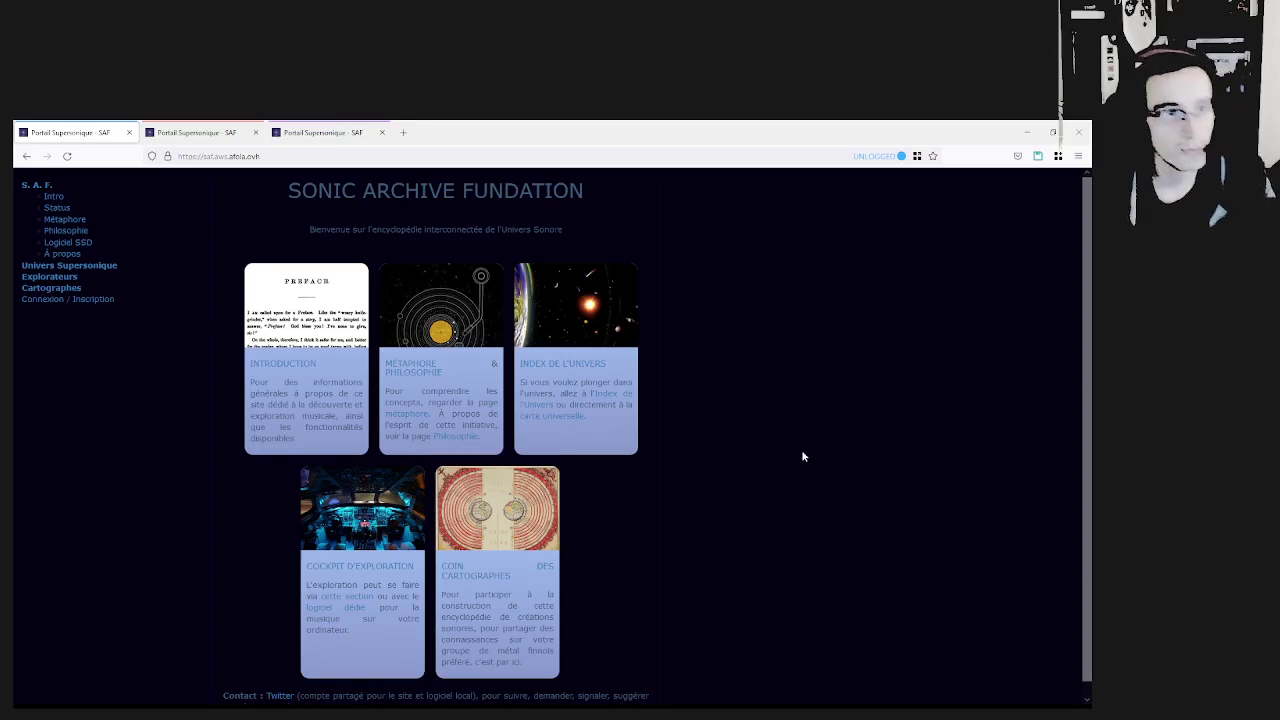
Reopen Répertoire universel from the 'Index de l'univers' card and follow the '118 planètes' link.
click(584, 320)
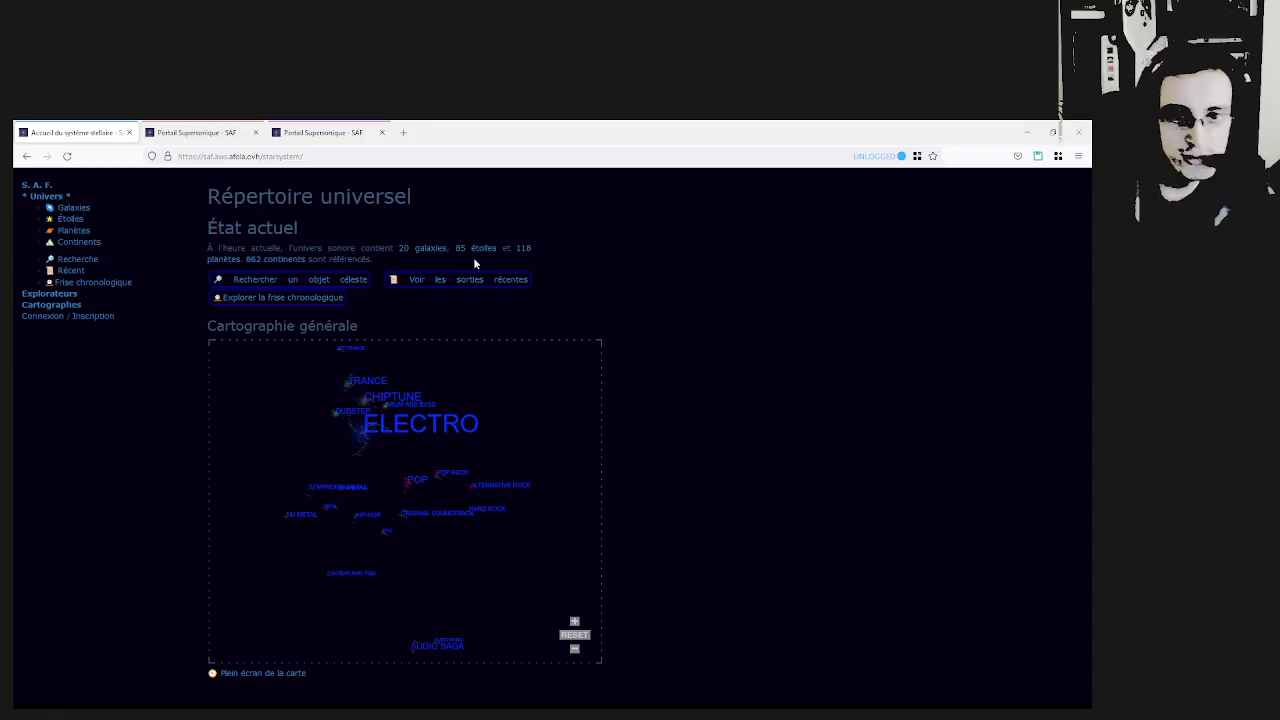
click(522, 248)
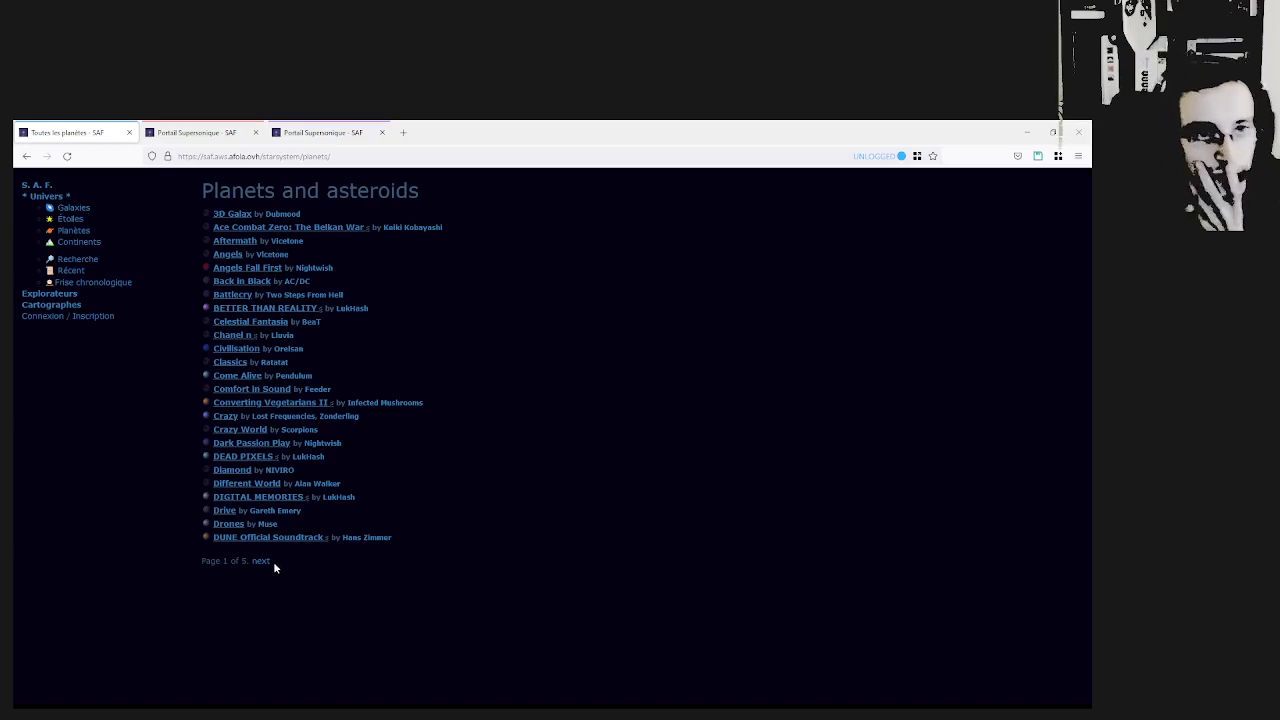
Open the Two Steps From Hell star page and briefly select its heading.
click(318, 296)
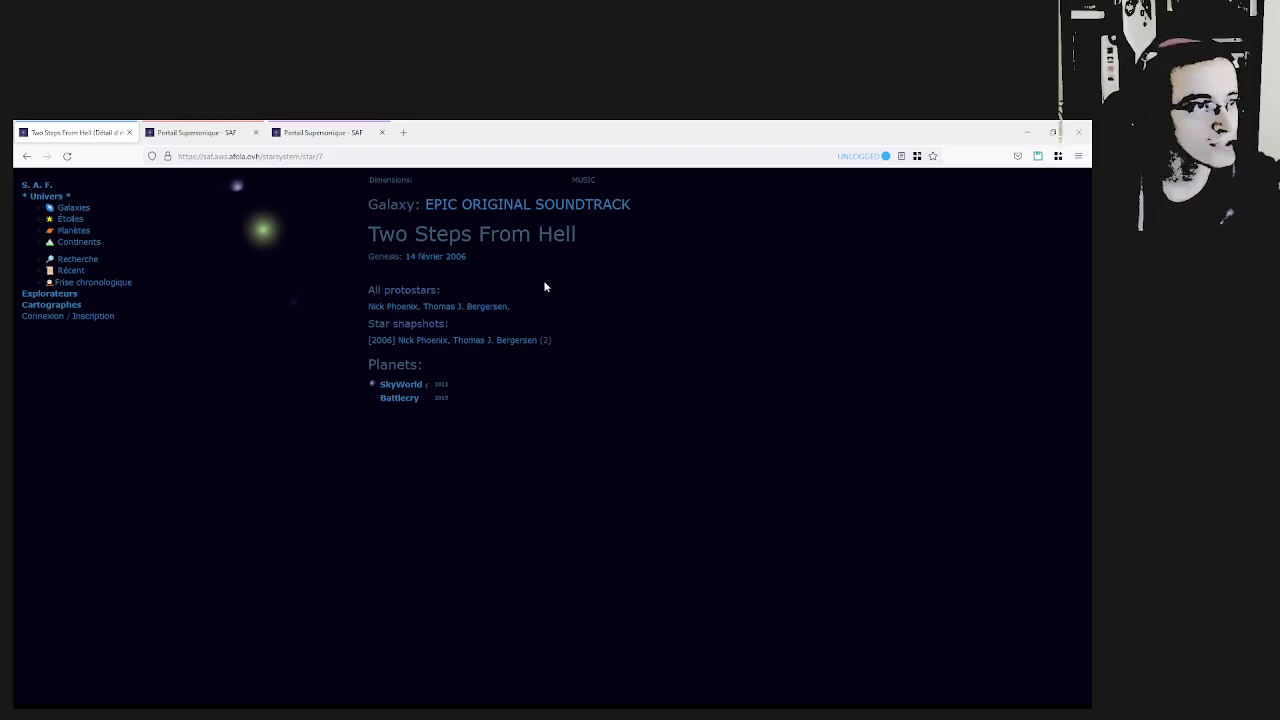
triple_click(531, 238)
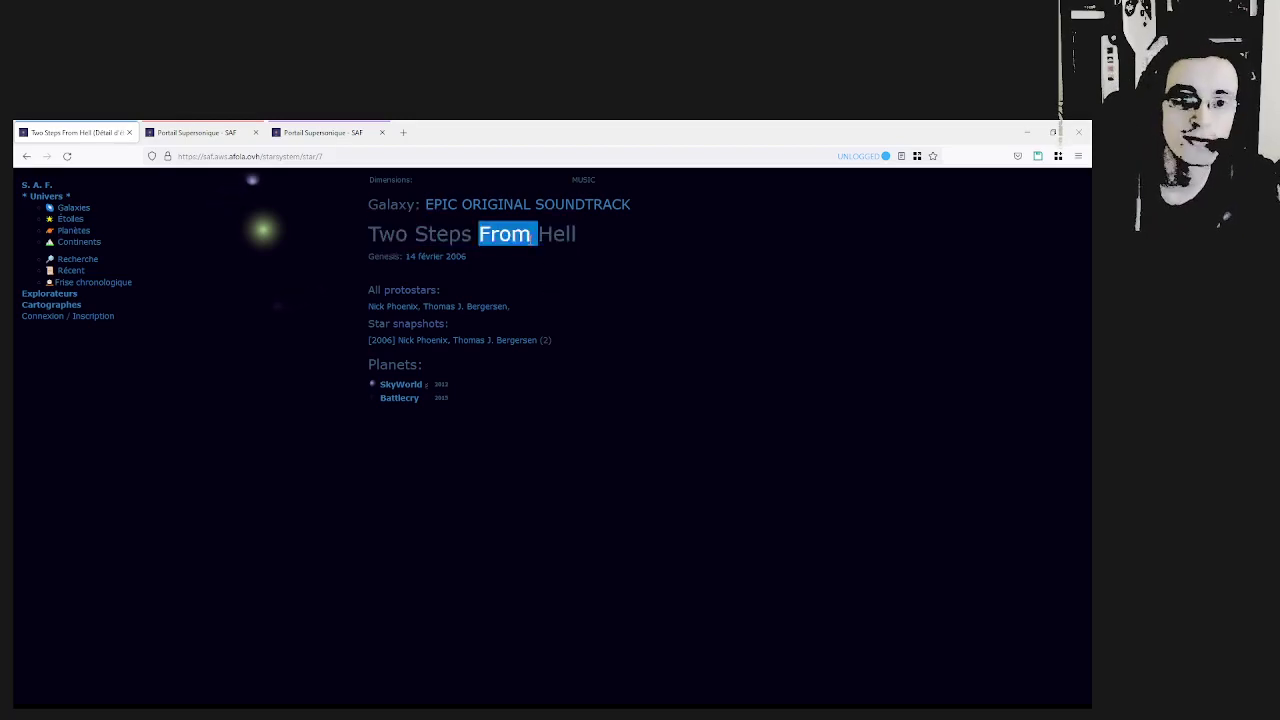
click(531, 238)
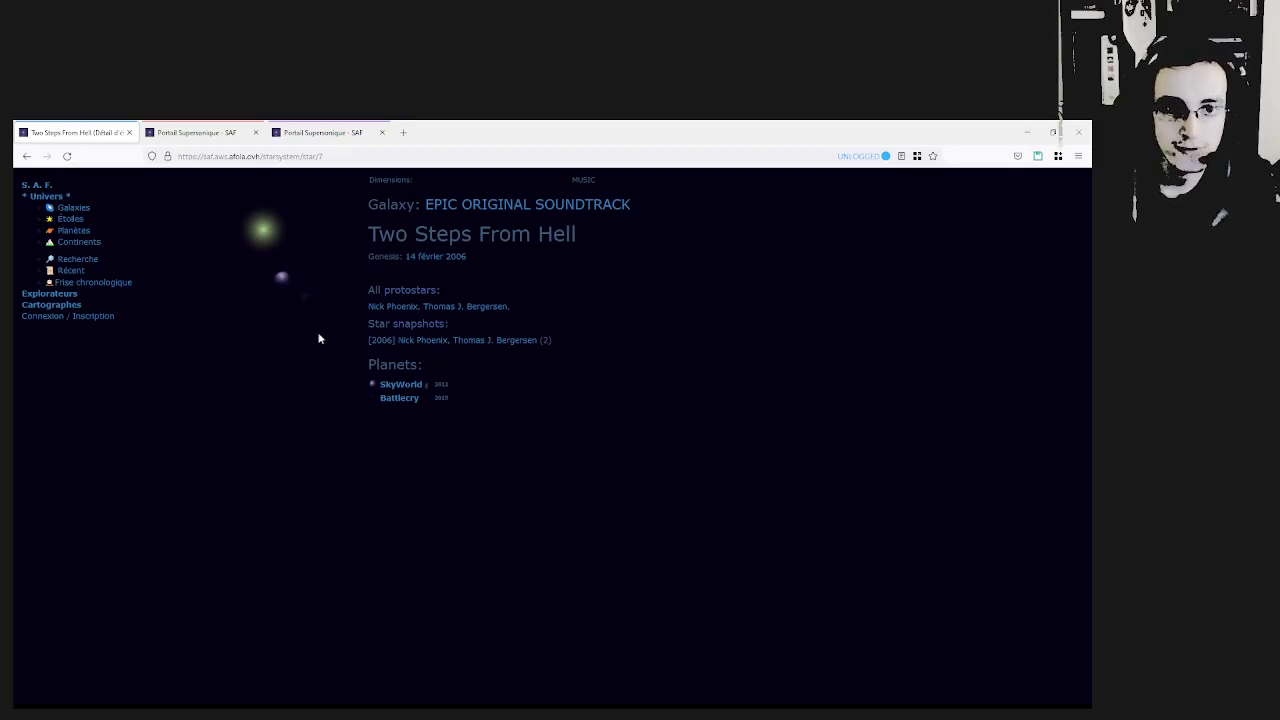
Browse to page three of the stars list, view Nightwish, then open Pendulum.
click(76, 219)
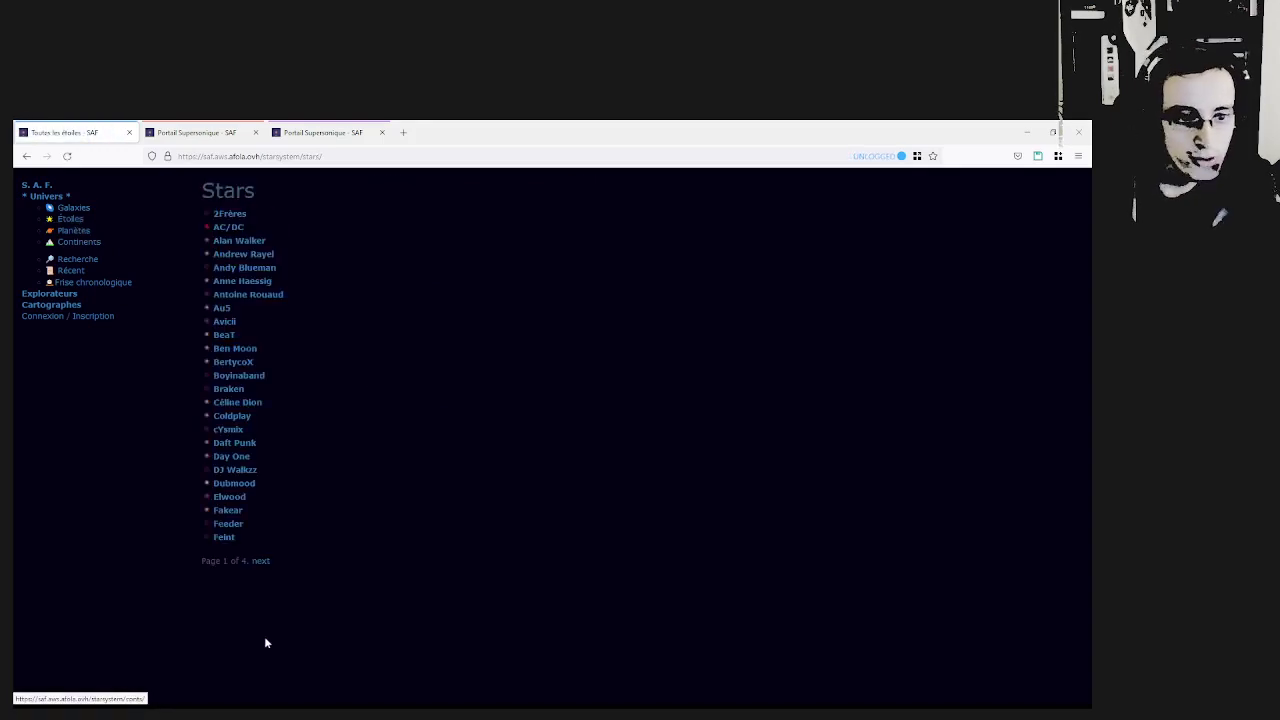
click(262, 561)
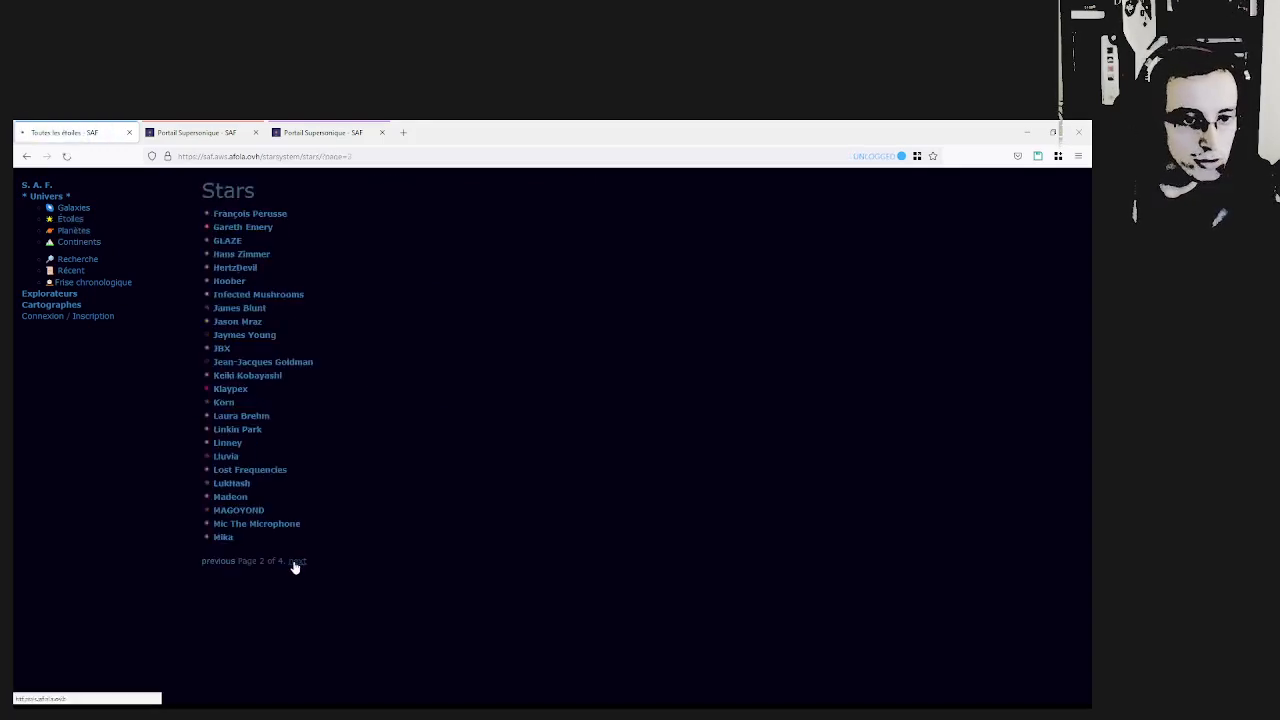
click(296, 562)
click(246, 270)
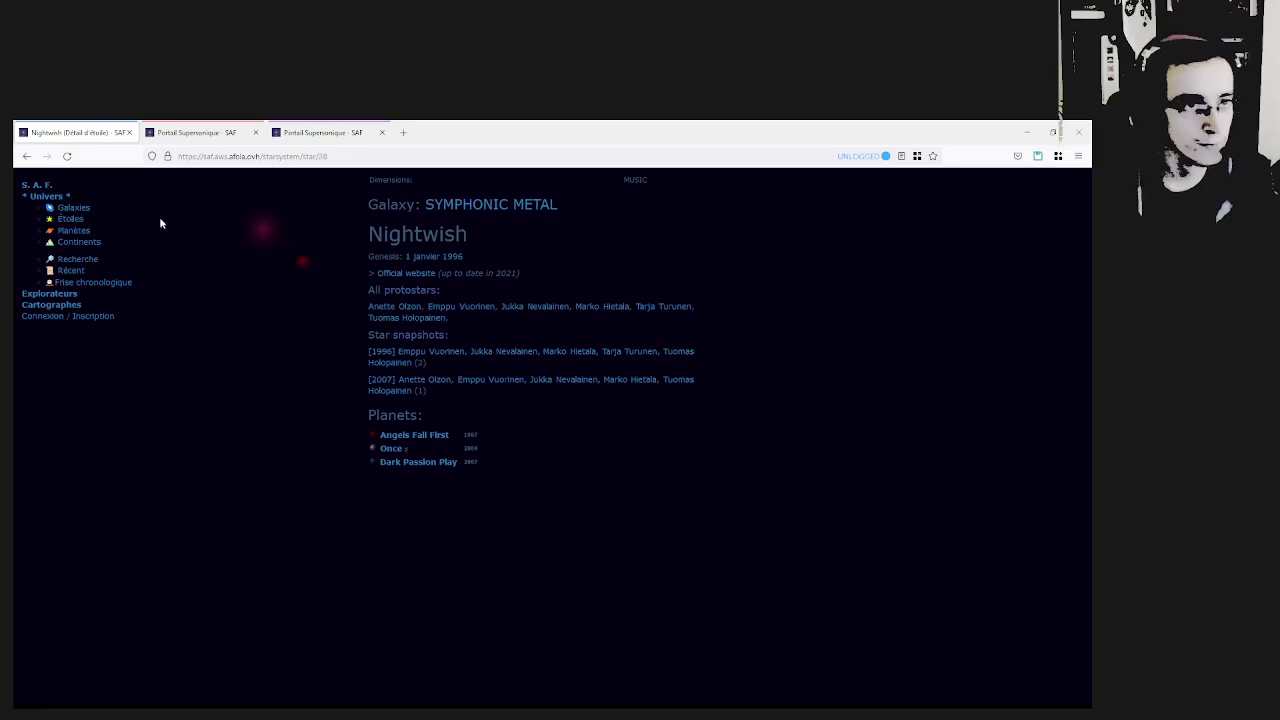
click(26, 156)
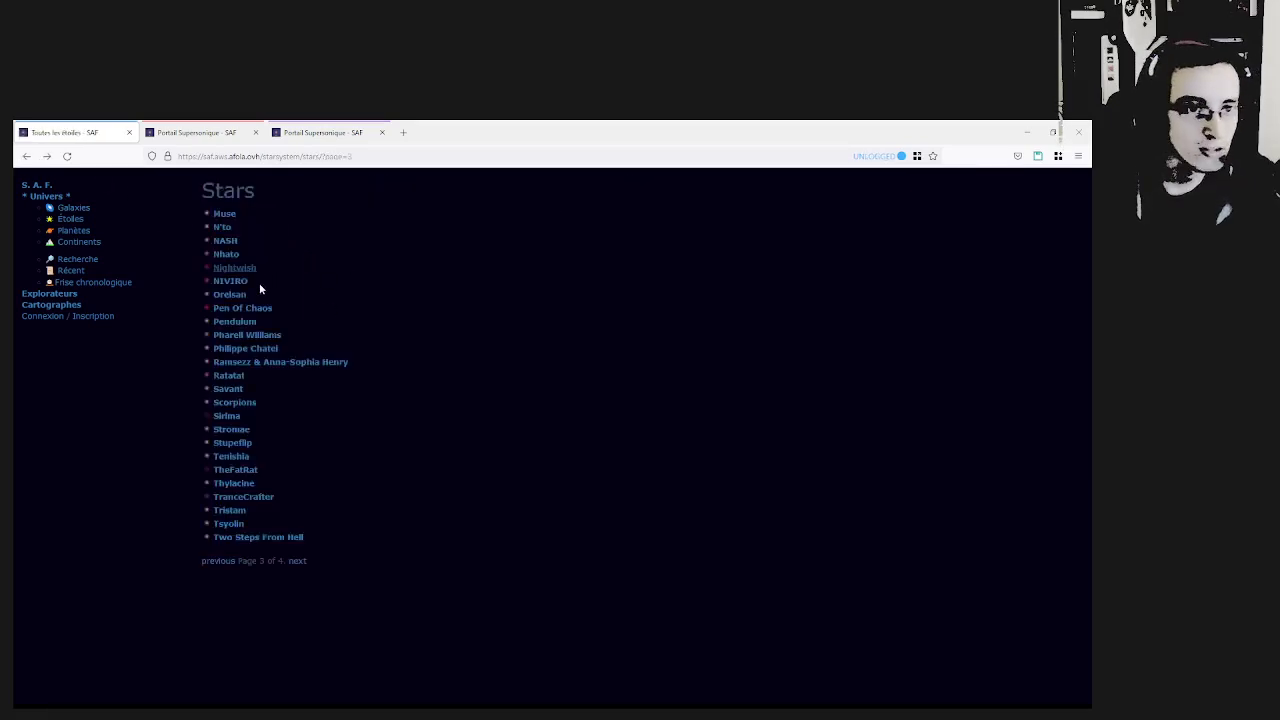
click(240, 321)
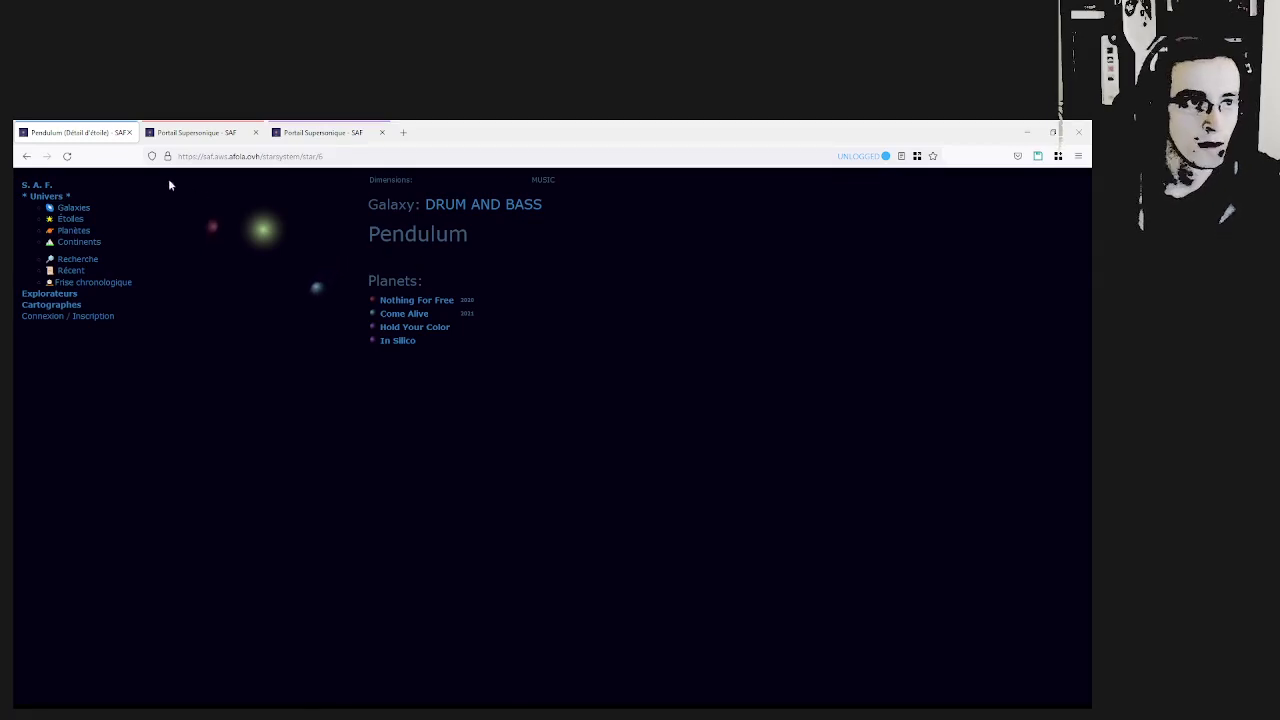
Return home via Univers and S.A.F., selecting the site title and the word ARCHIVE.
click(46, 195)
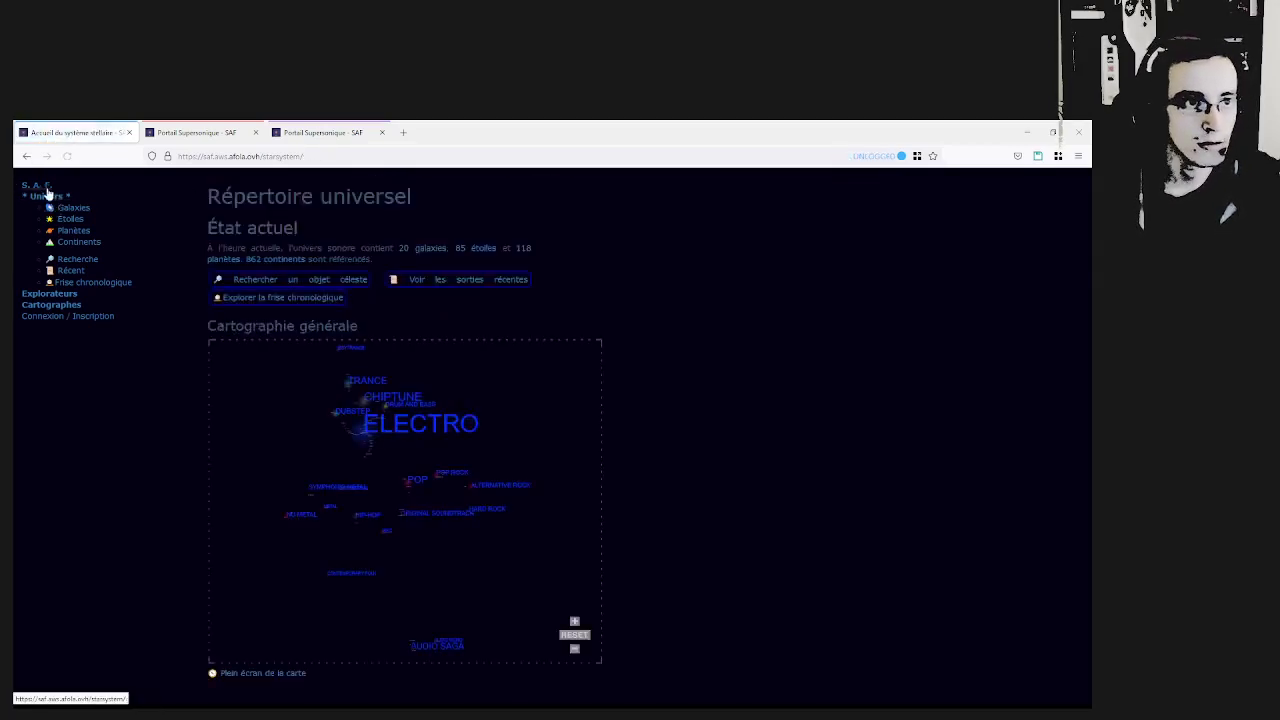
click(38, 186)
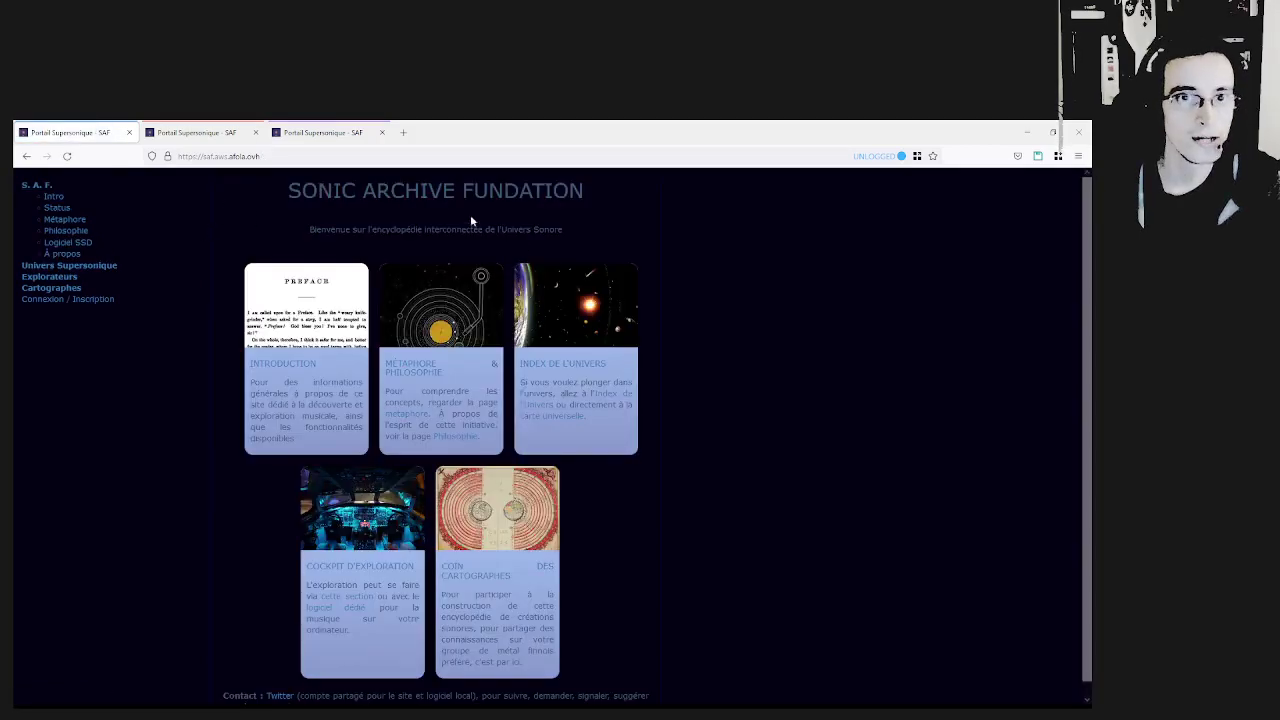
triple_click(439, 196)
double_click(439, 196)
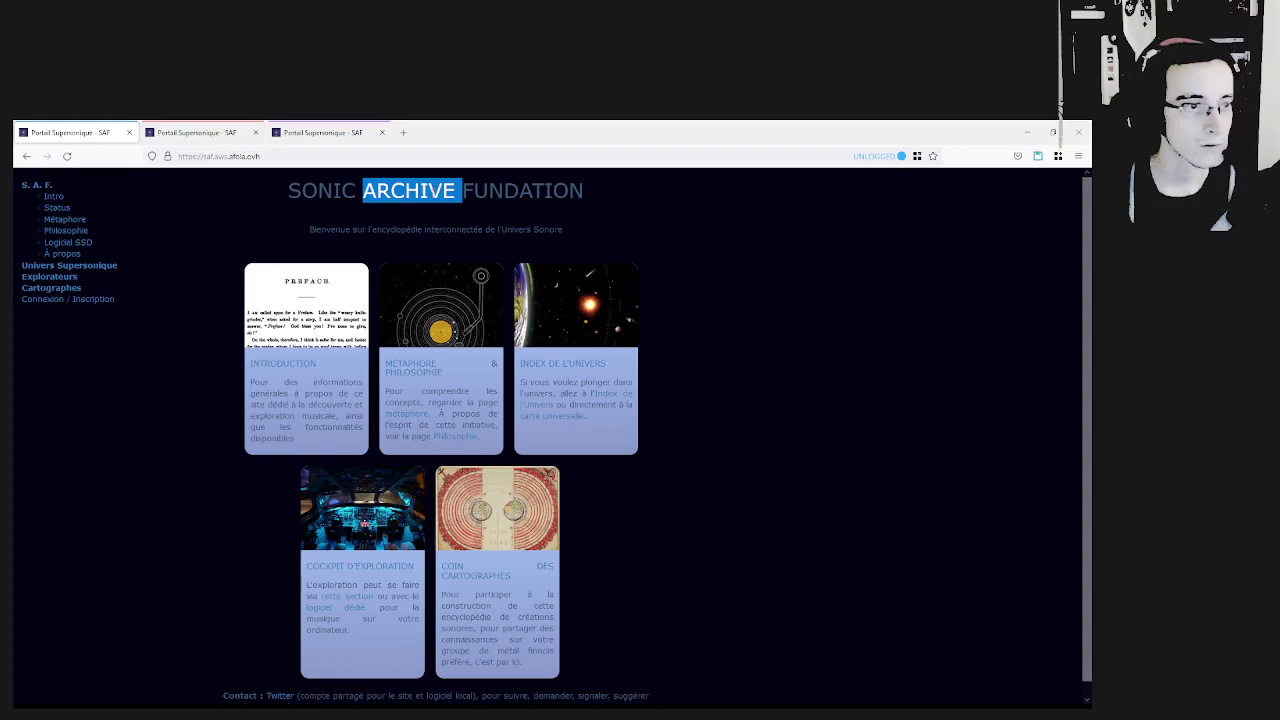
click(432, 192)
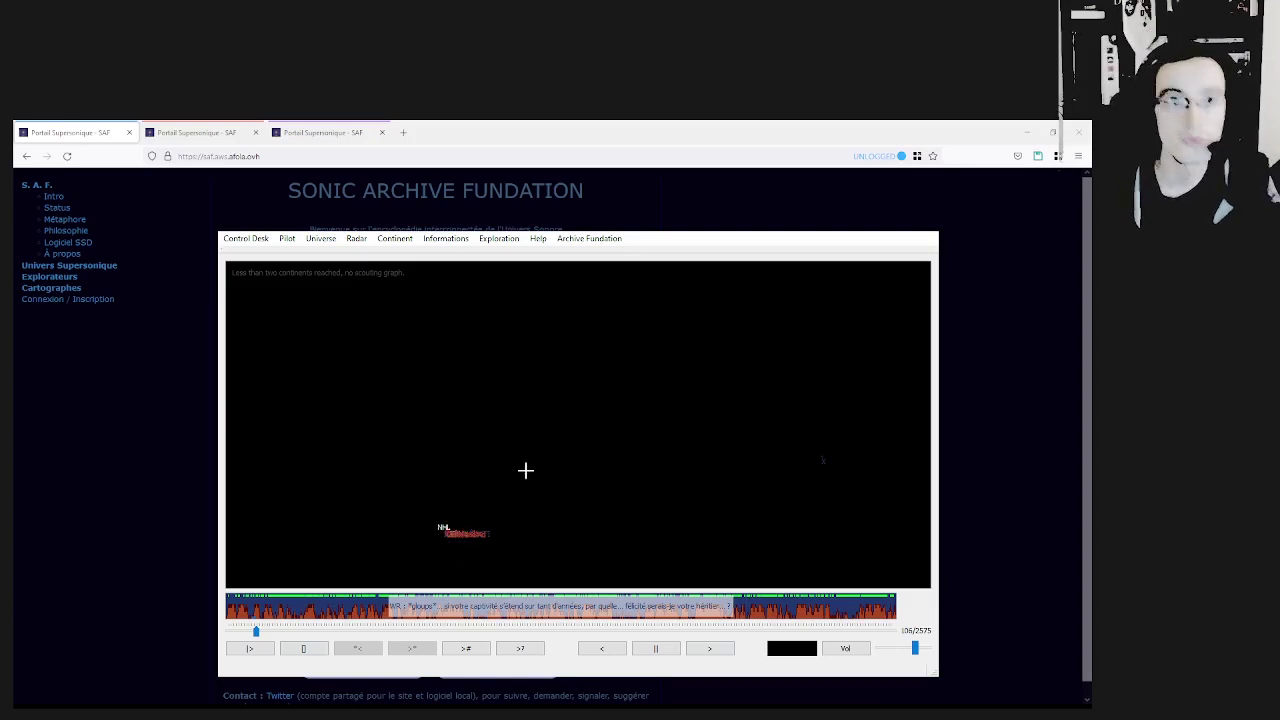
Reveal the continent labels around the NHL node on the SSD cockpit map.
click(445, 528)
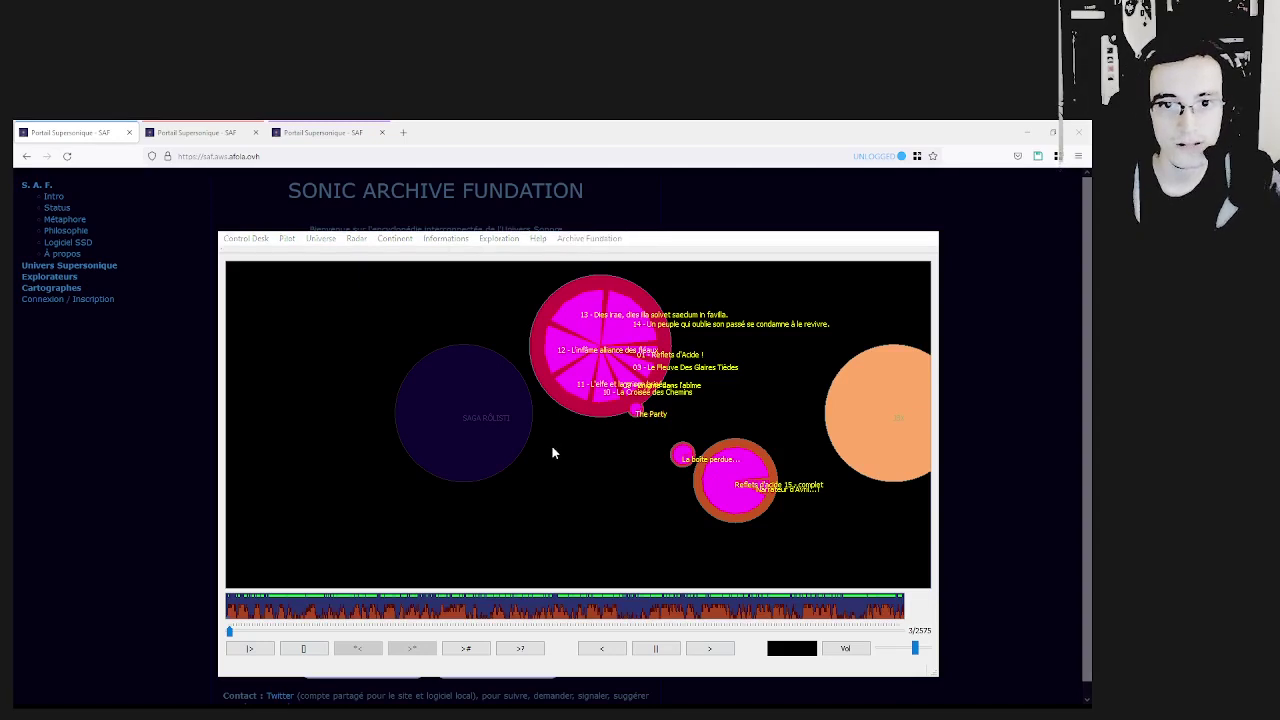
Close the player, select 'Univers Sonore' in the welcome line, and open Cartographer's Corner.
click(186, 481)
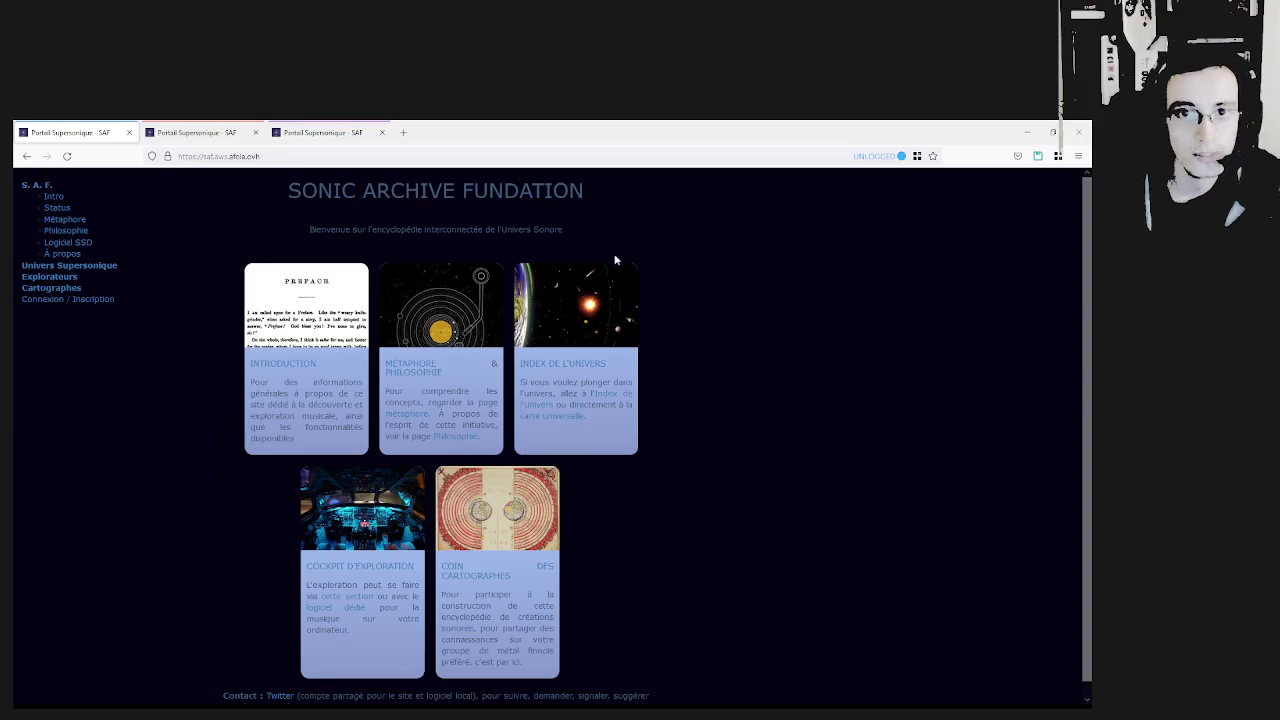
mouse_move(497, 229)
mouse_down()
mouse_move(560, 229)
mouse_move(501, 229)
mouse_up()
click(560, 229)
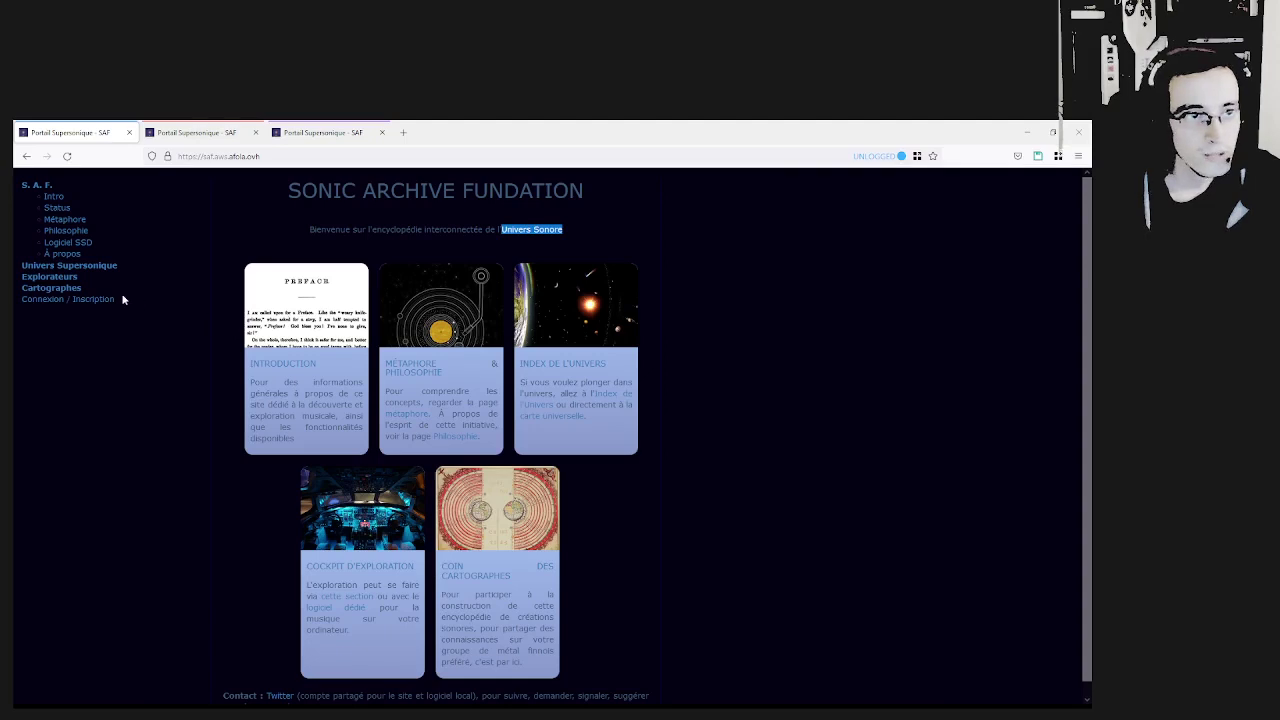
click(63, 289)
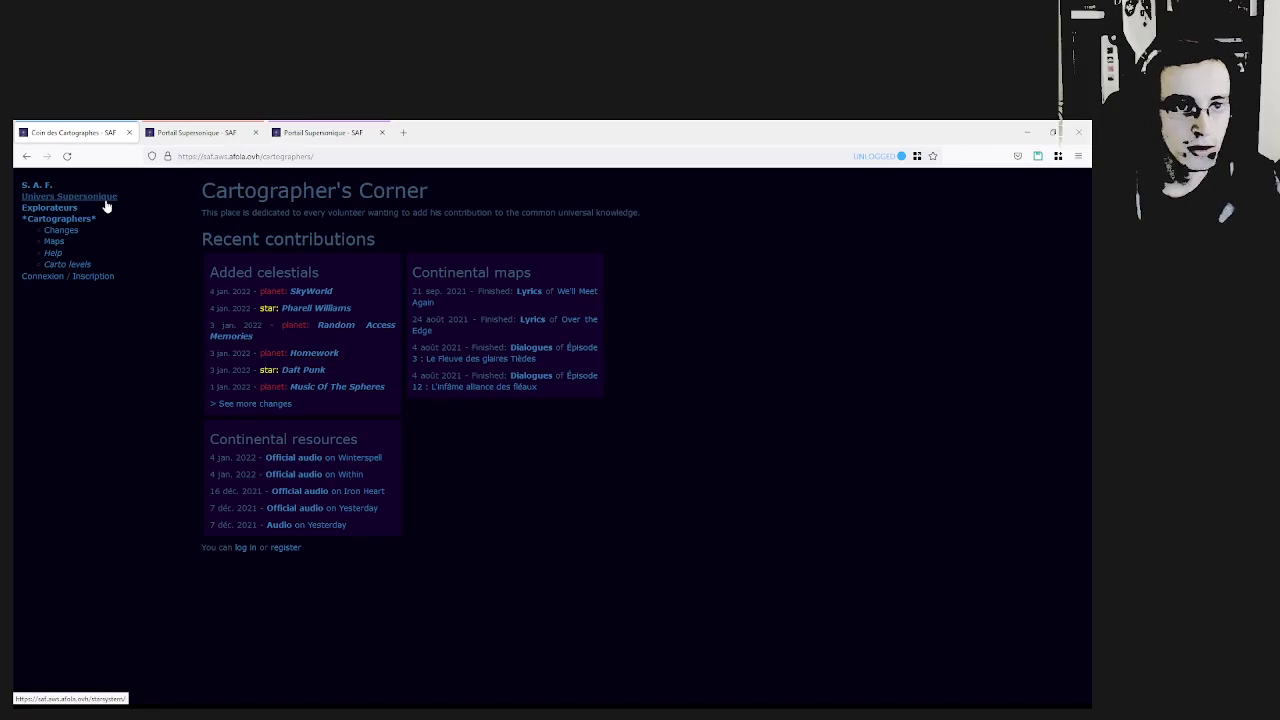
click(311, 292)
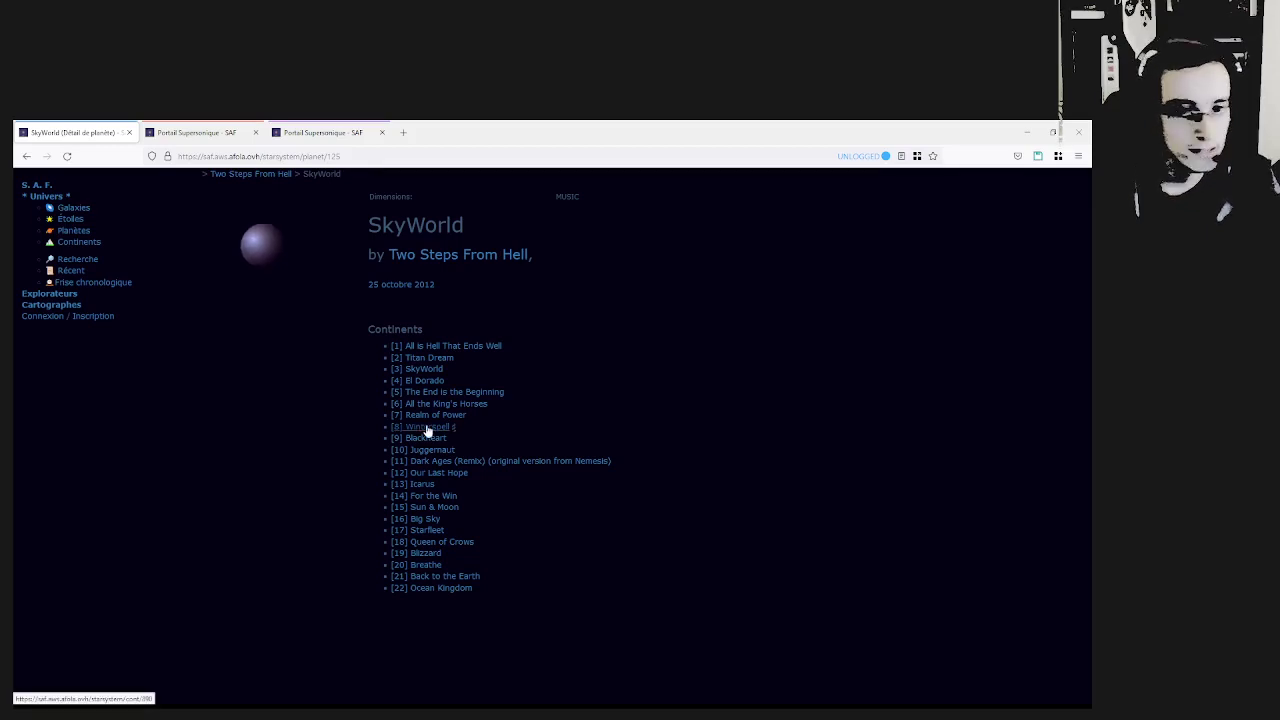
click(426, 429)
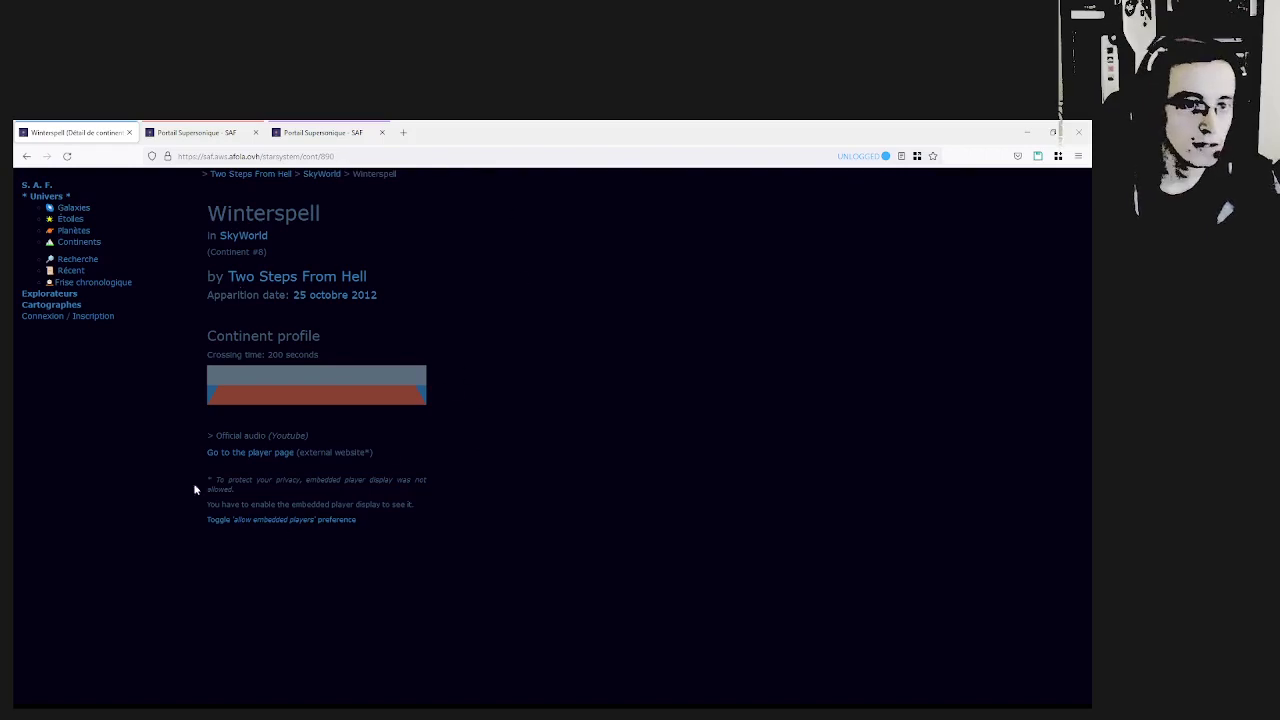
drag(201, 431, 394, 457)
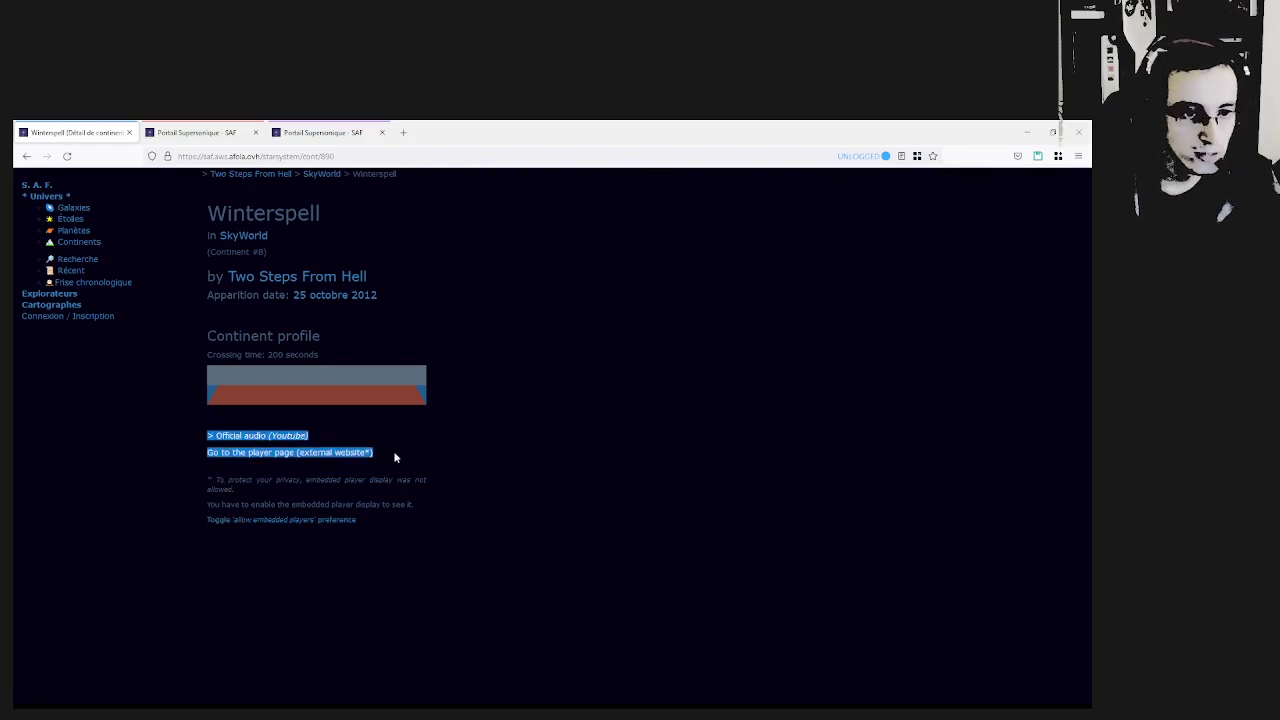
click(394, 457)
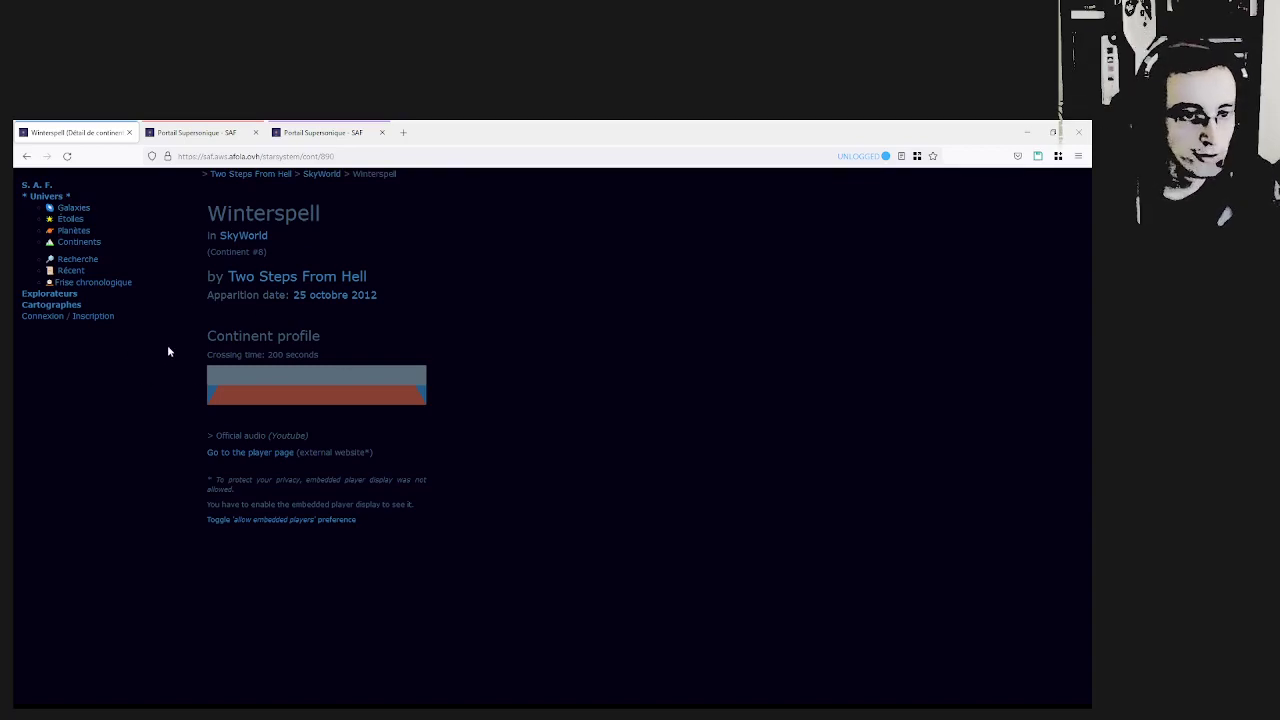
Allow embedded players, play and mute the Winterspell YouTube embed, and seek to about 1:04.
click(255, 521)
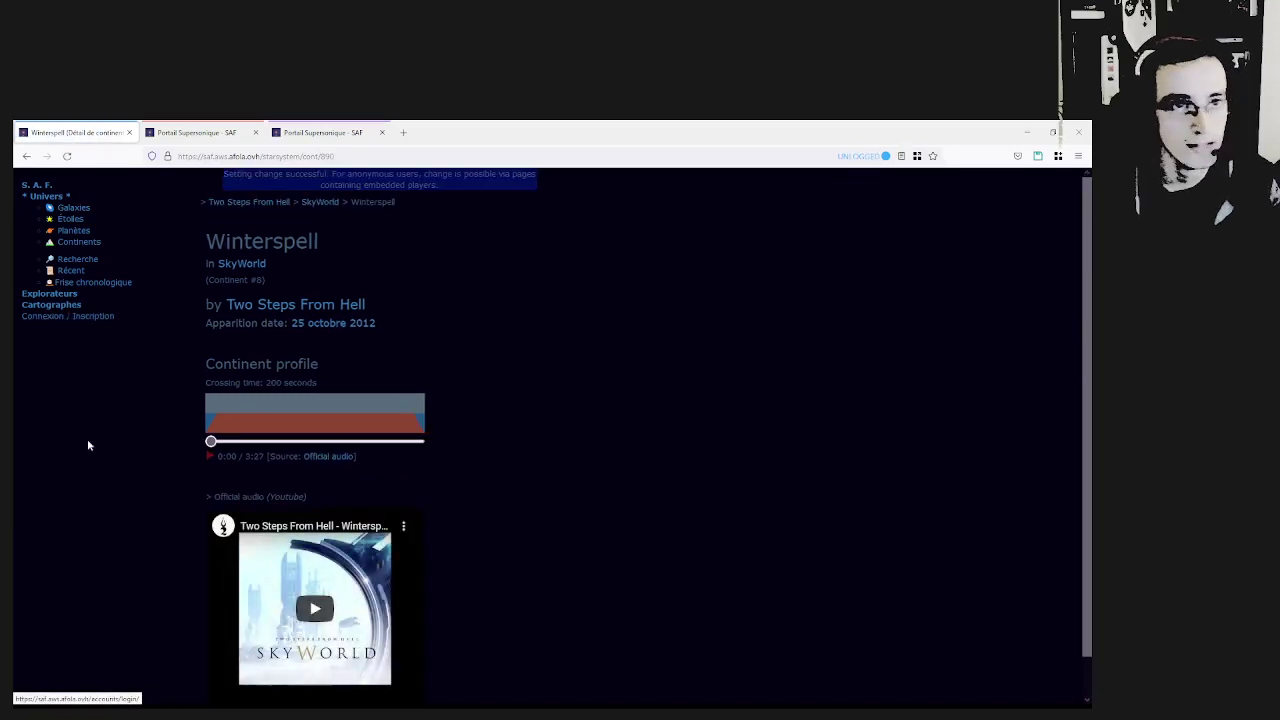
scroll(416, 464, down, 1)
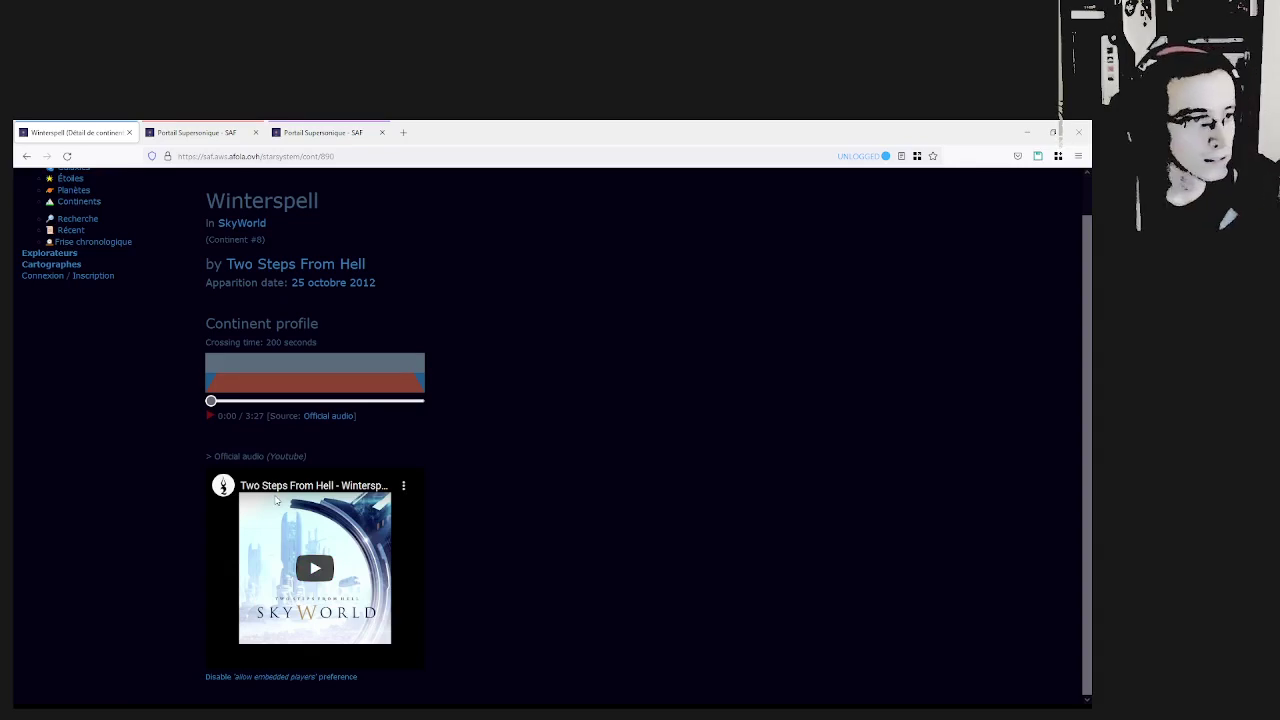
click(310, 572)
click(243, 661)
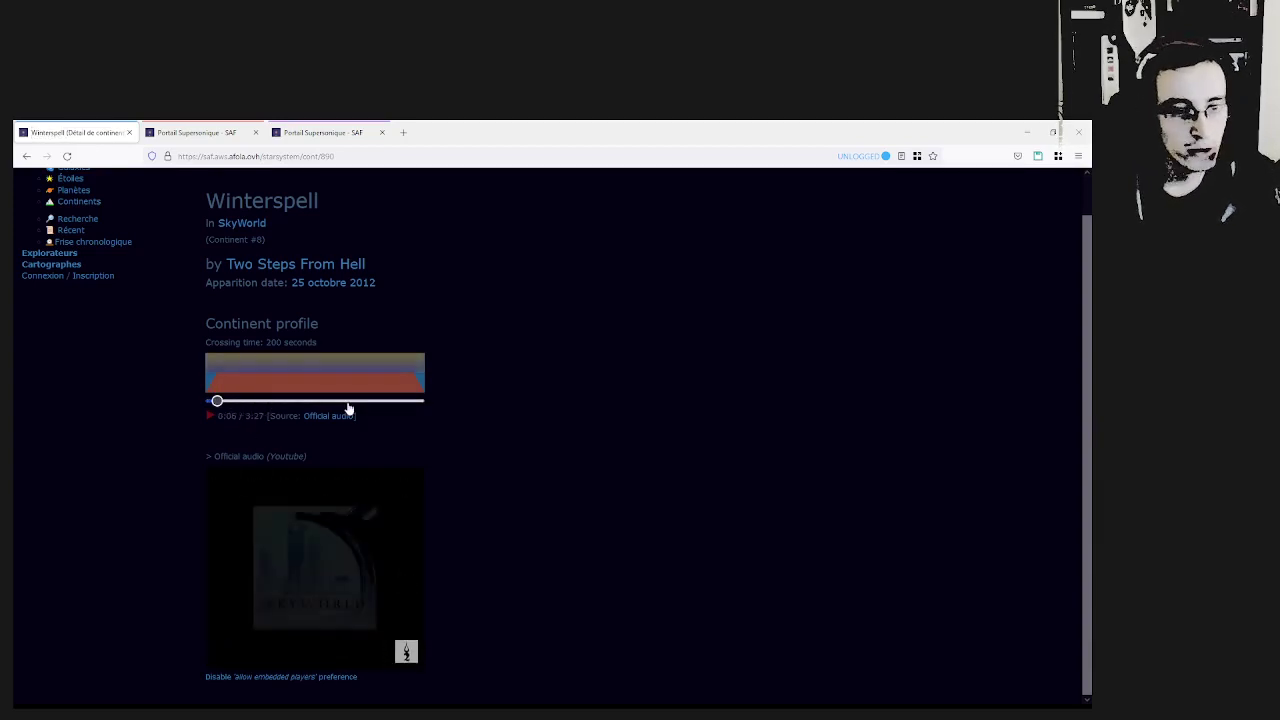
mouse_move(257, 584)
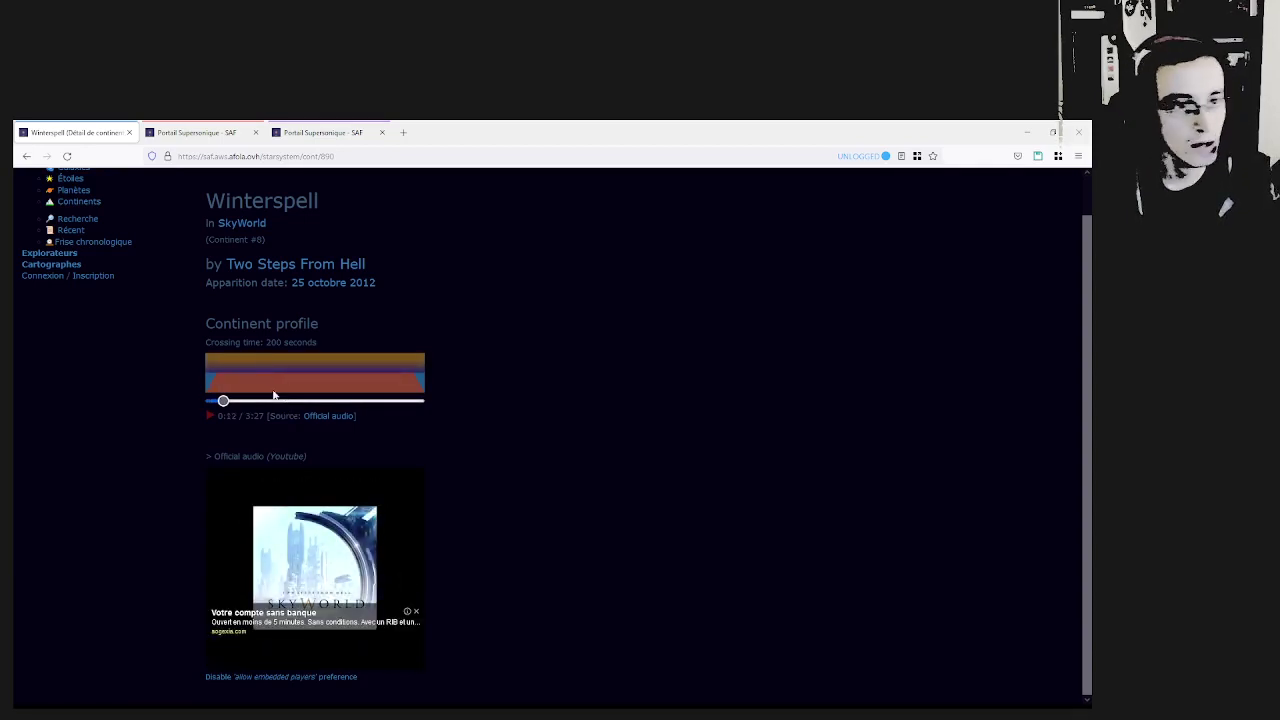
drag(326, 401, 263, 401)
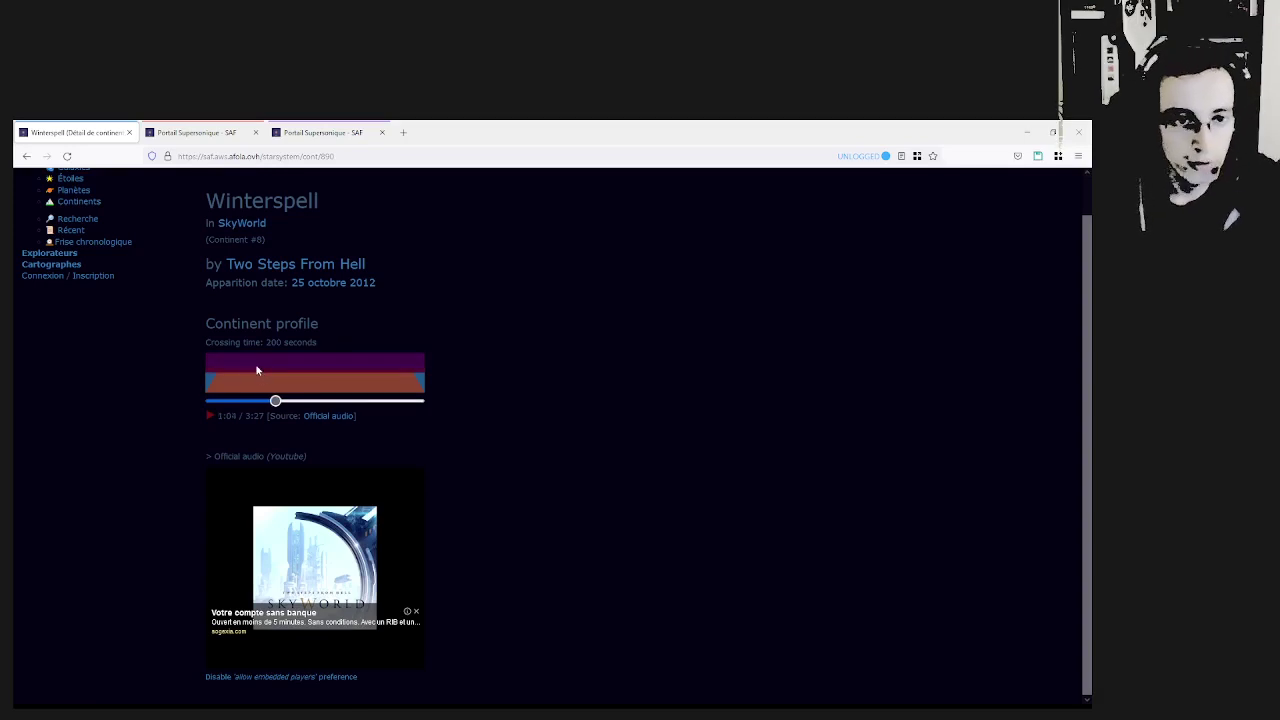
Return to the SkyWorld planet page via the breadcrumb to see its 22 continents.
click(242, 223)
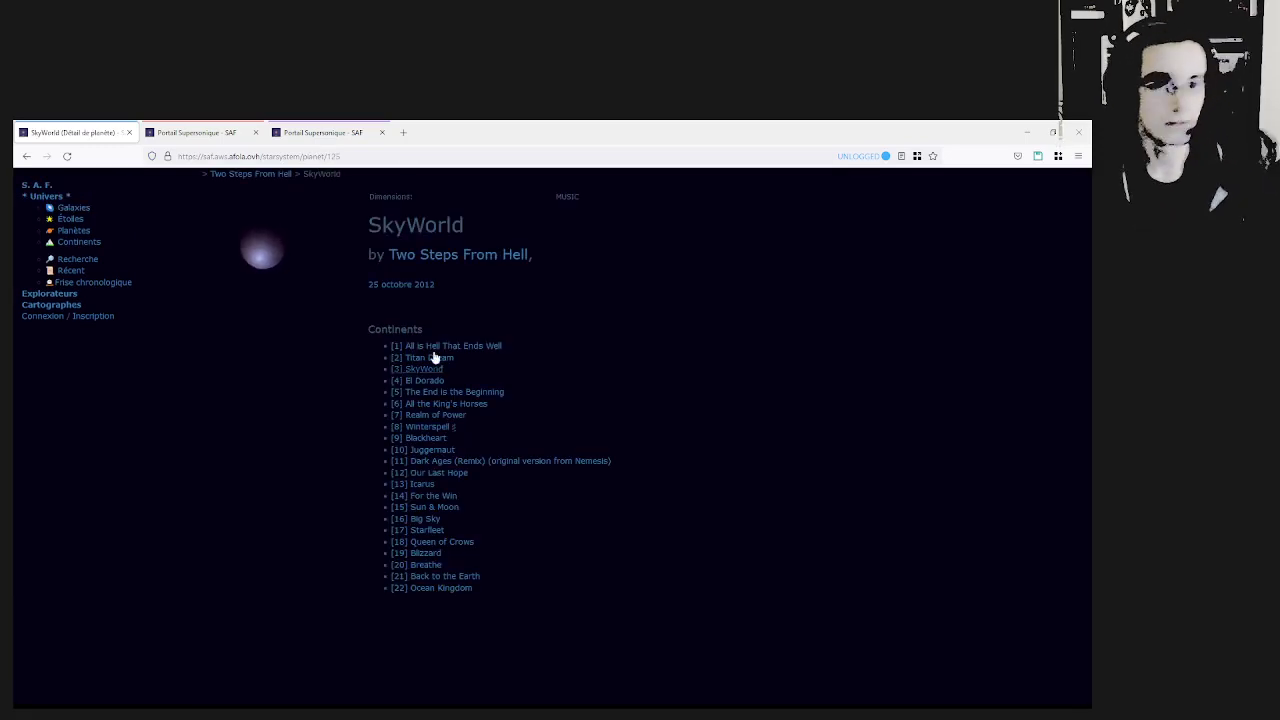
click(450, 426)
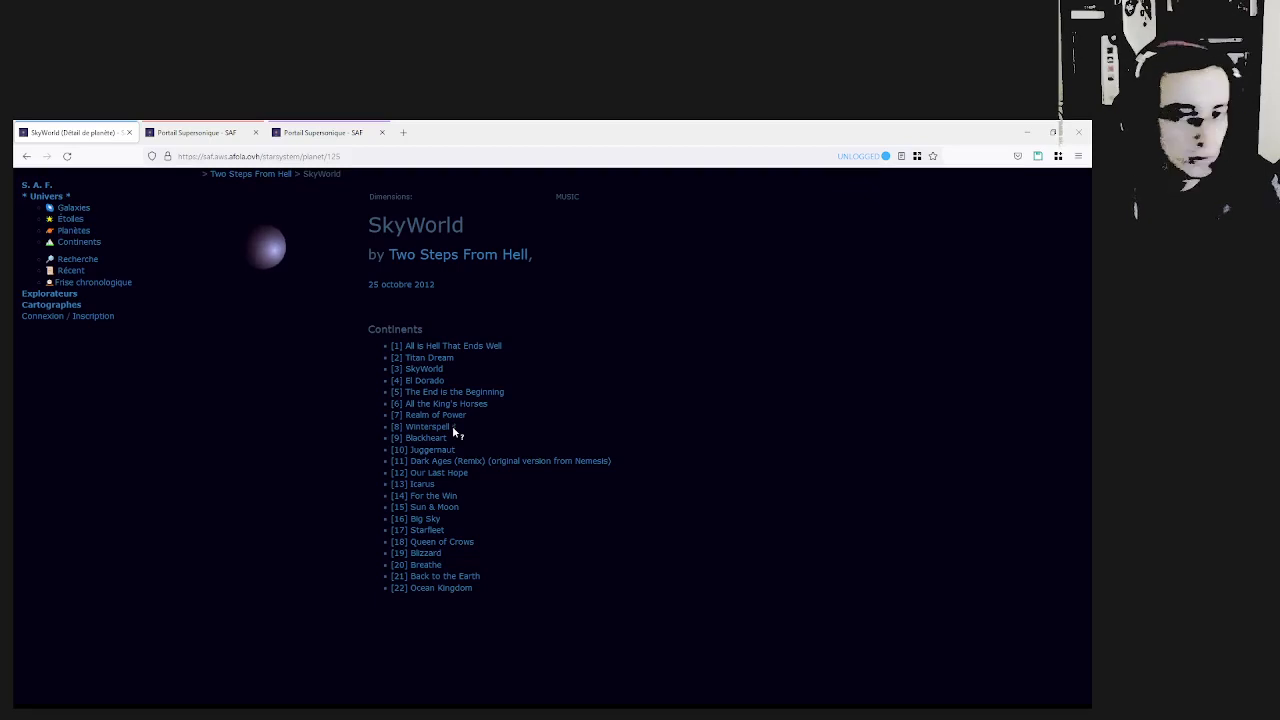
Go home, view Cartographer's Corner's Added celestials heading, then open the universal directory's genre map.
click(44, 190)
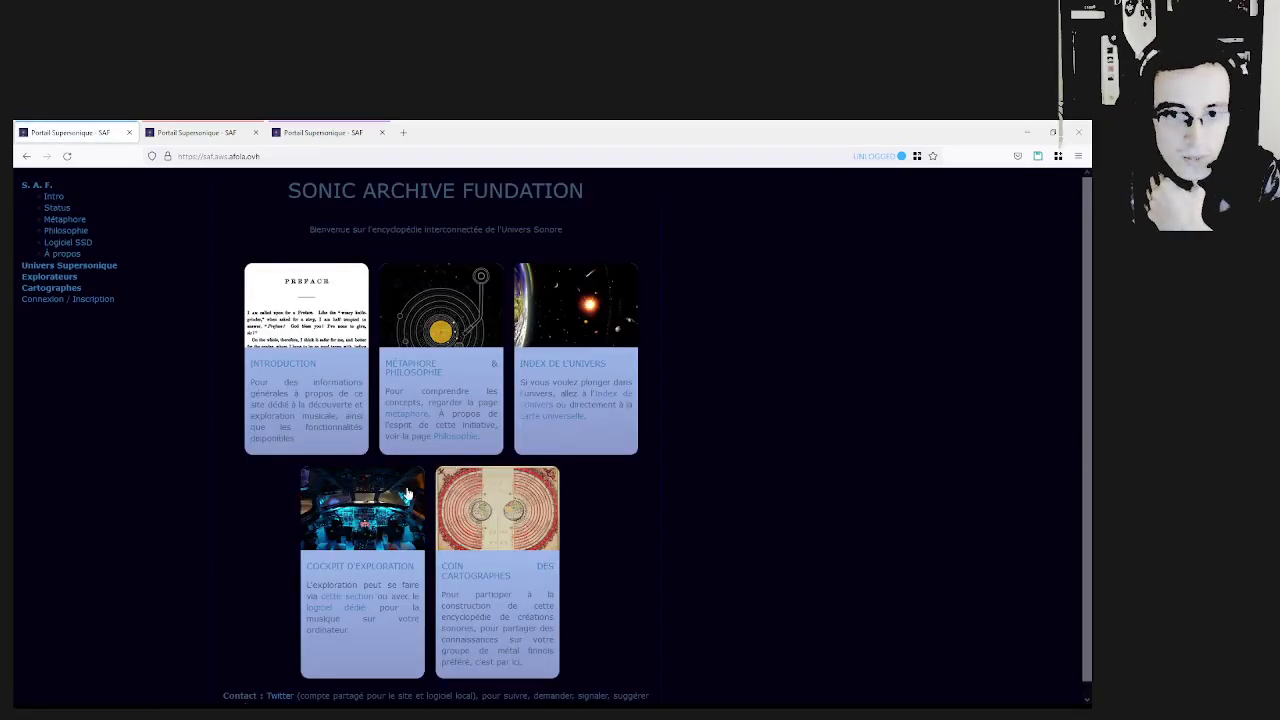
click(509, 570)
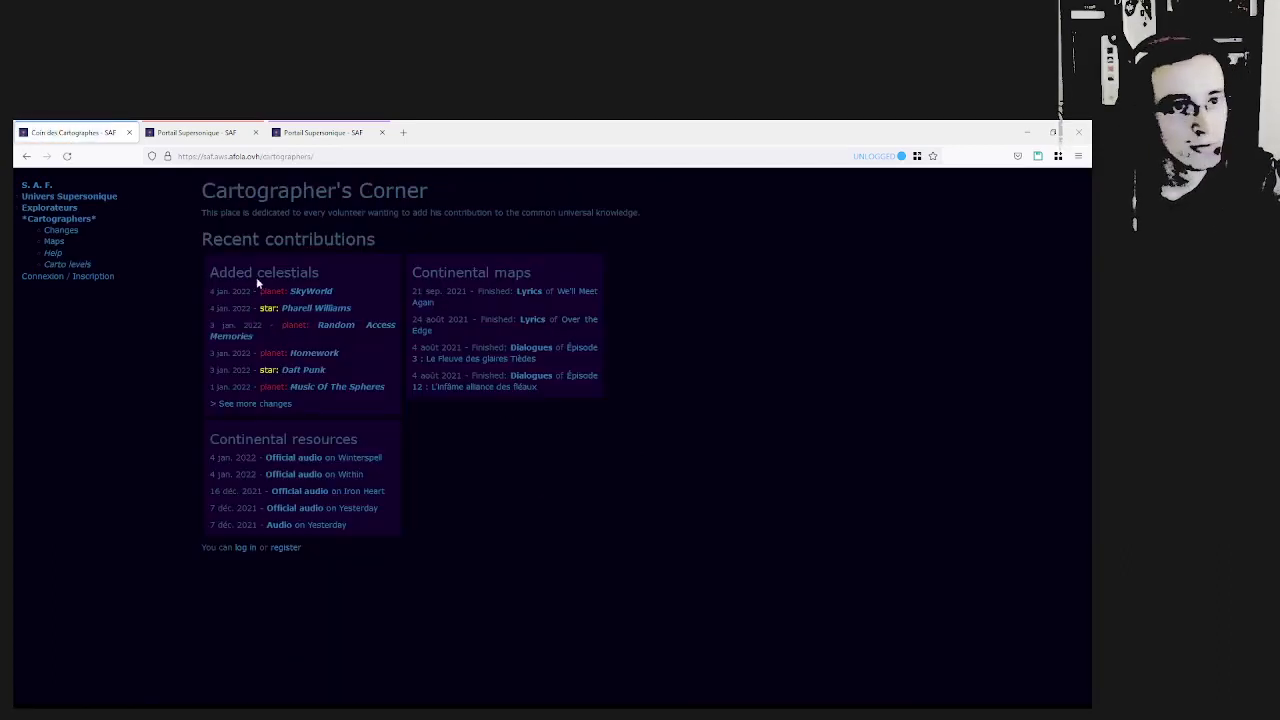
triple_click(258, 278)
double_click(260, 278)
click(344, 279)
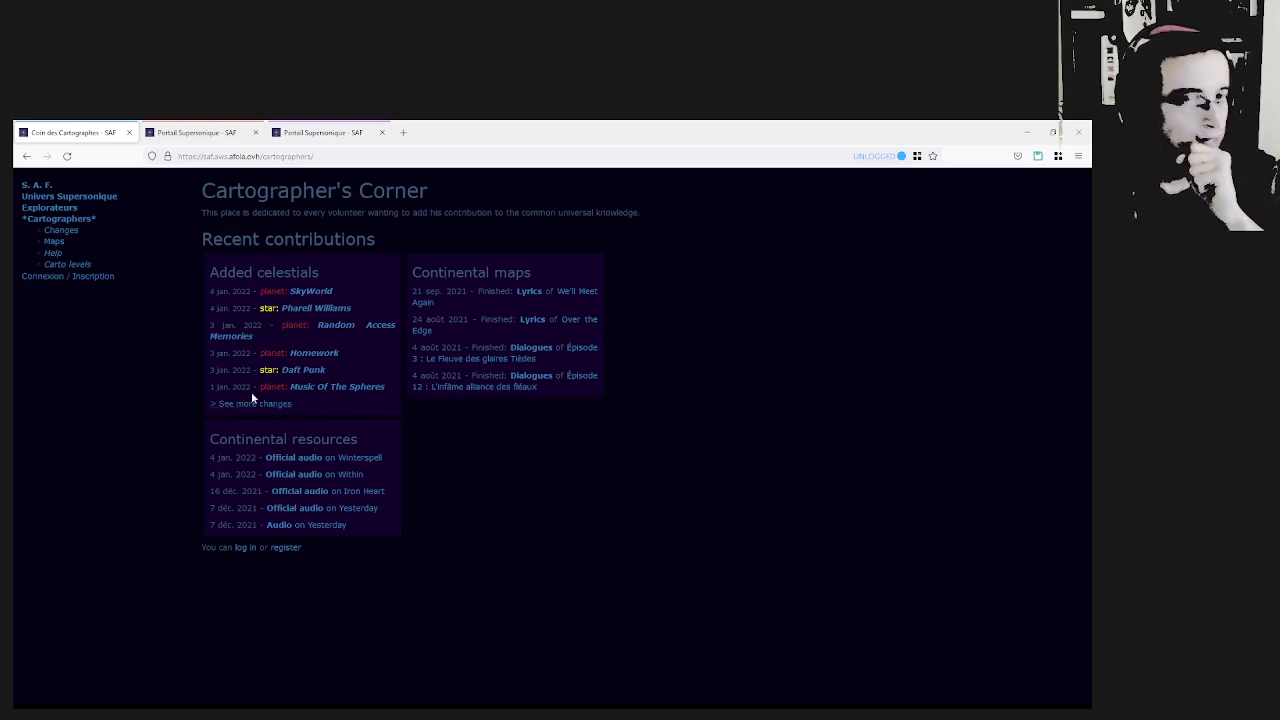
click(95, 197)
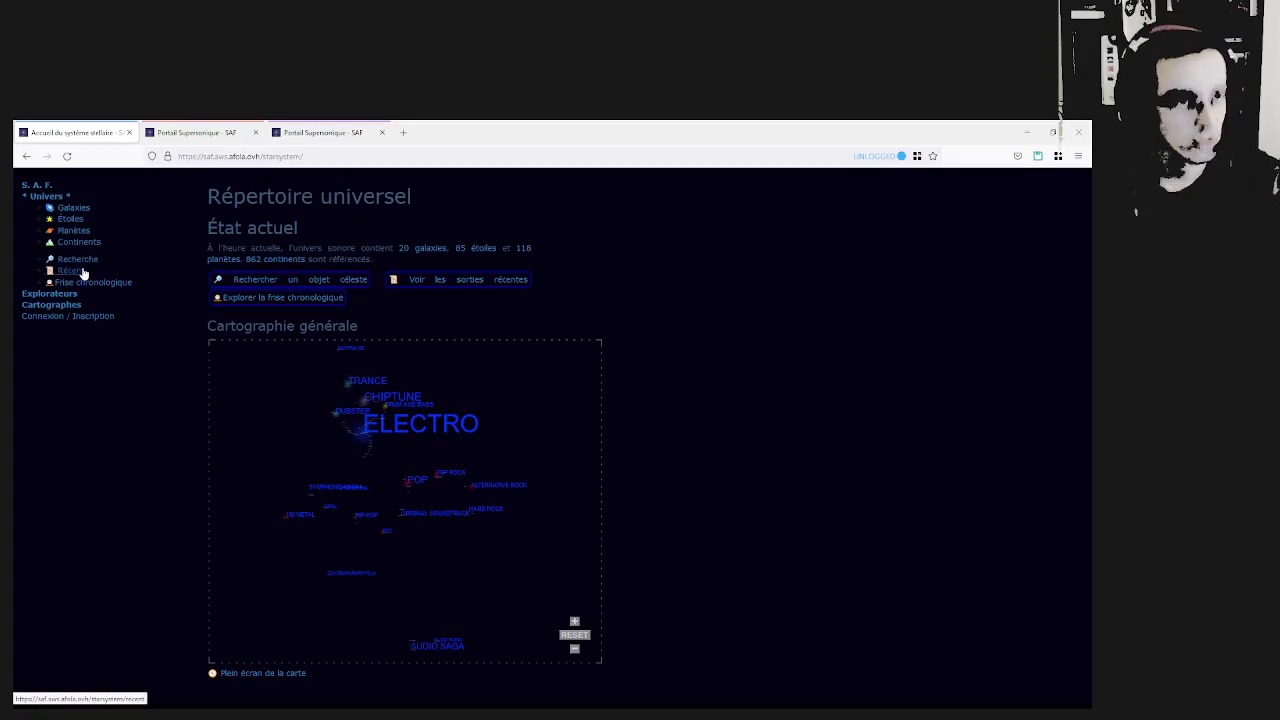
Review the Newborns list of recent planets, then select Cartographer's Corner's Continental maps heading.
click(84, 273)
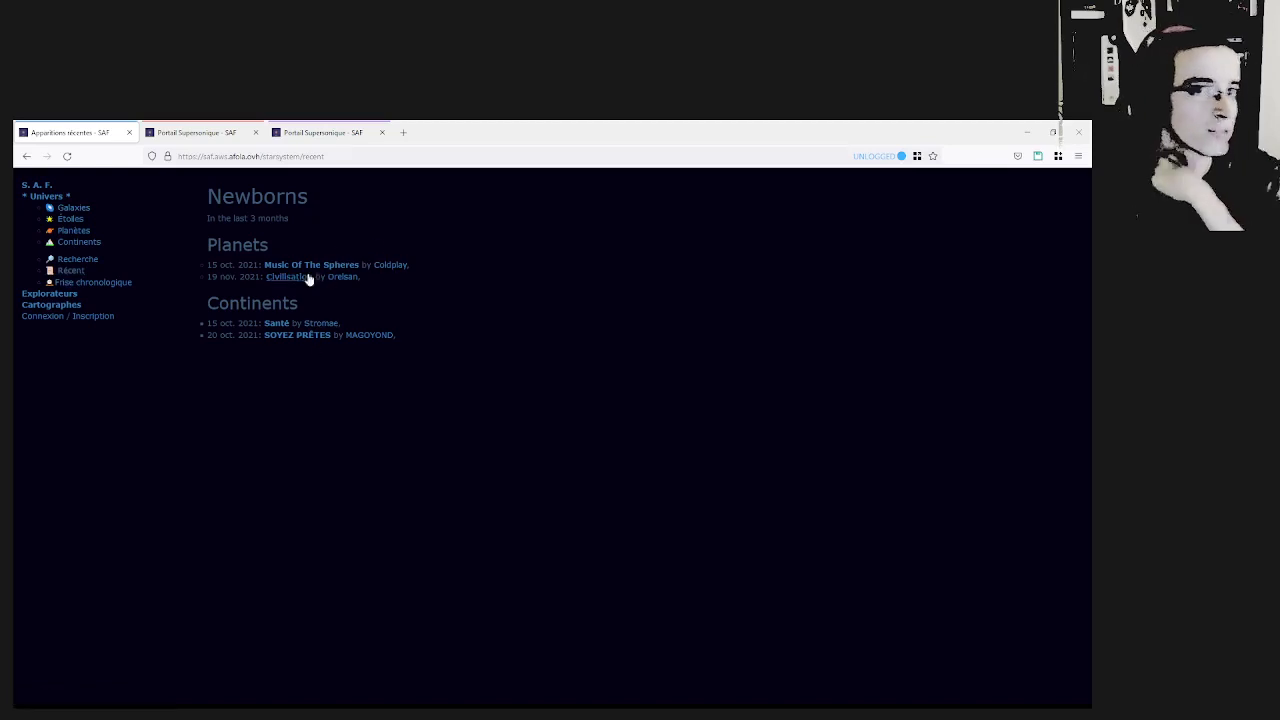
triple_click(487, 272)
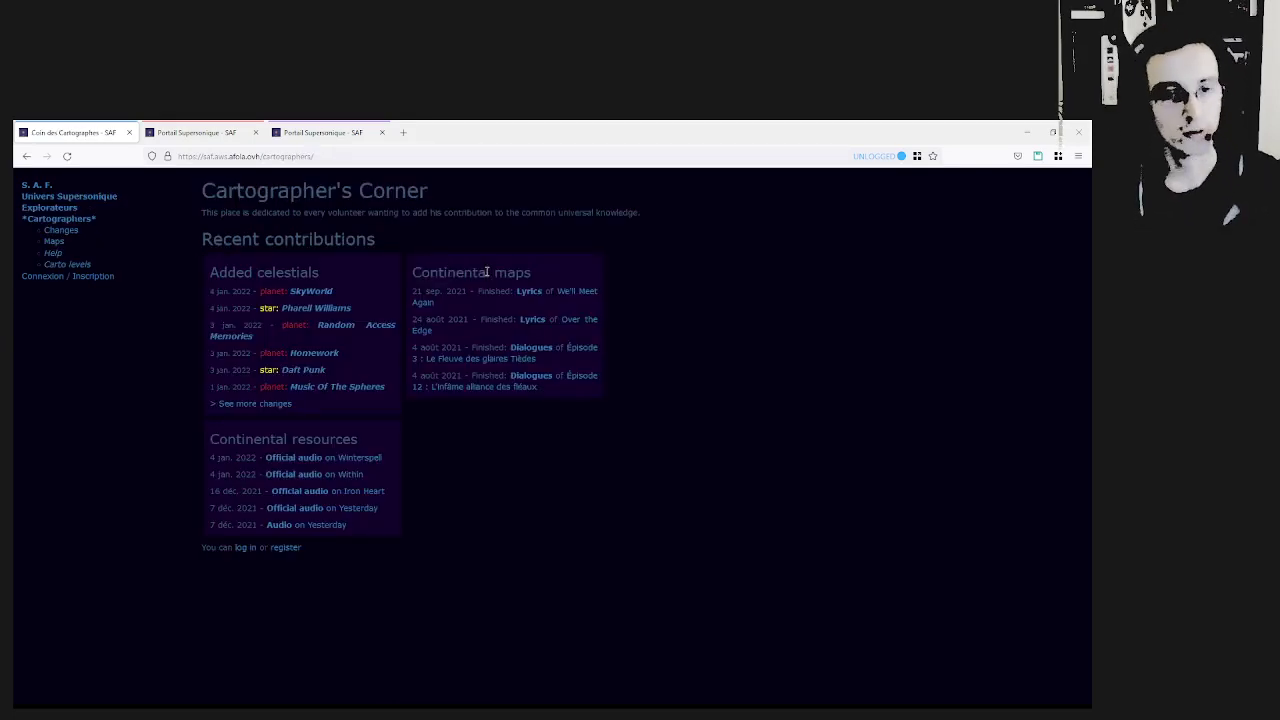
double_click(487, 272)
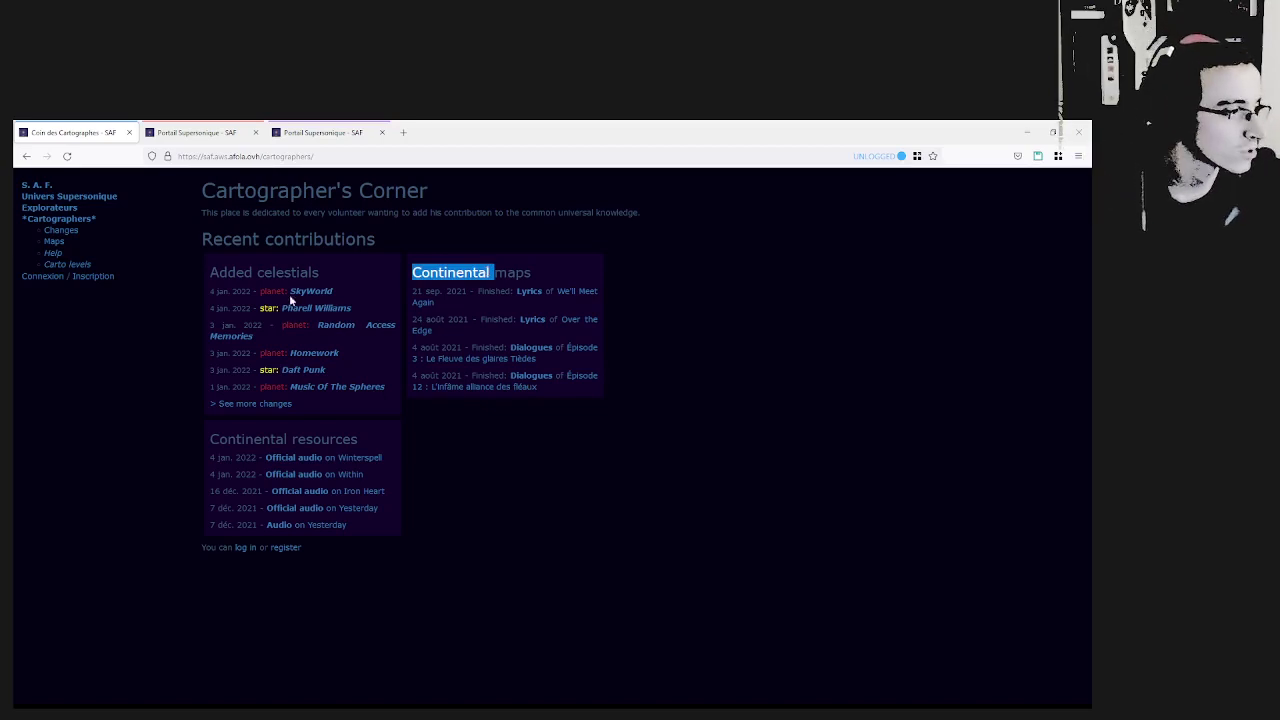
Open TheFatRat's We'll Meet Again continent page and expand its Map information panel.
click(558, 302)
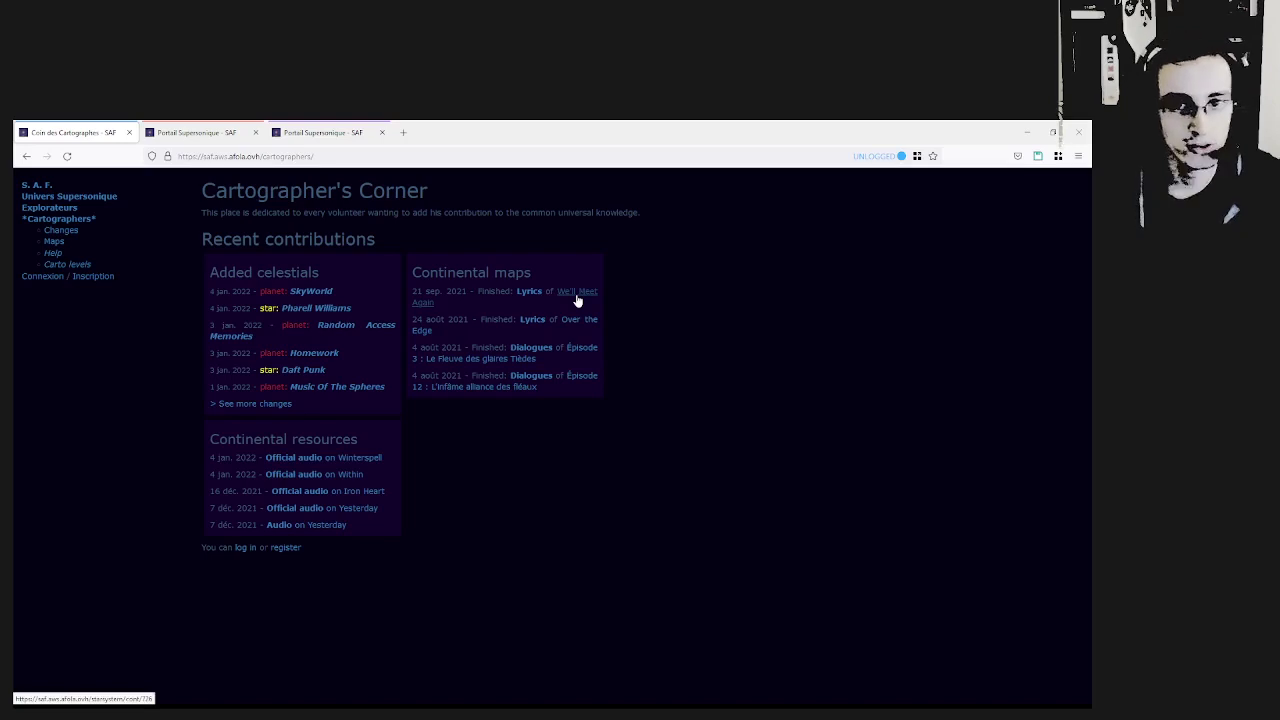
click(577, 295)
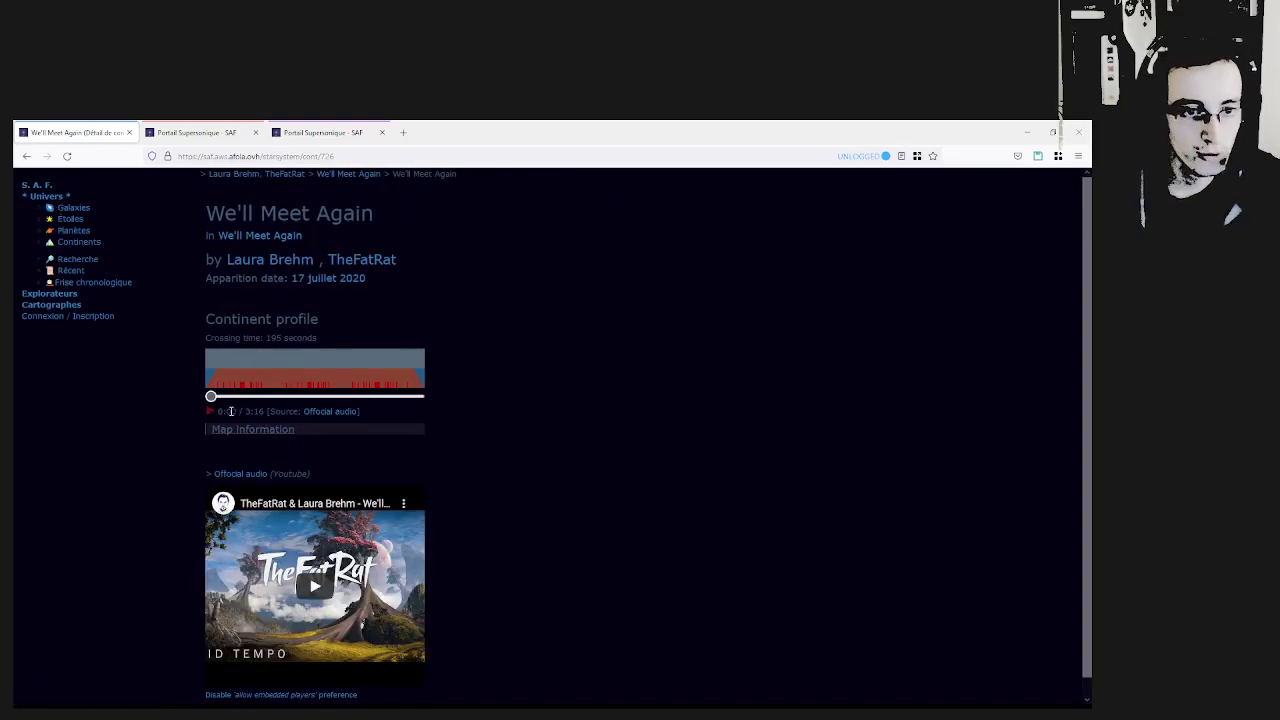
click(246, 432)
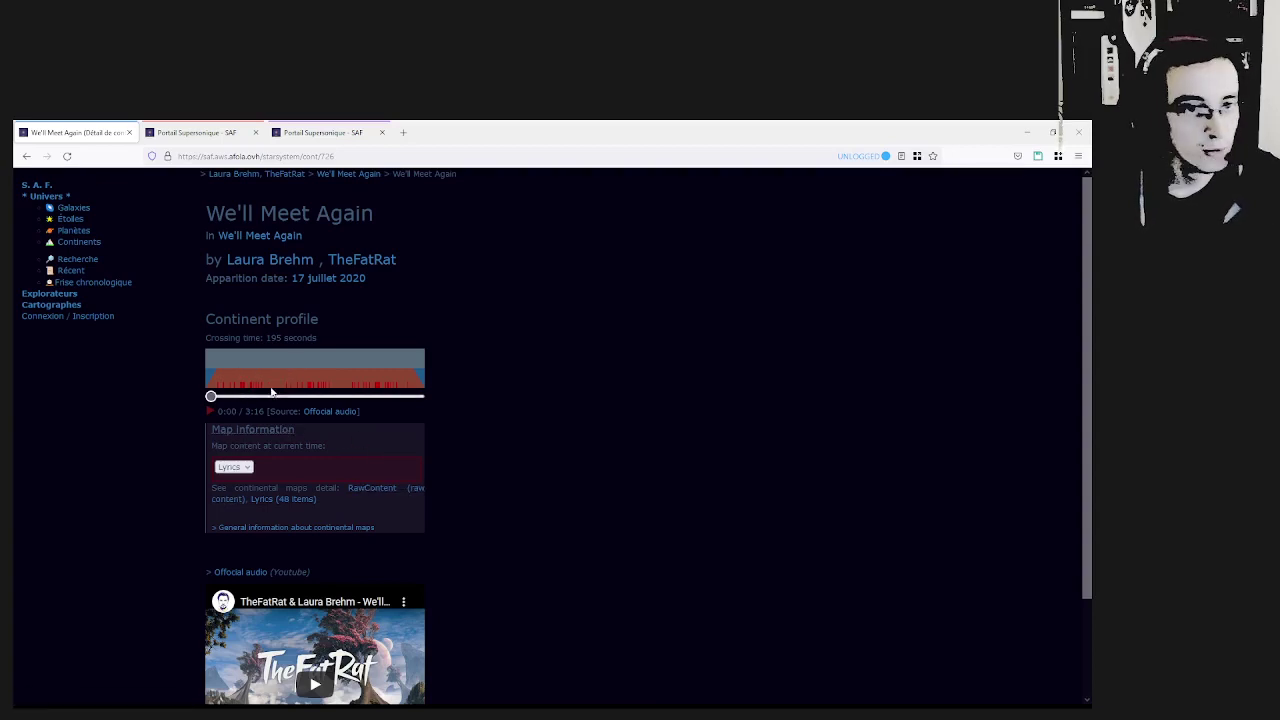
mouse_move(243, 391)
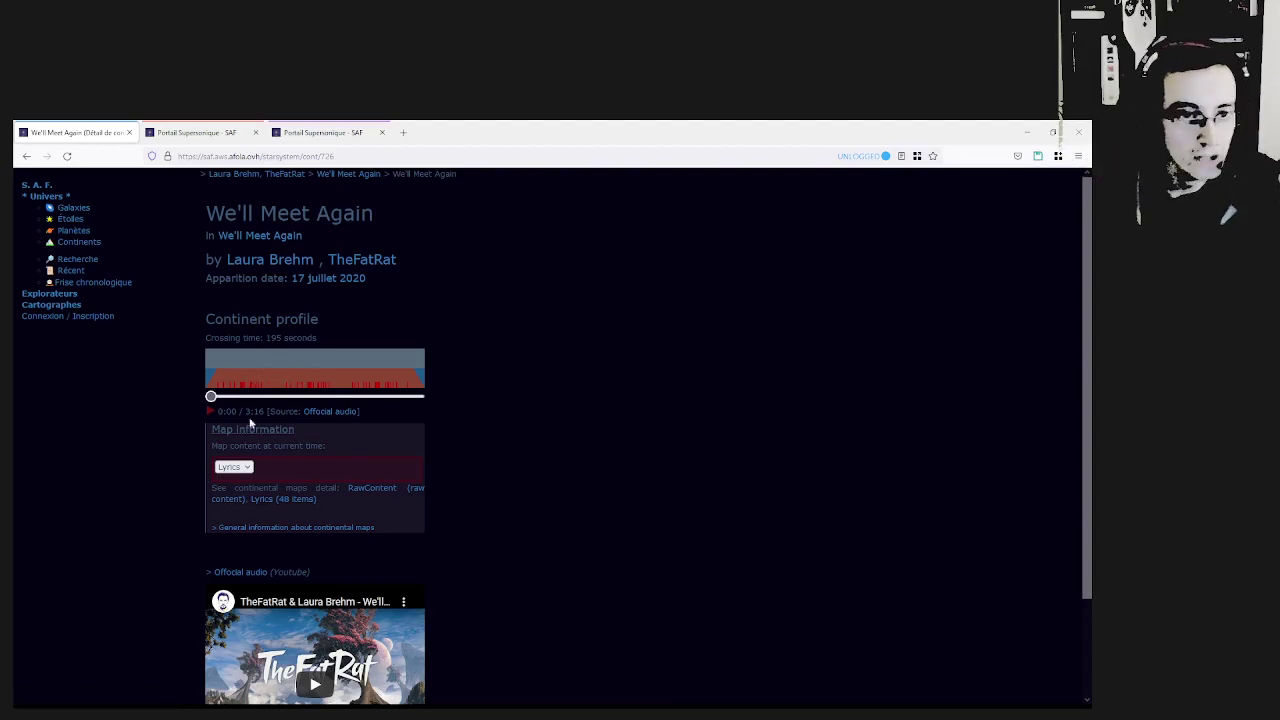
scroll(255, 430, down, 2)
Play We'll Meet Again and jump to 0:34, where the Lyrics map shows 'on the statue'.
click(314, 568)
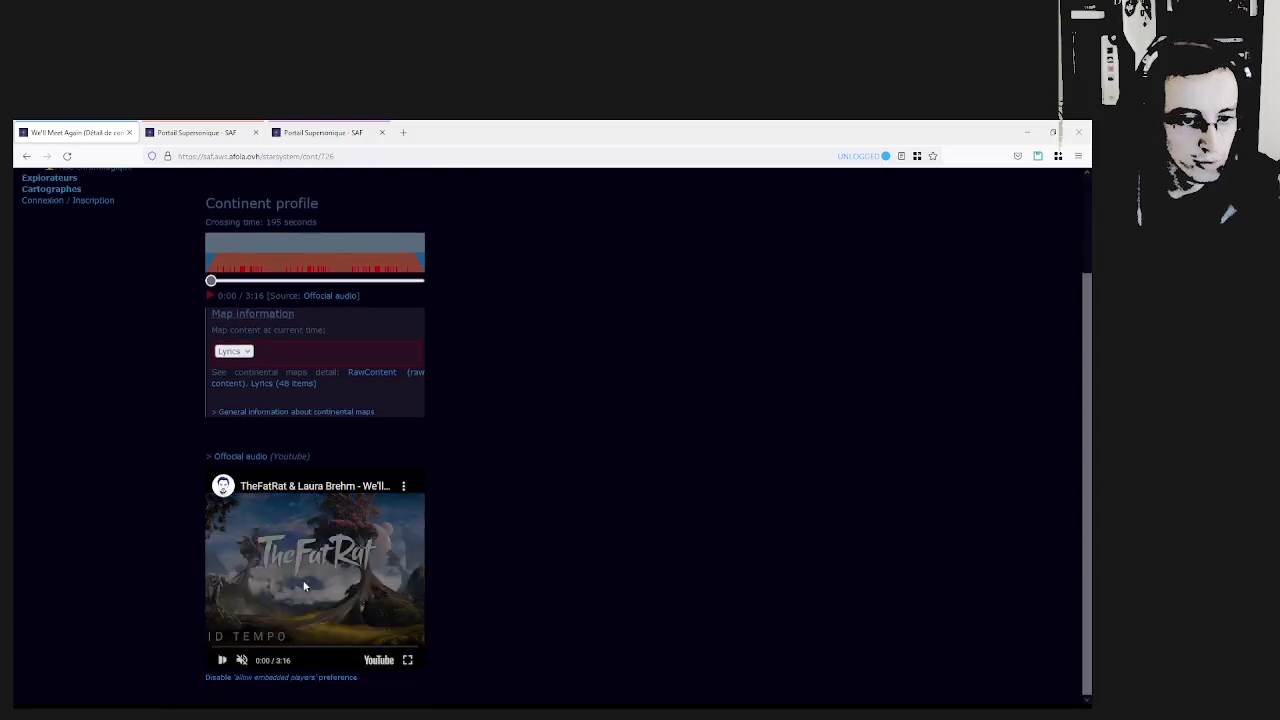
click(238, 648)
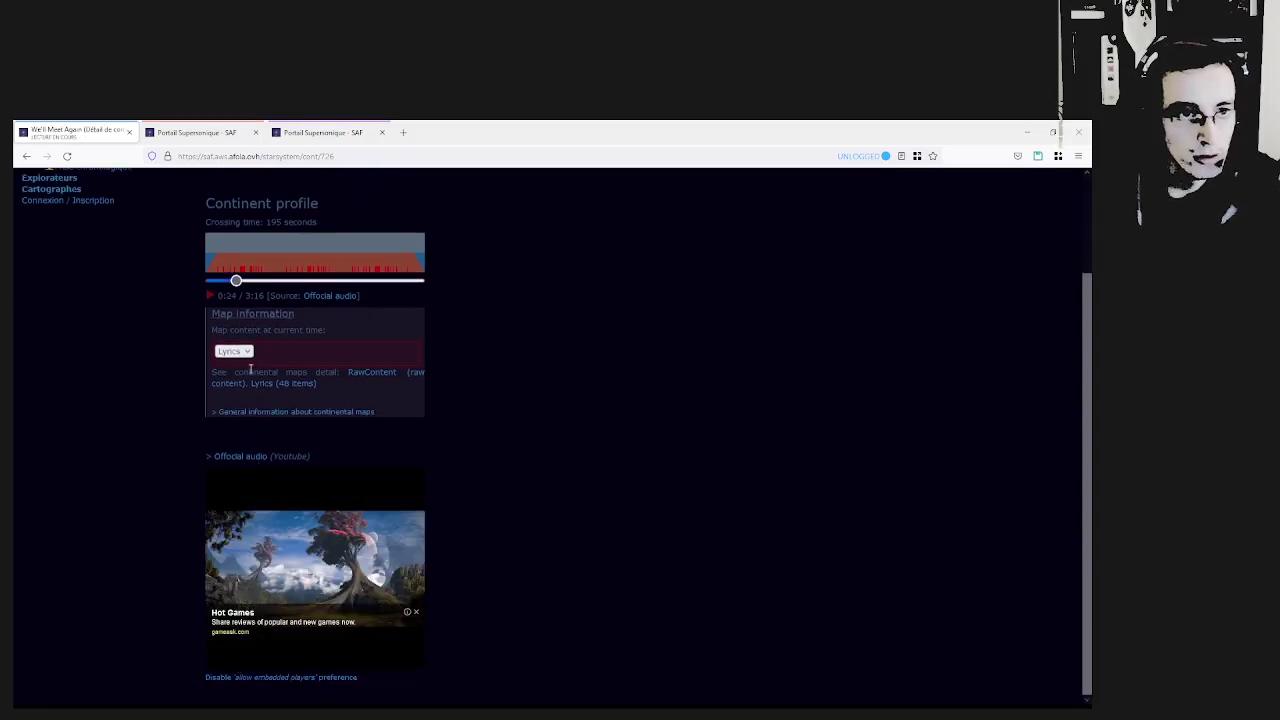
click(242, 283)
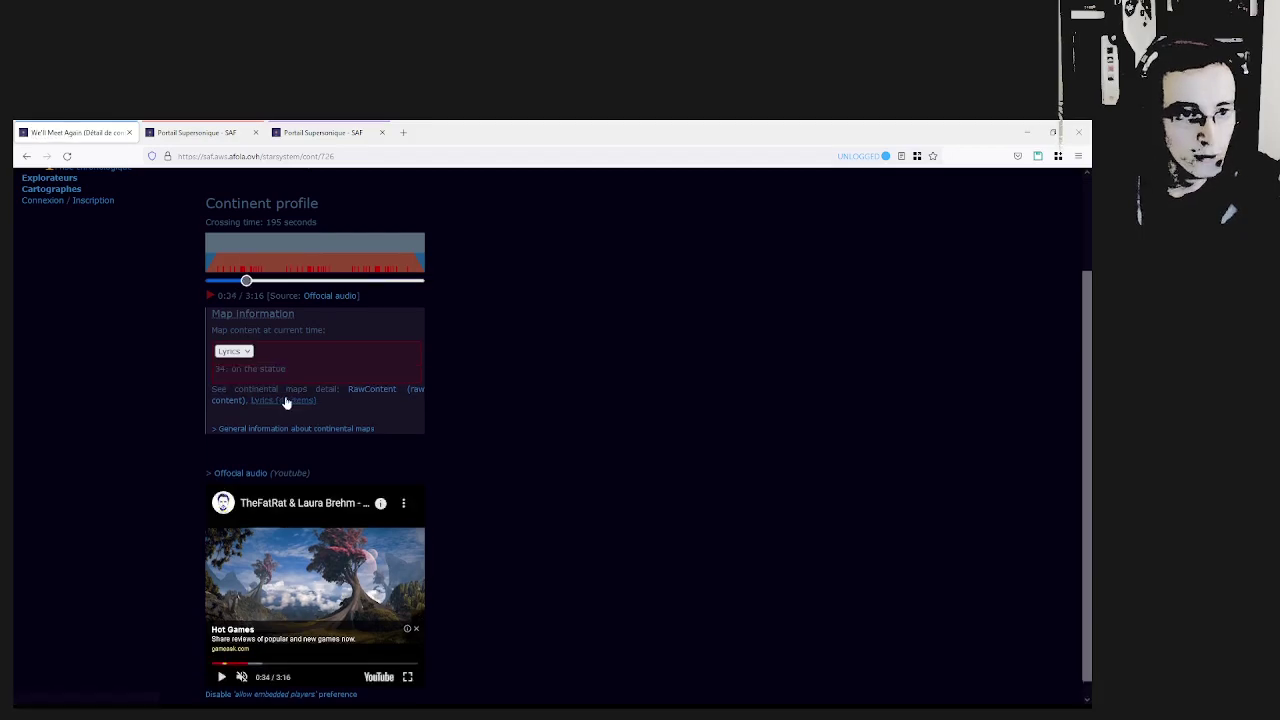
triple_click(252, 369)
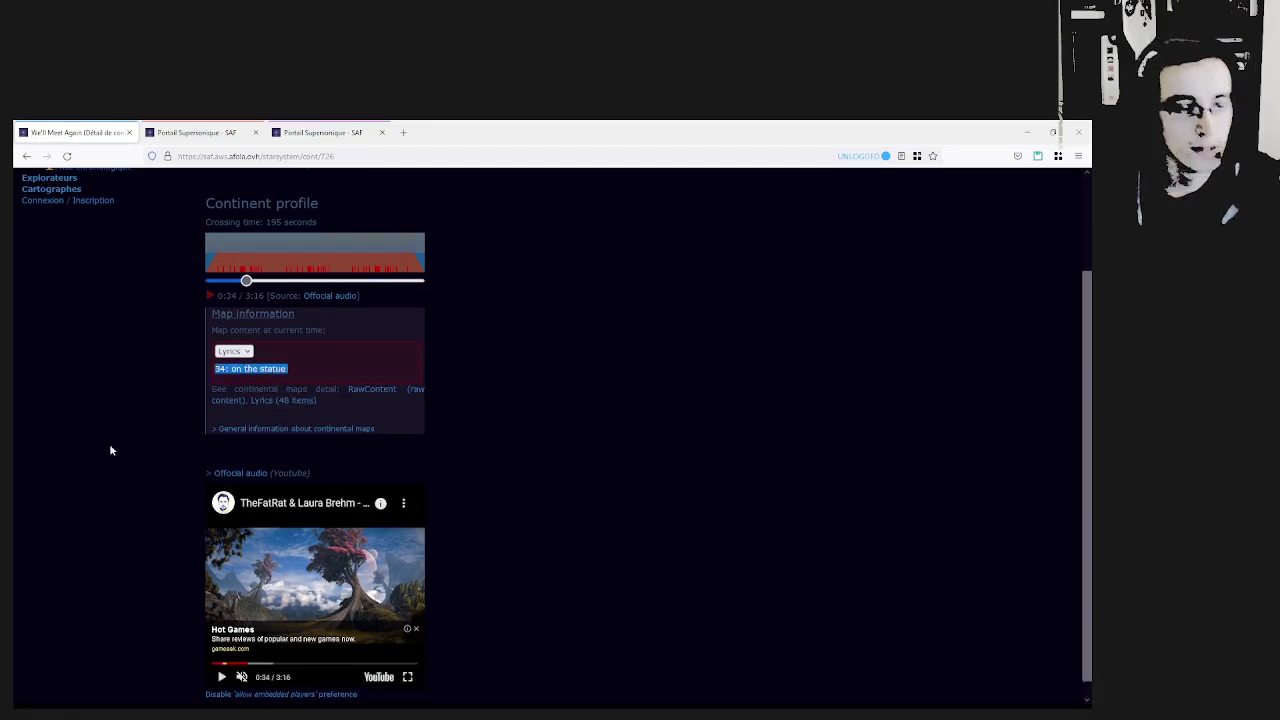
click(86, 380)
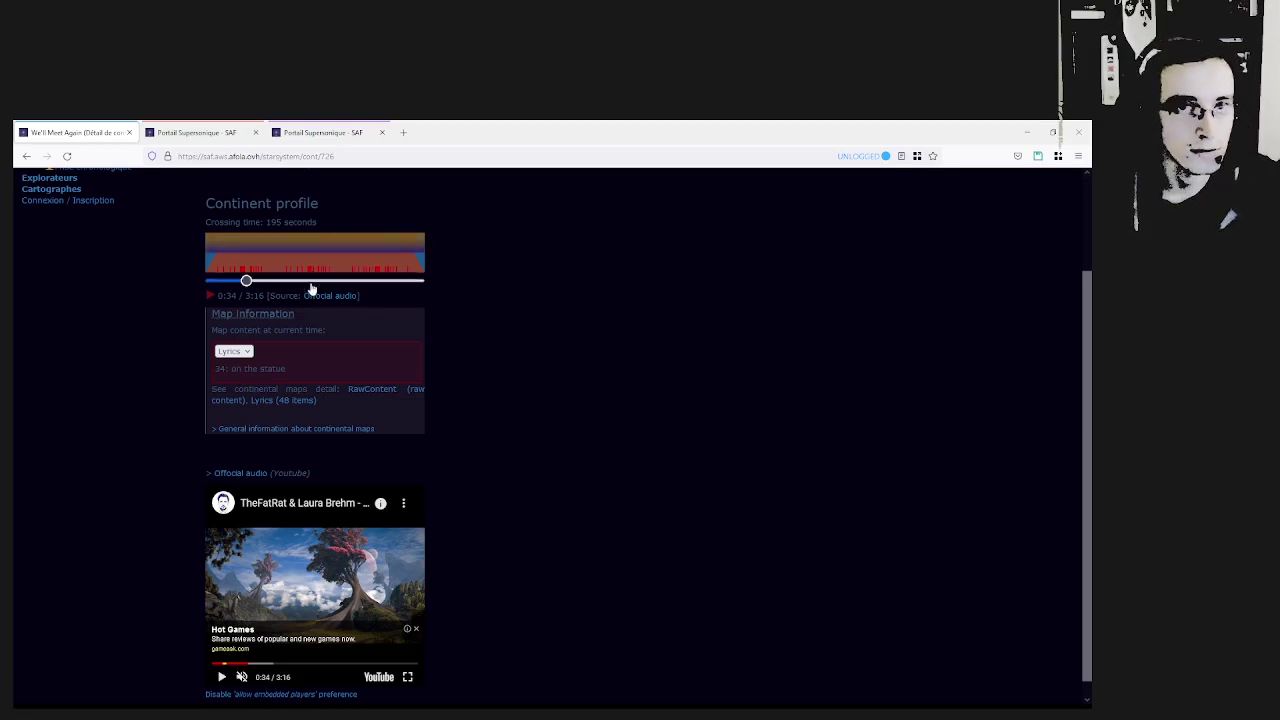
scroll(310, 285, up, 2)
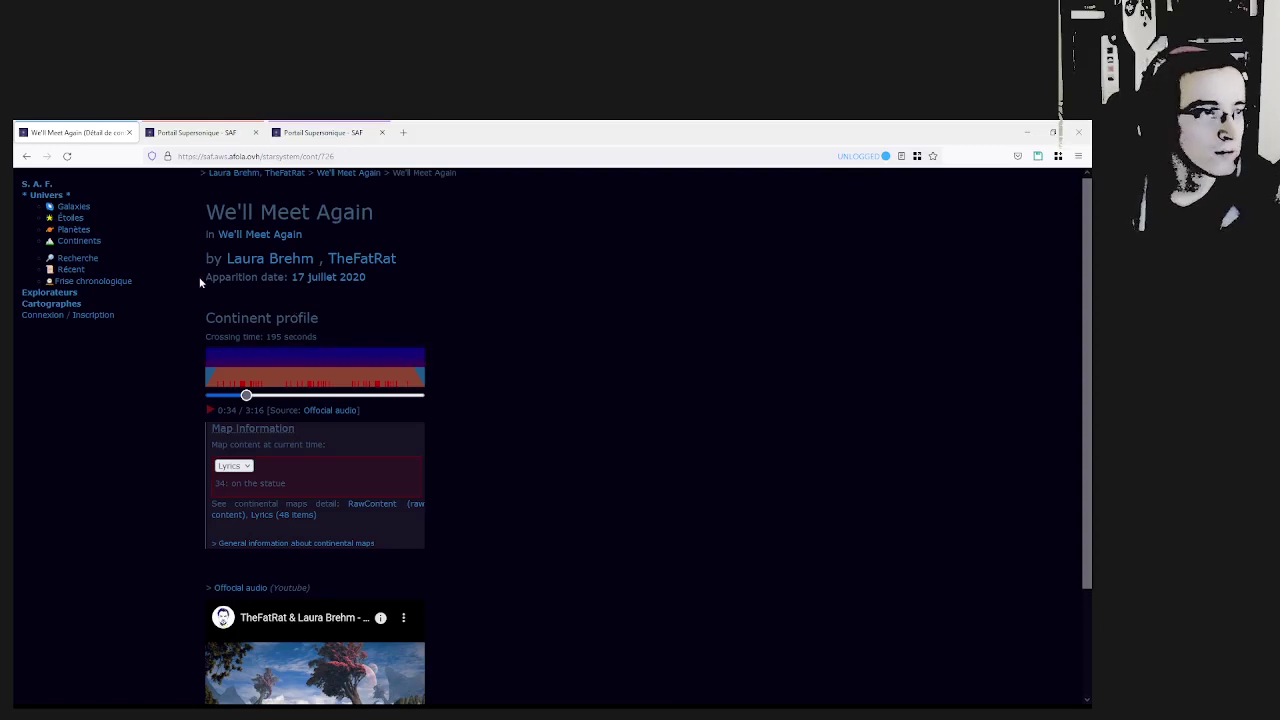
Page through Continents, open Épisode 12 : L'infâme alliance des fléaux, and select its Dialogues map.
click(80, 246)
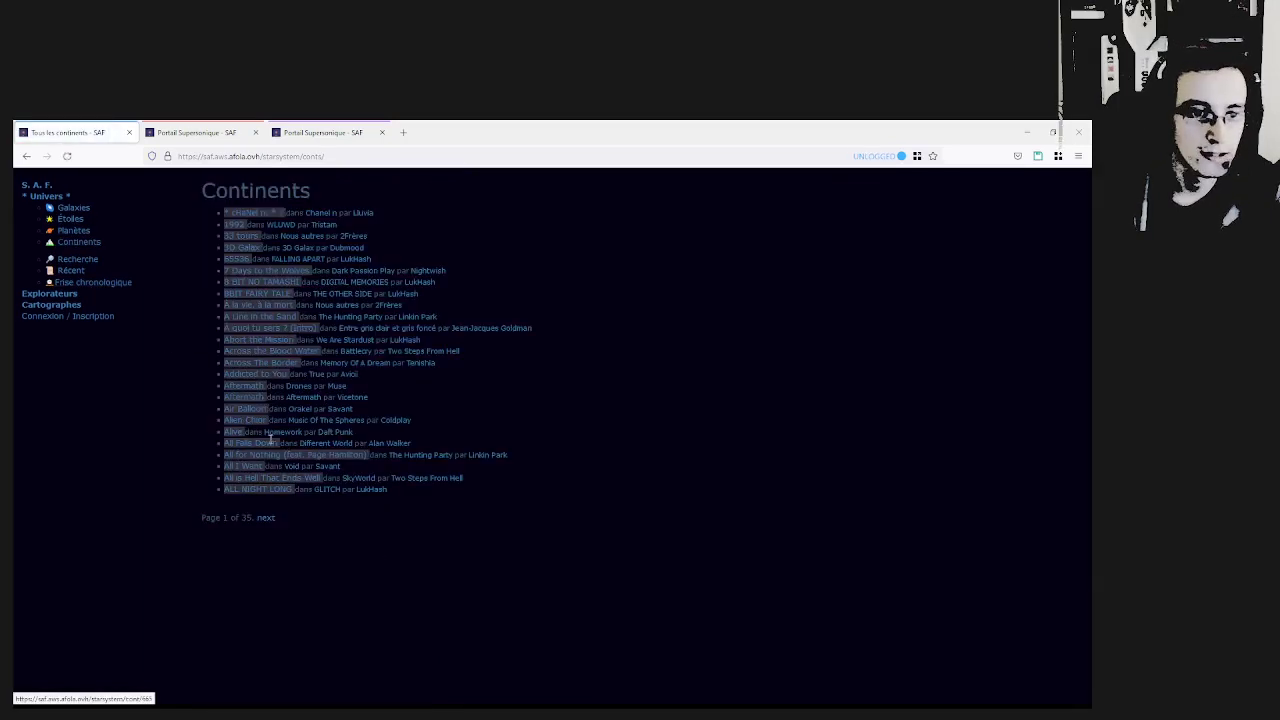
click(266, 522)
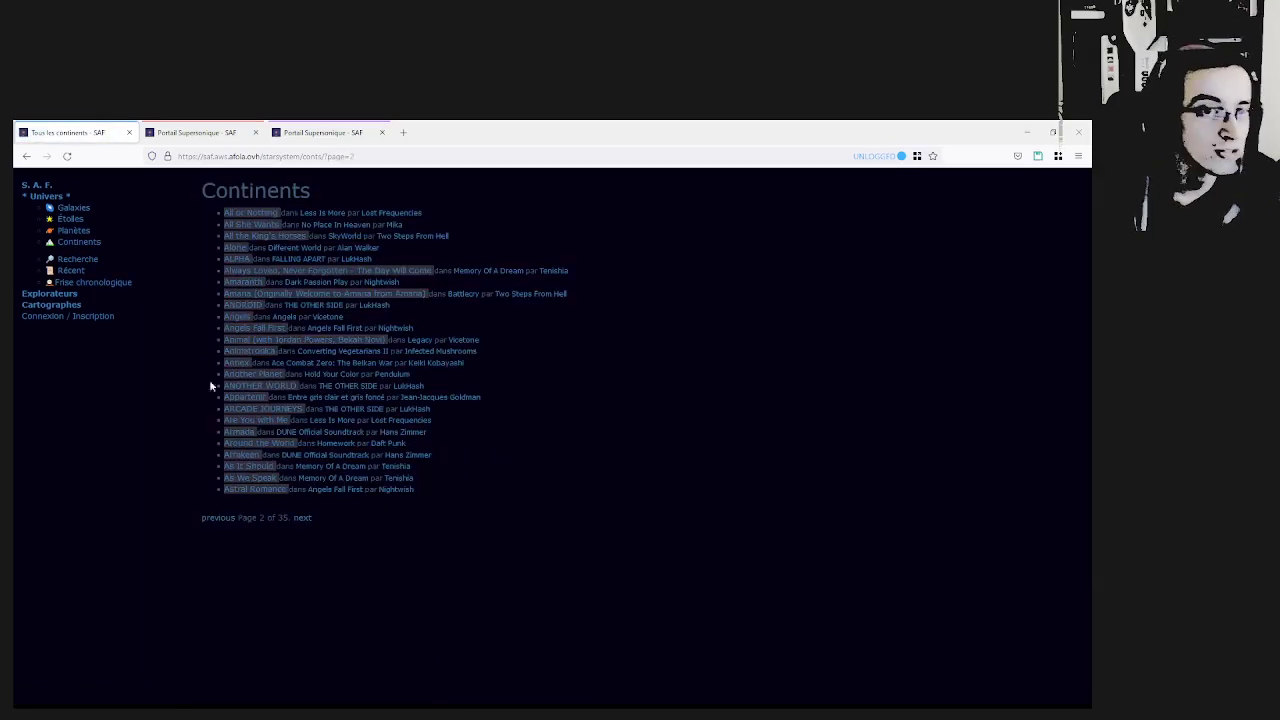
click(89, 260)
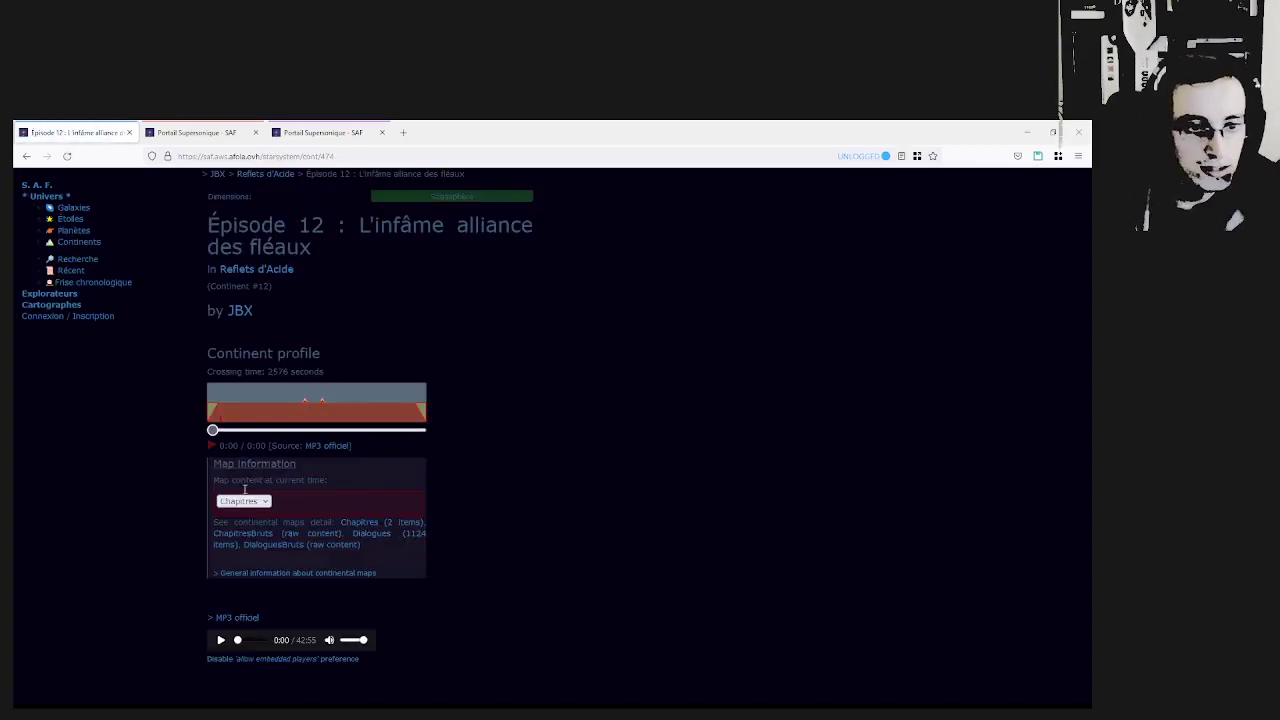
click(244, 488)
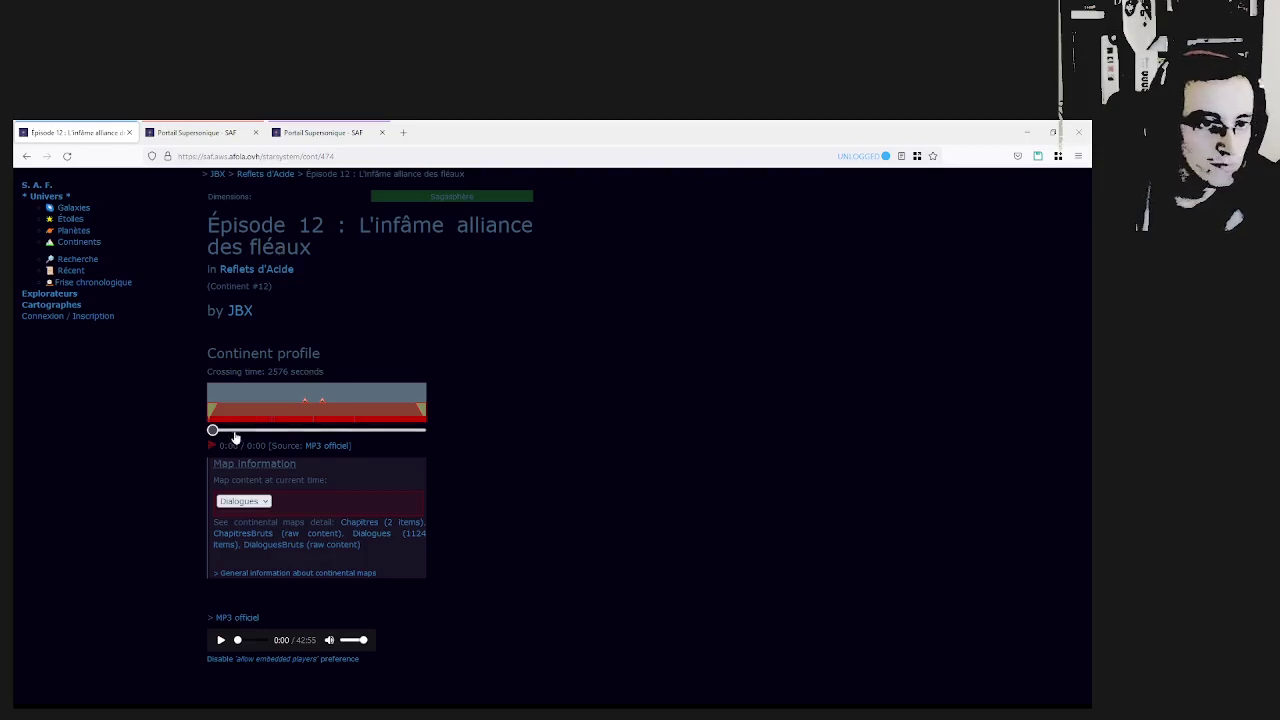
View Épisode 12's timed Dialogues map lines, then return to the home page.
click(380, 542)
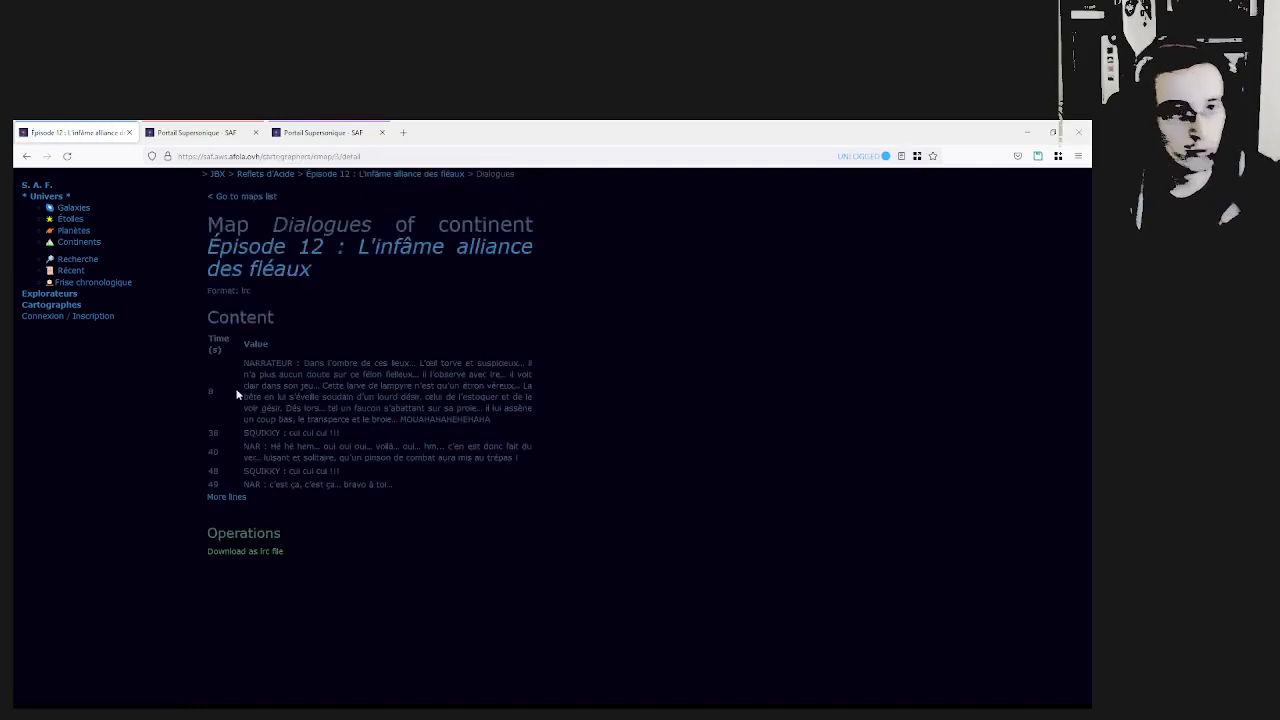
click(288, 398)
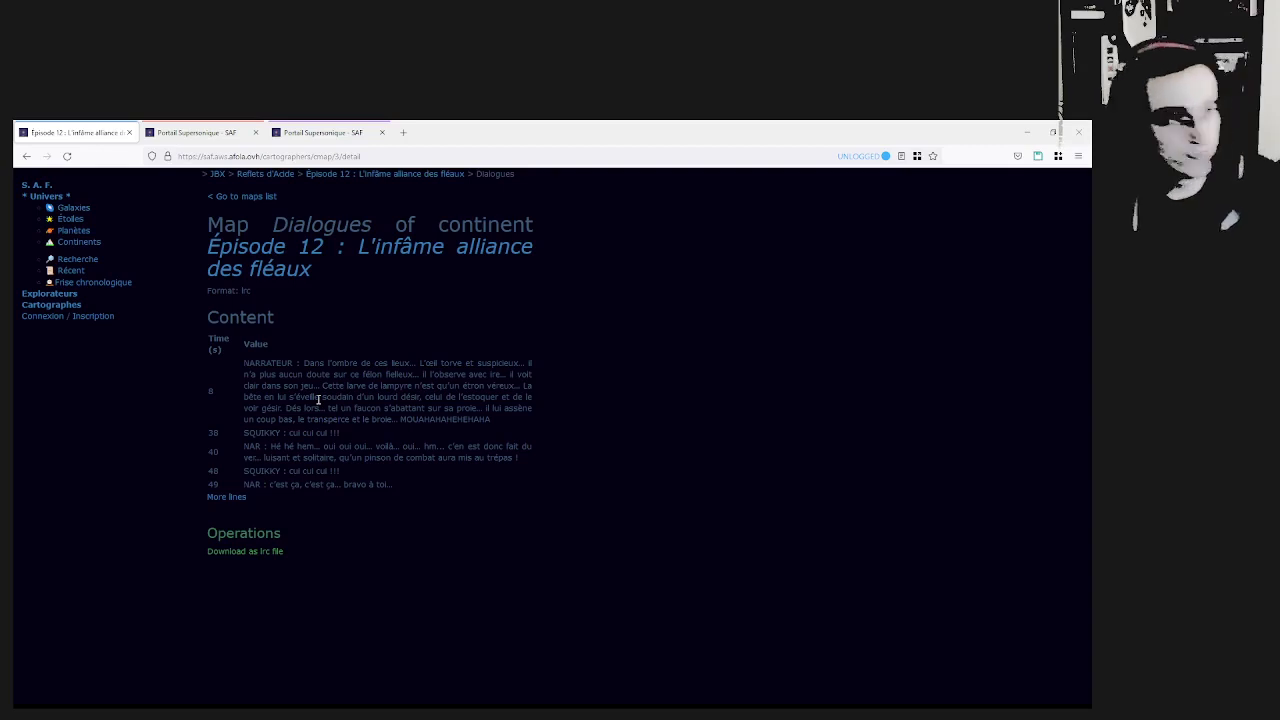
click(47, 200)
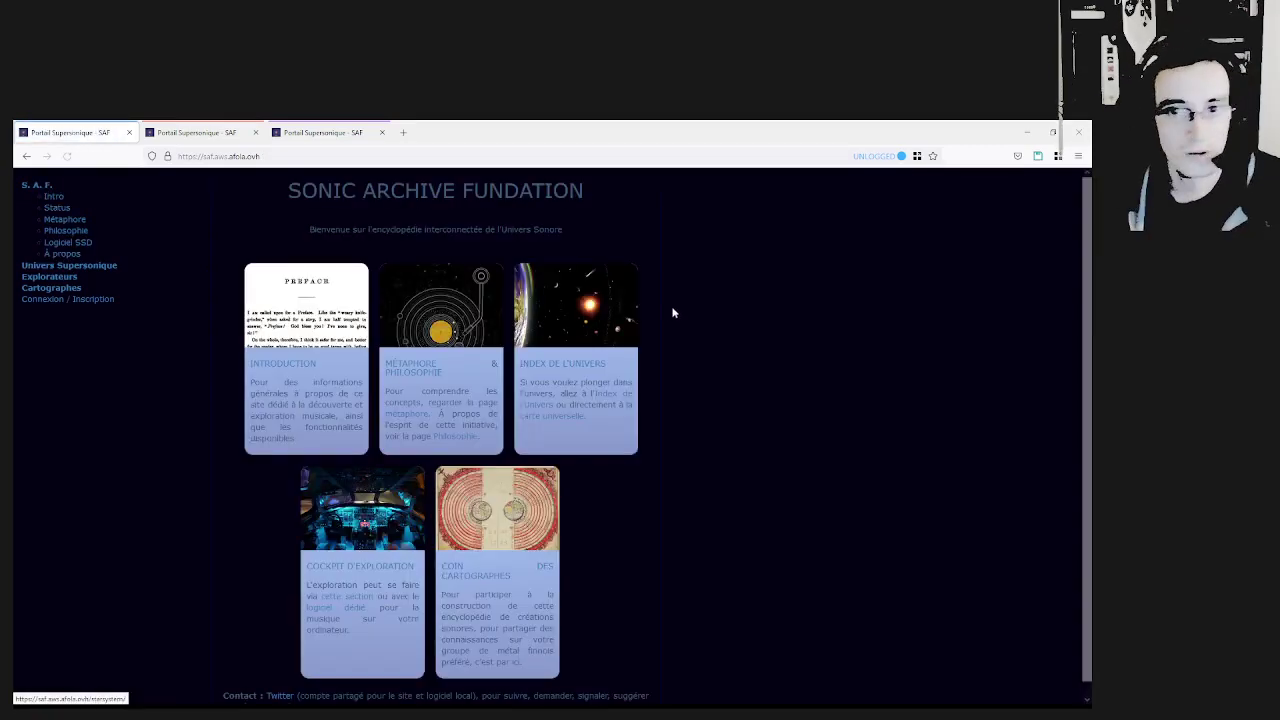
Follow the COCKPIT D'EXPLORATION card link from the home page.
double_click(372, 584)
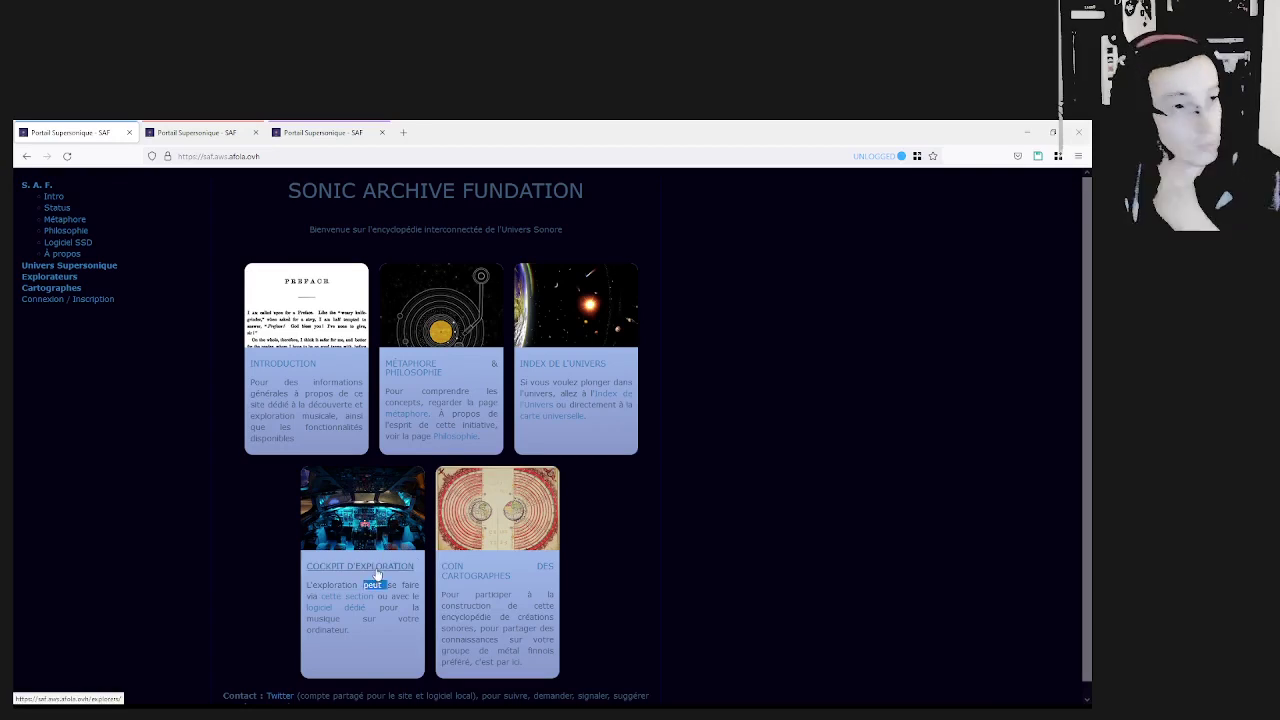
click(378, 573)
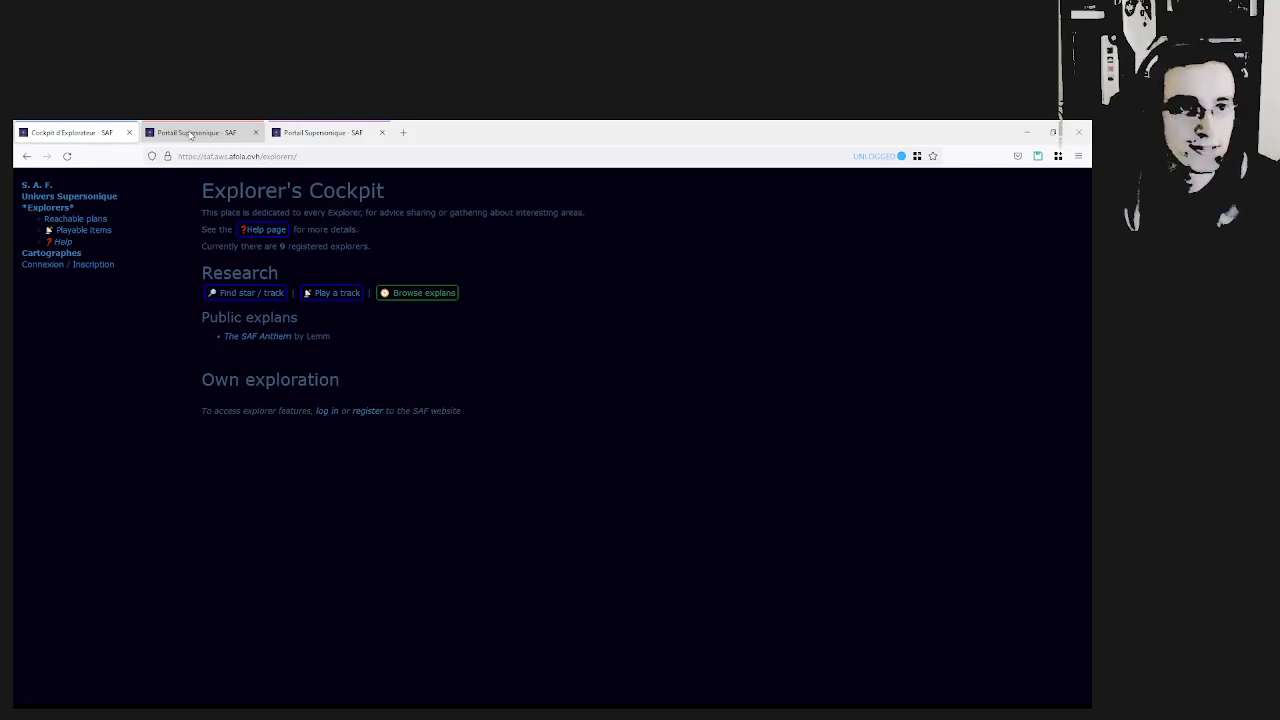
Switch between browser tabs, ending on Portail Supersonique with the logged-in home page.
click(190, 133)
click(86, 138)
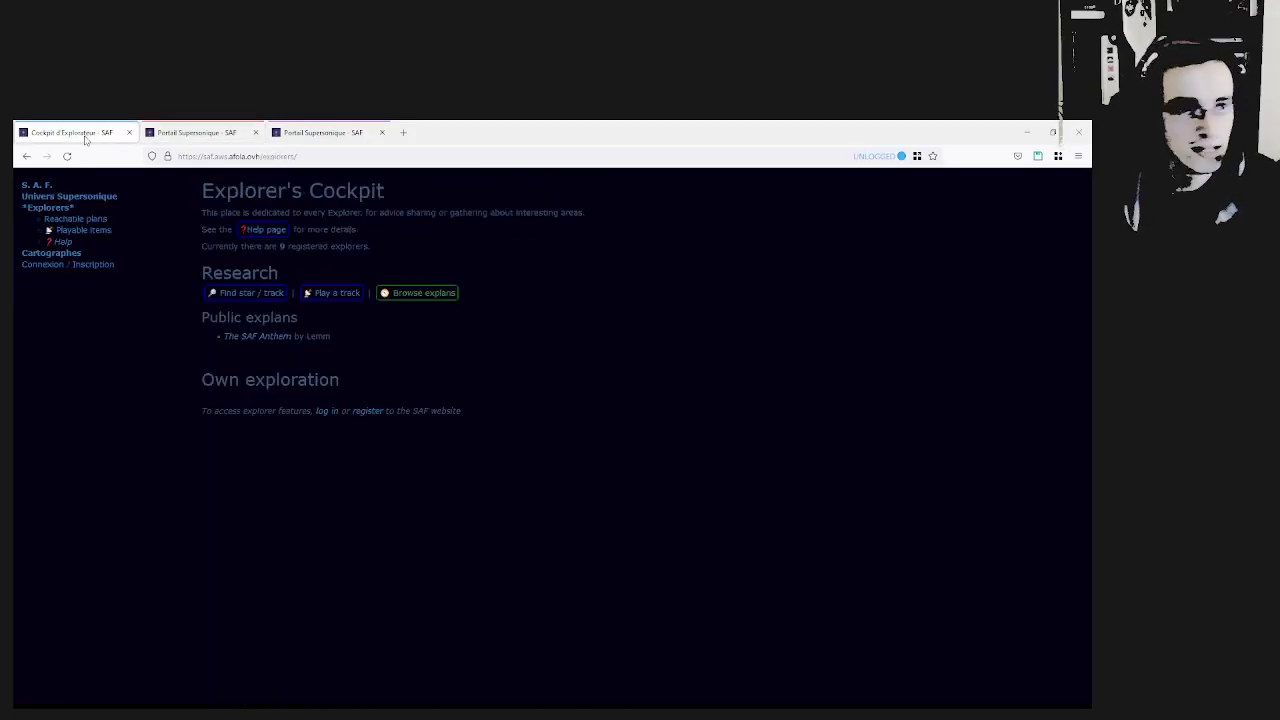
click(195, 133)
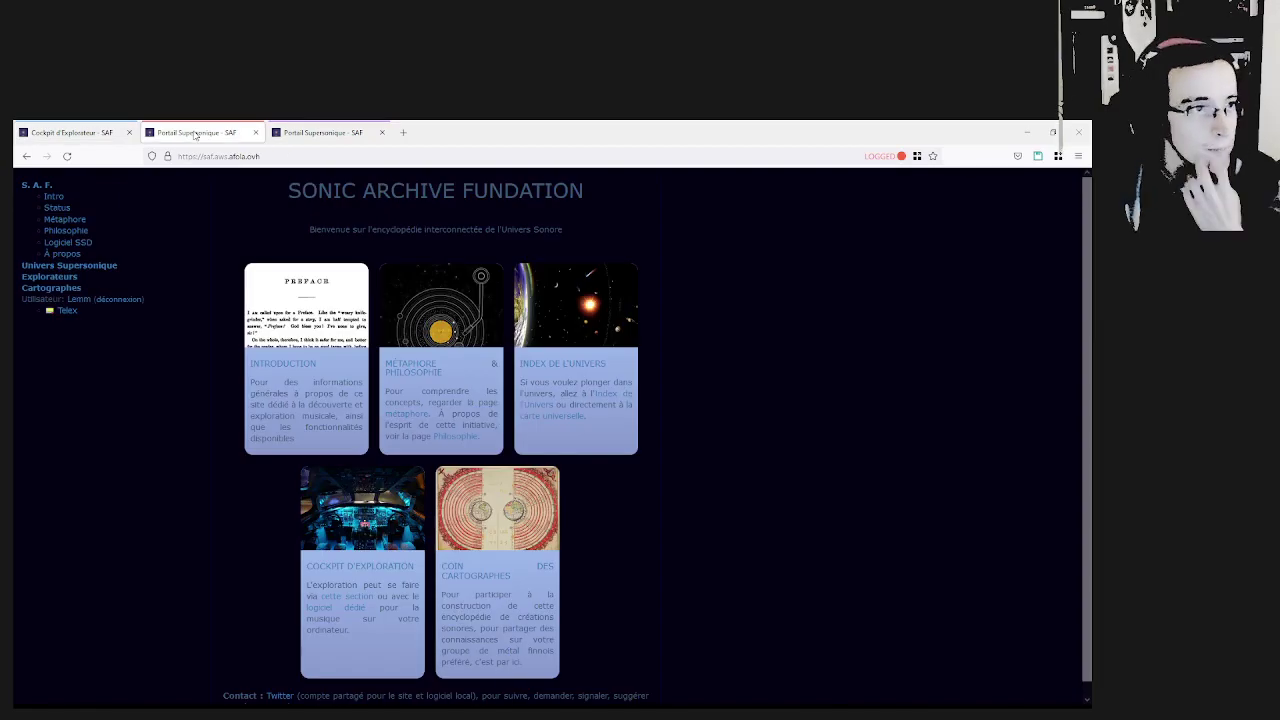
Open the cHaNel n. continent page, seek playback to about 1:18, and expand Explorer signs.
click(93, 266)
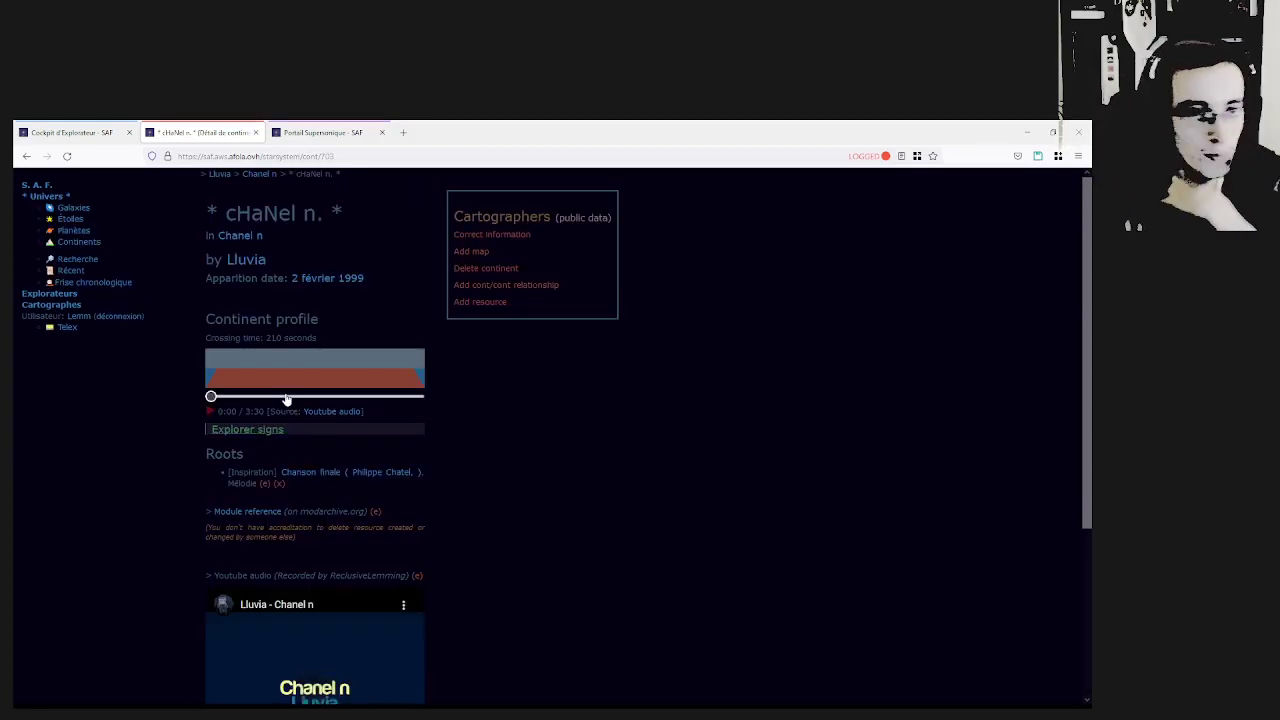
click(285, 397)
scroll(171, 503, down, 1)
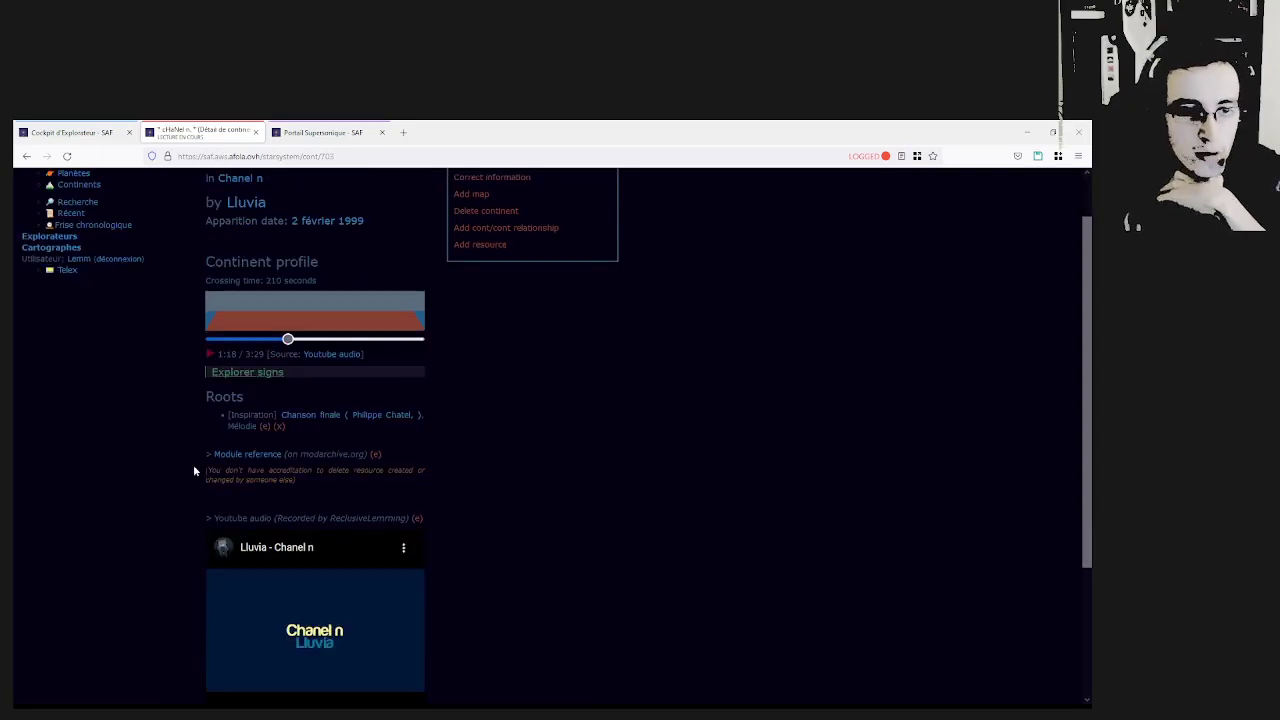
click(249, 372)
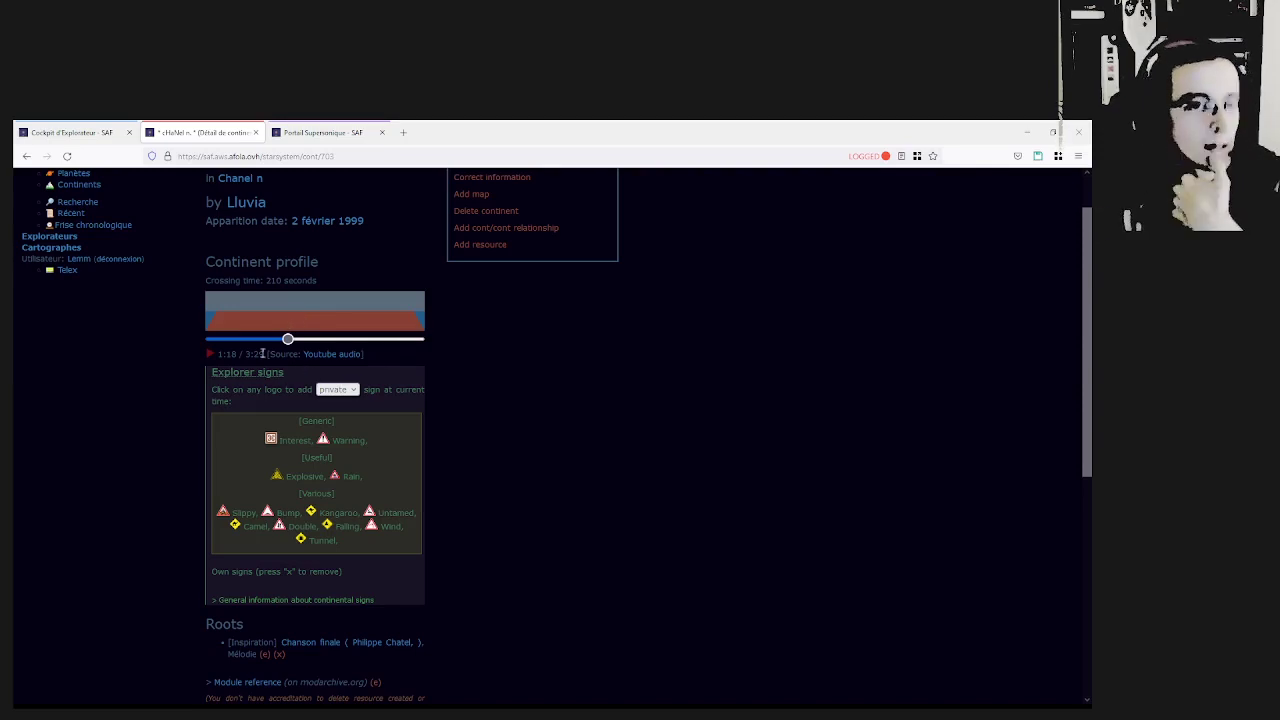
scroll(170, 396, up, 1)
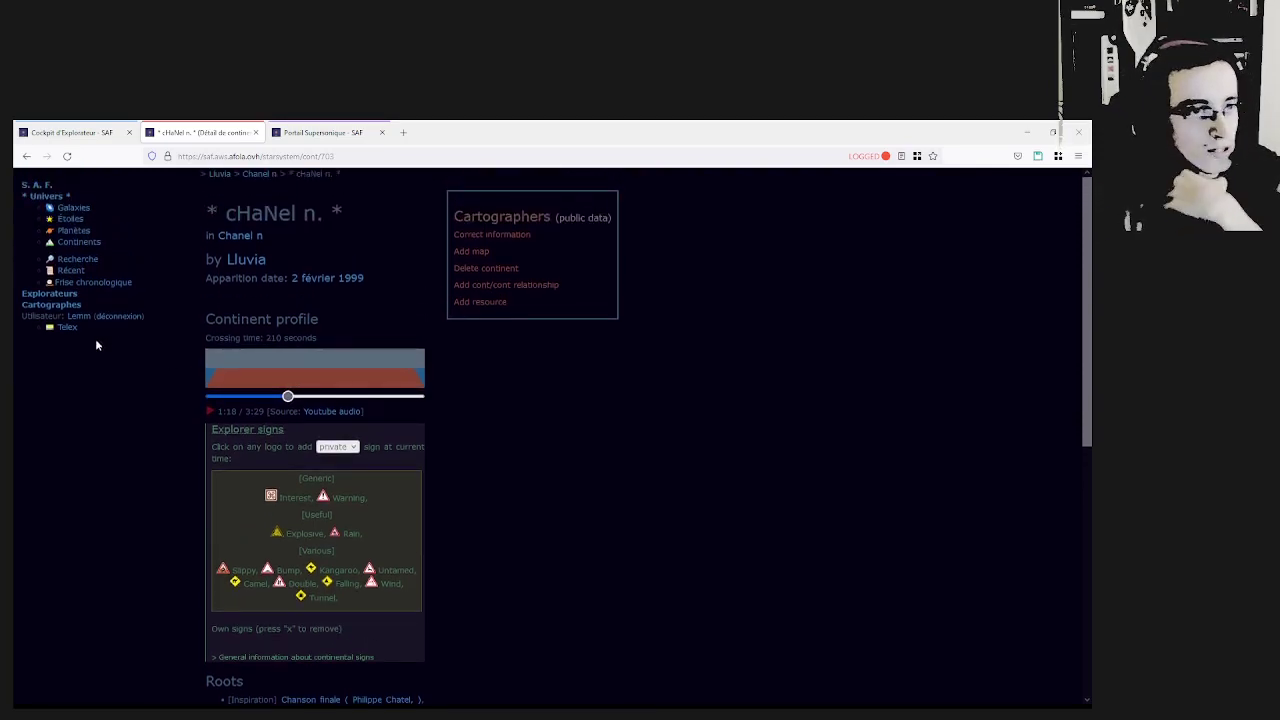
scroll(220, 451, down, 2)
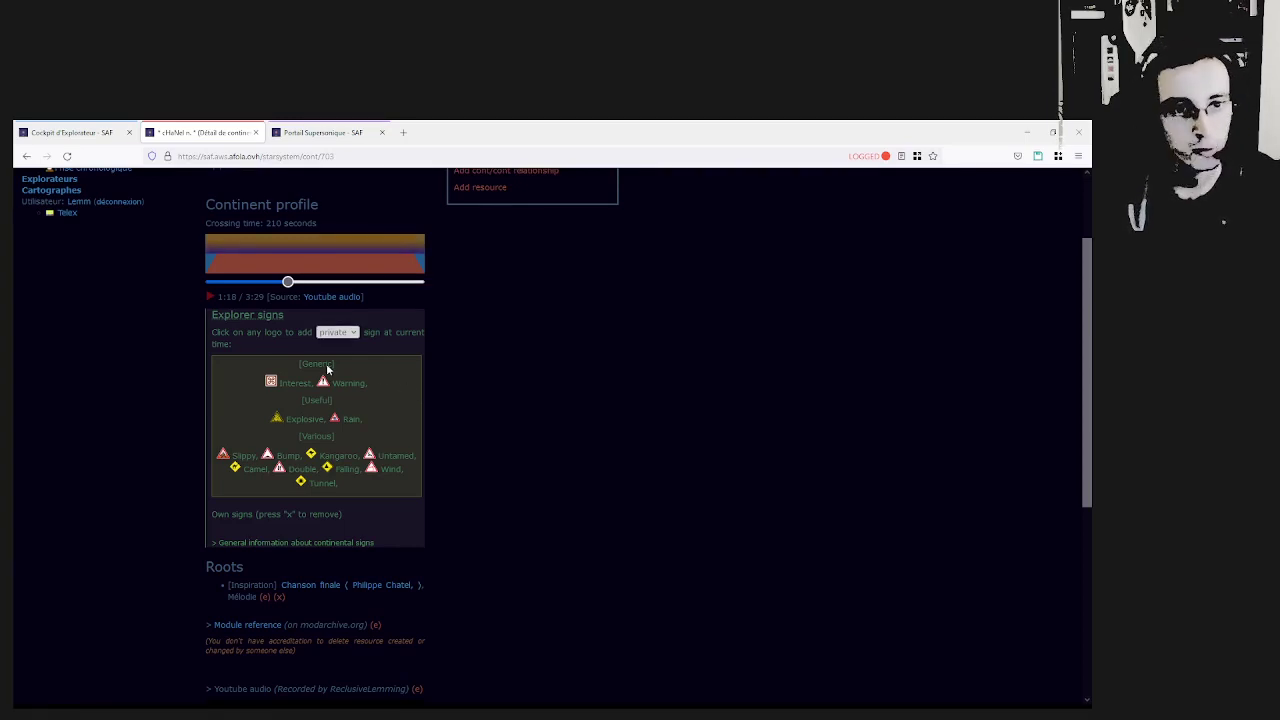
Set sign visibility to limited and add an Explosive sign at 78 seconds, confirming the alert.
key(Down)
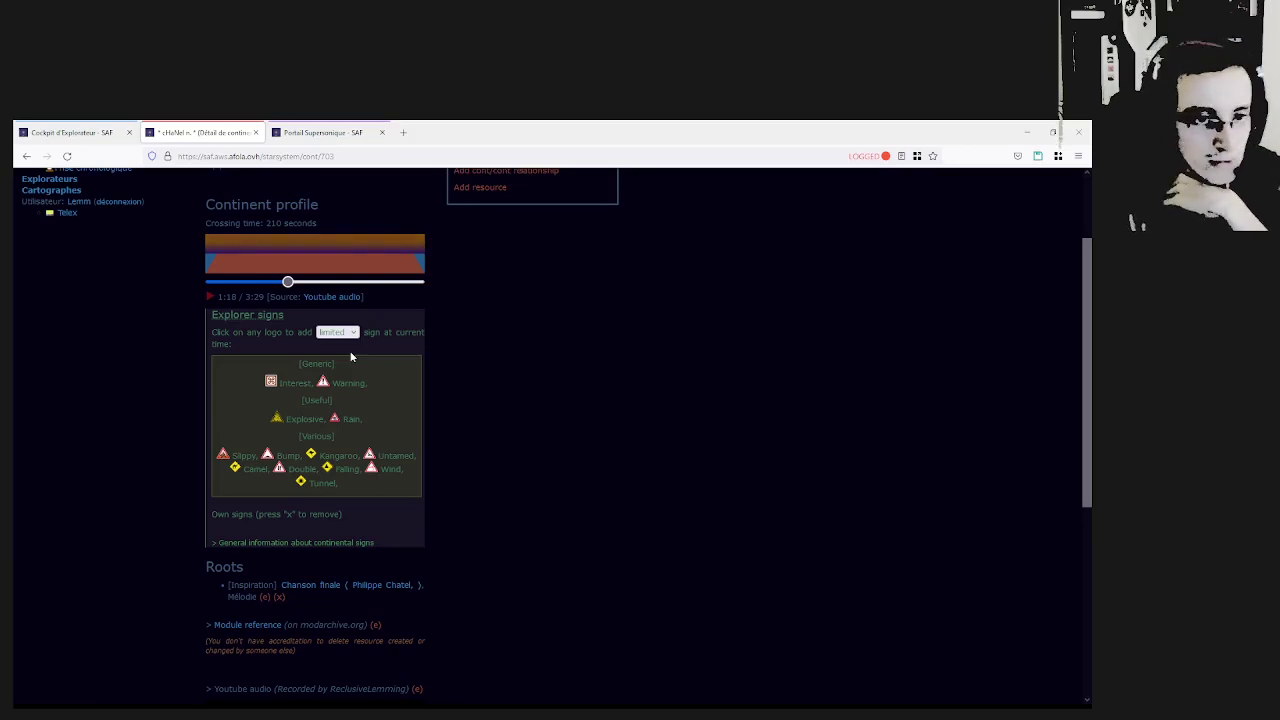
click(277, 421)
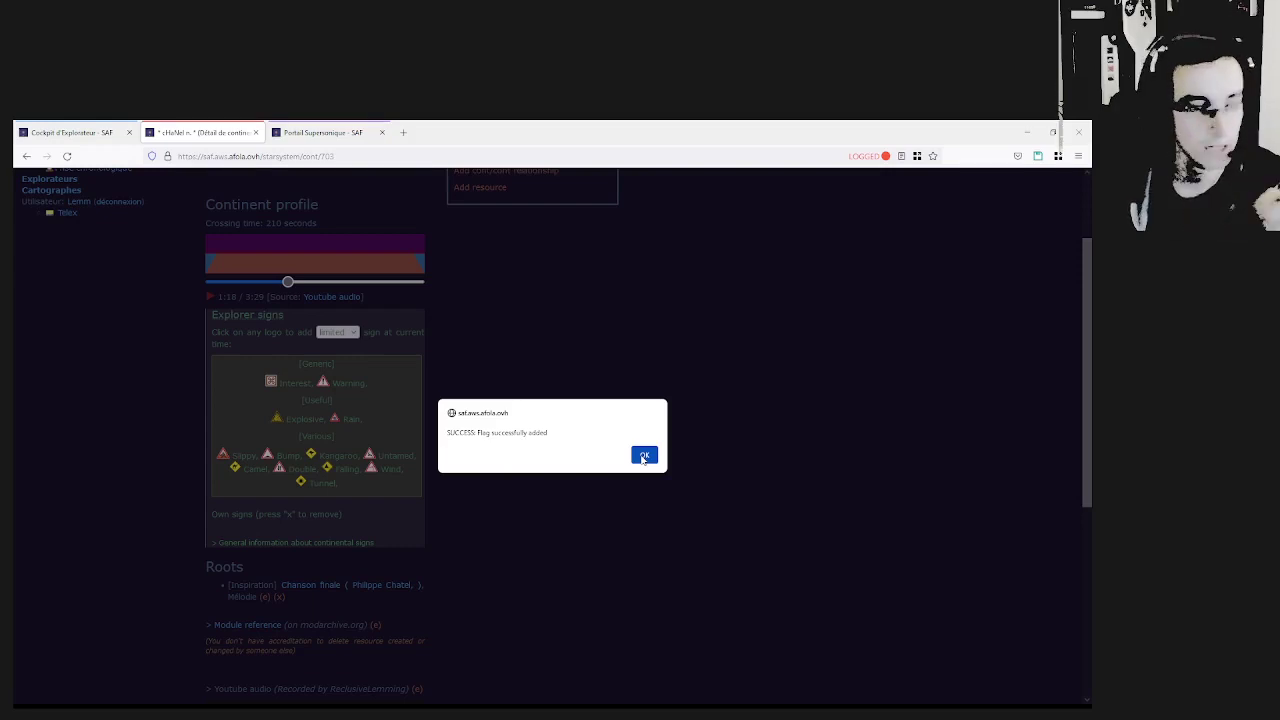
click(644, 456)
scroll(505, 440, down, 5)
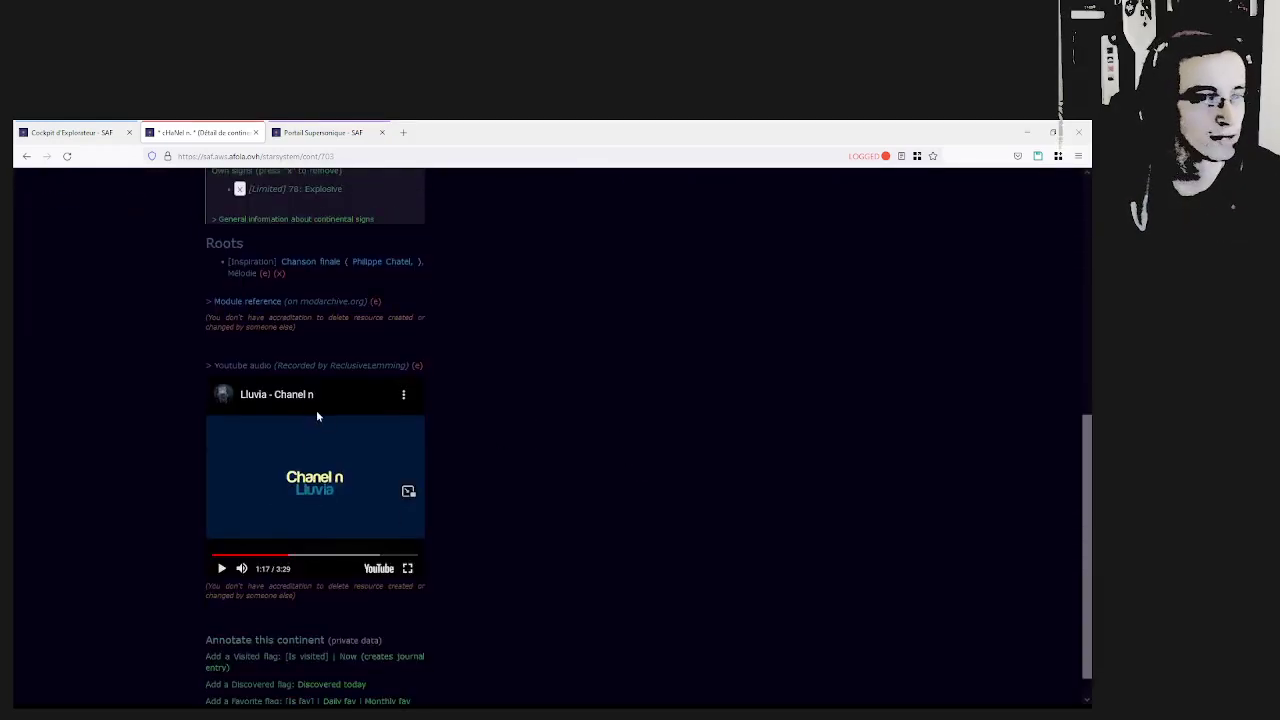
Replay the cHaNel n. track from near the Explosive marker, around 1:19.
scroll(434, 464, up, 4)
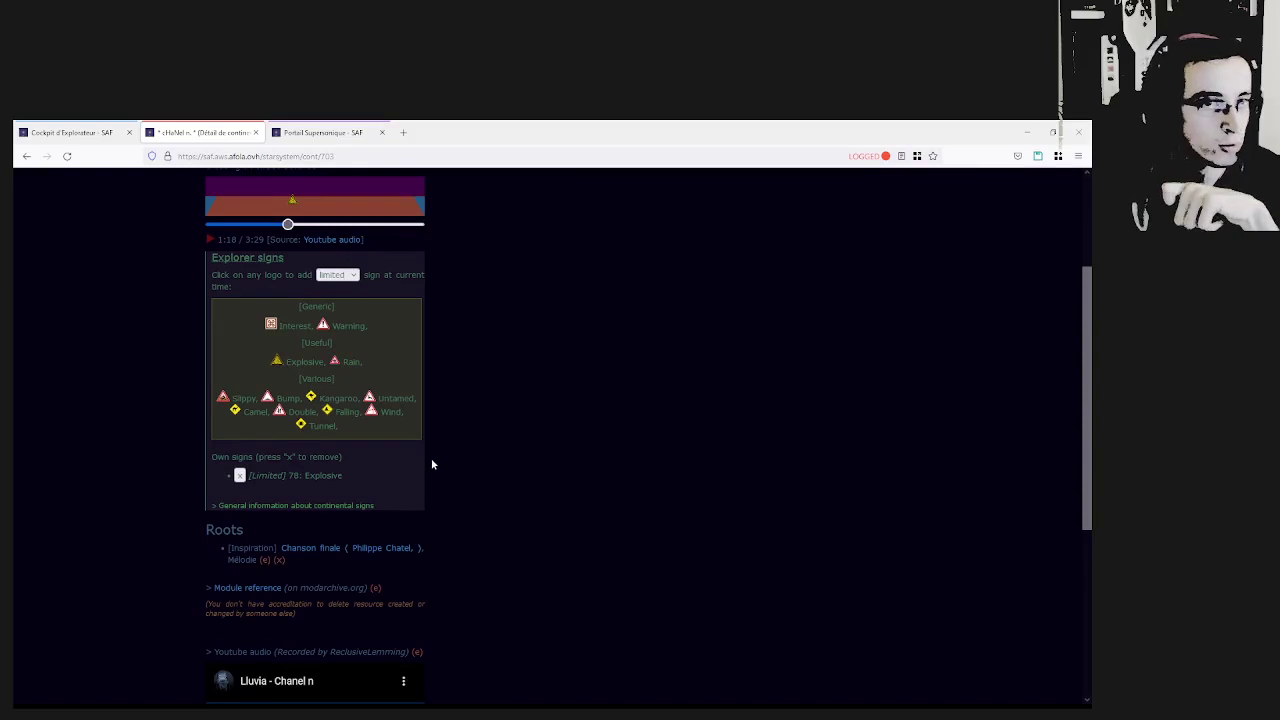
scroll(300, 285, up, 1)
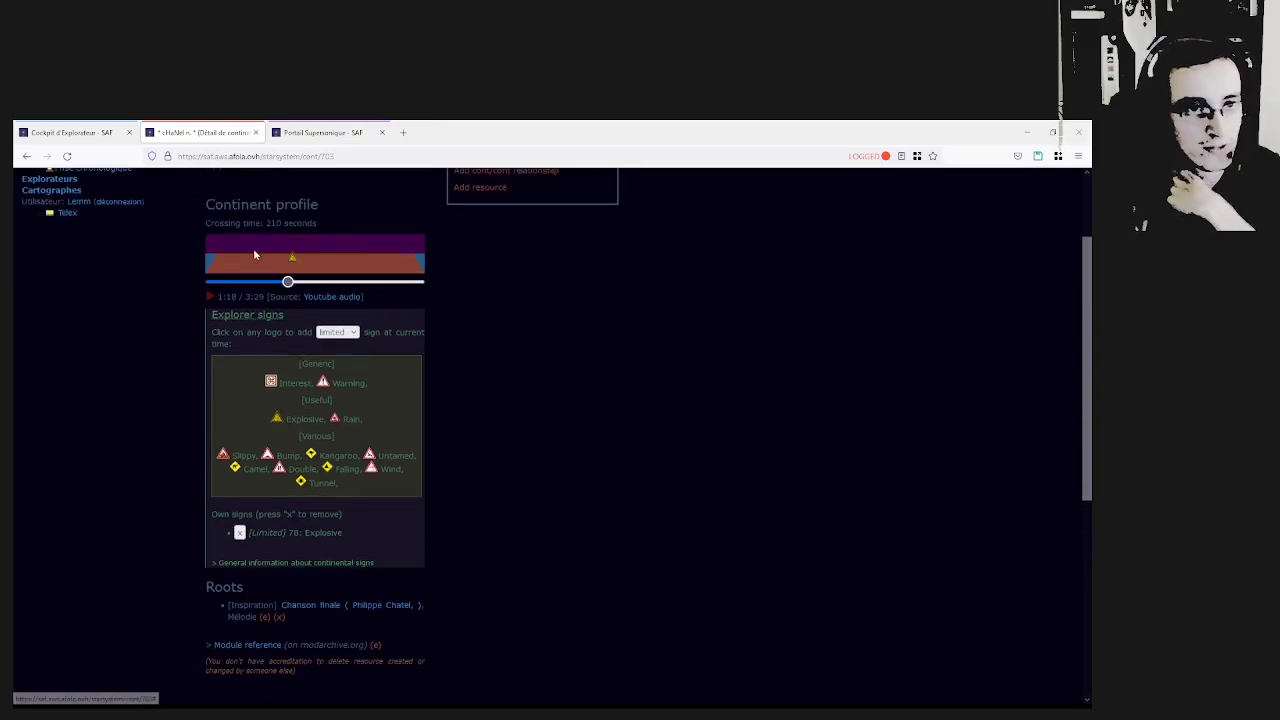
click(237, 282)
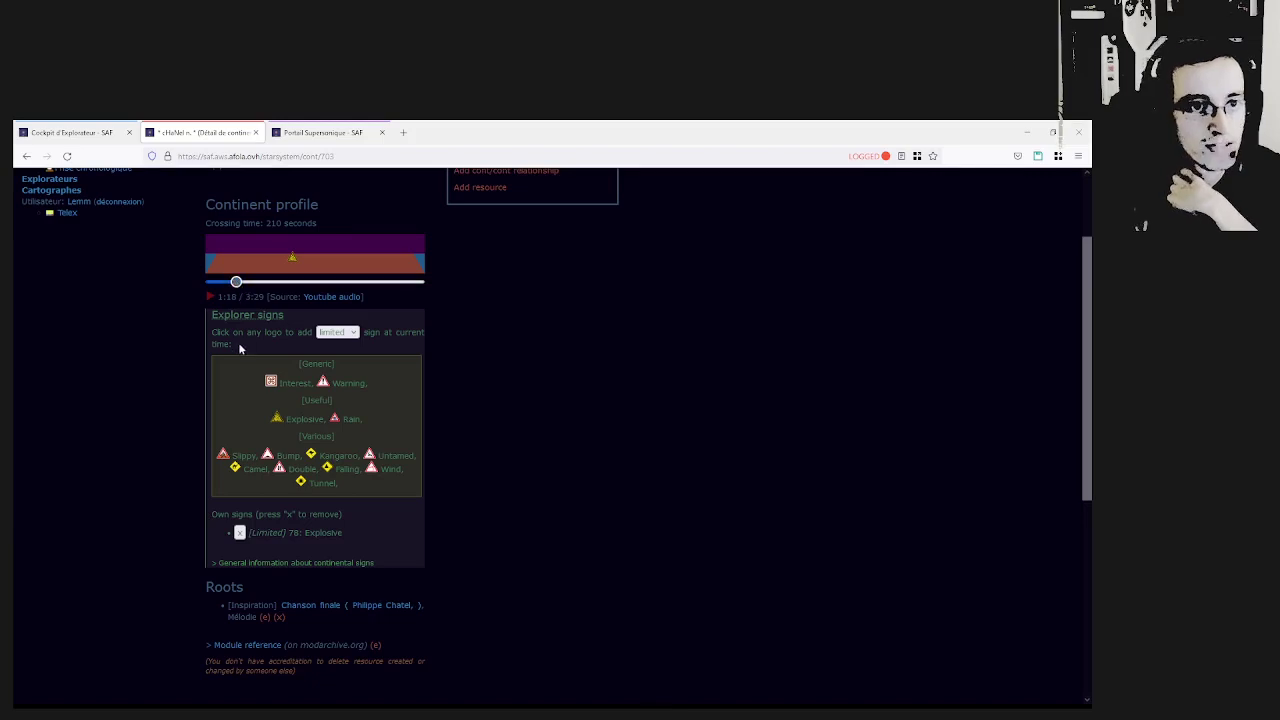
click(288, 282)
click(209, 297)
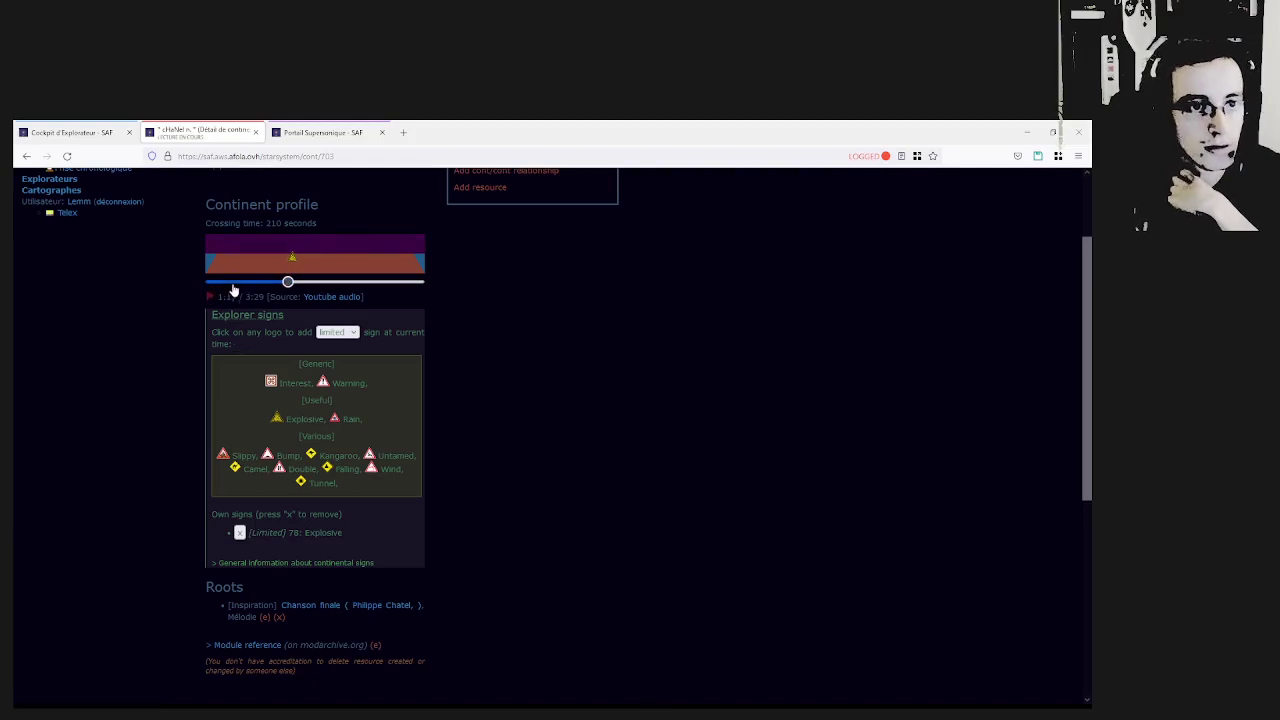
click(231, 282)
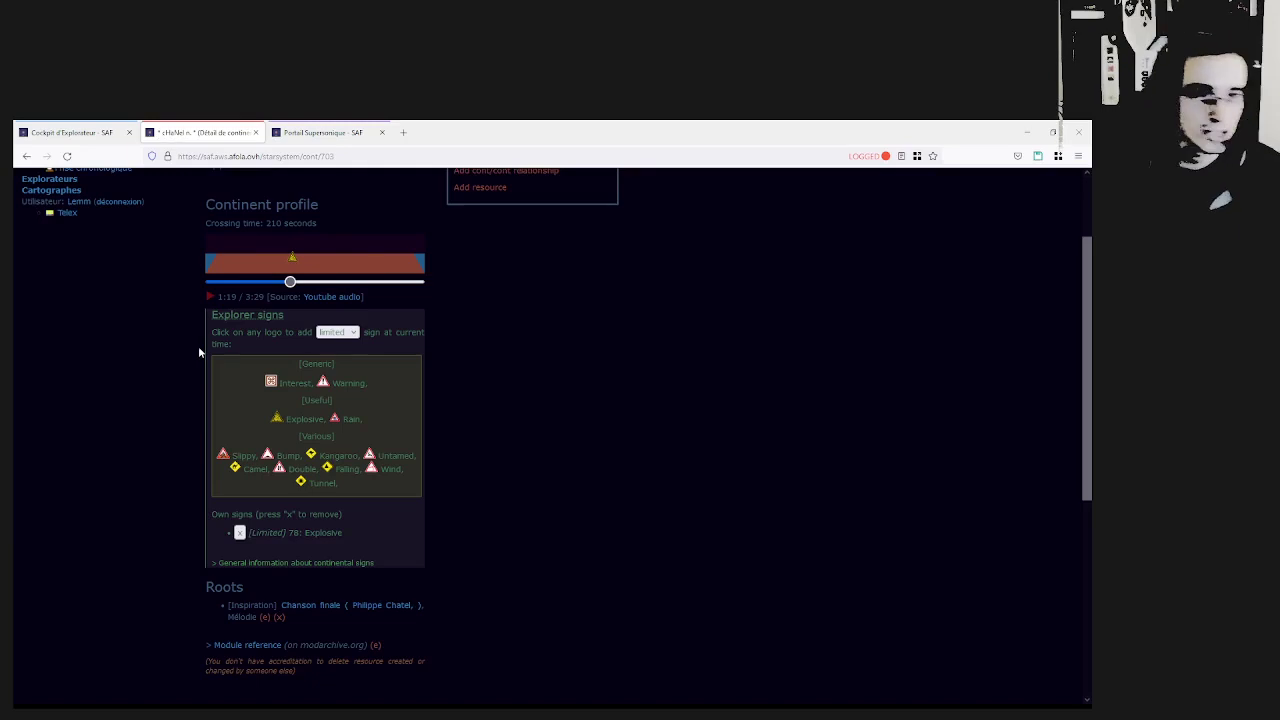
scroll(184, 366, up, 2)
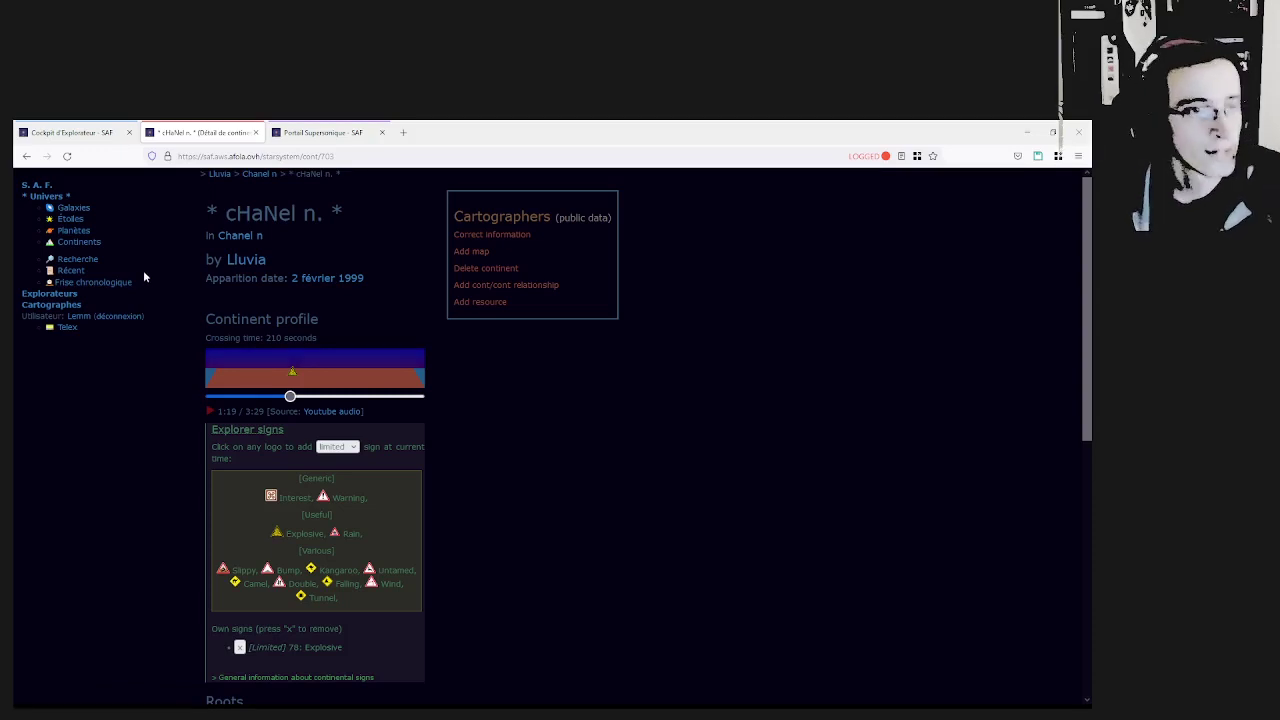
Open your own user profile page from the username link in the sidebar.
click(78, 316)
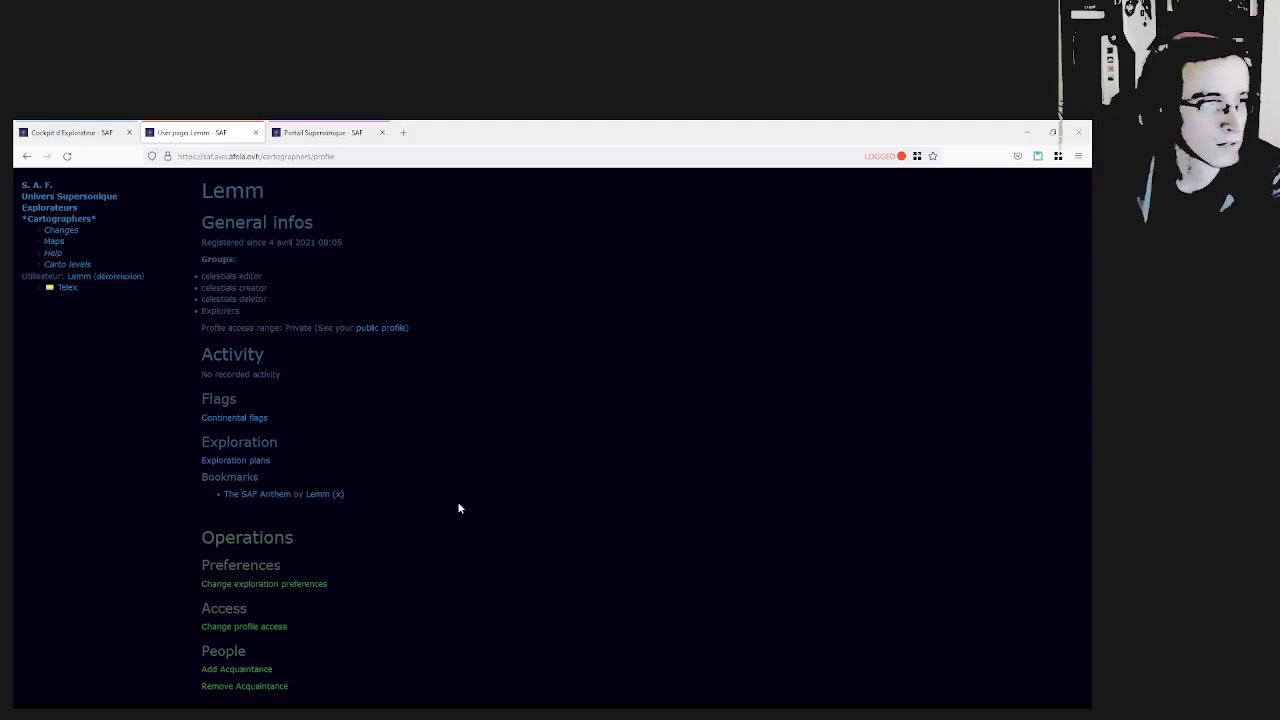
Add an acquaintance by entering the person's name in the Nom field and submitting it.
click(252, 671)
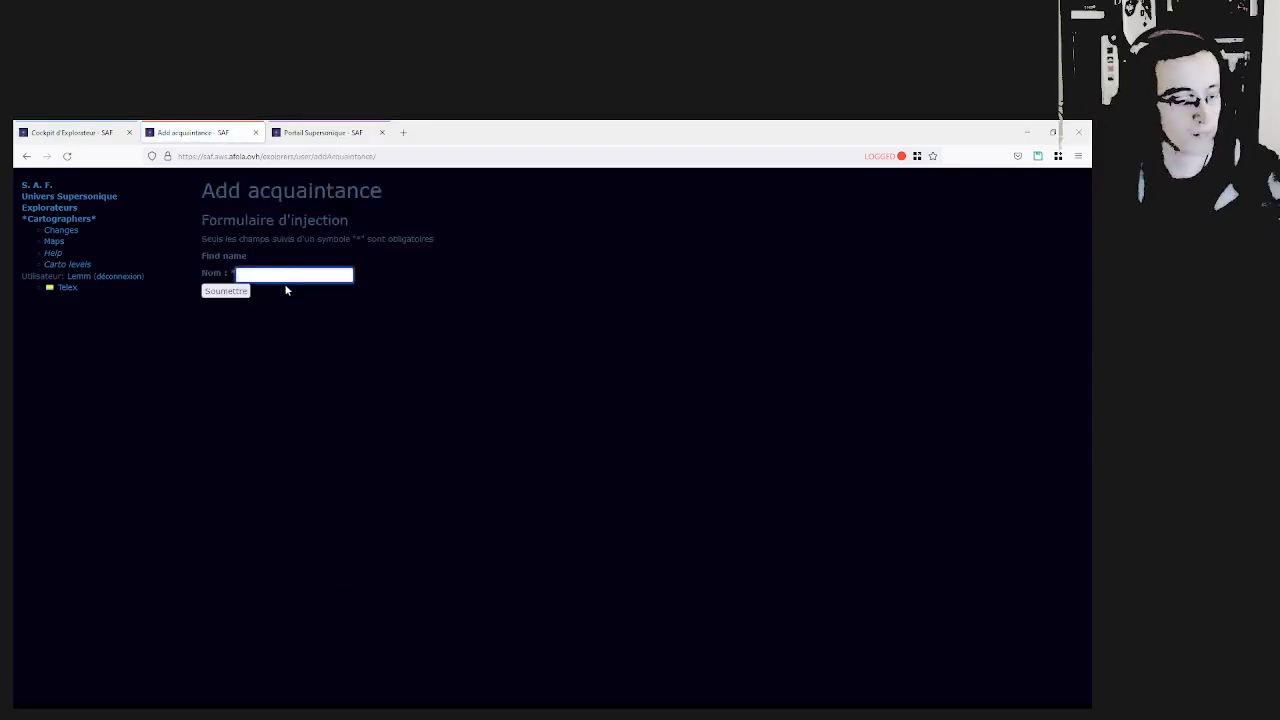
text(BO)
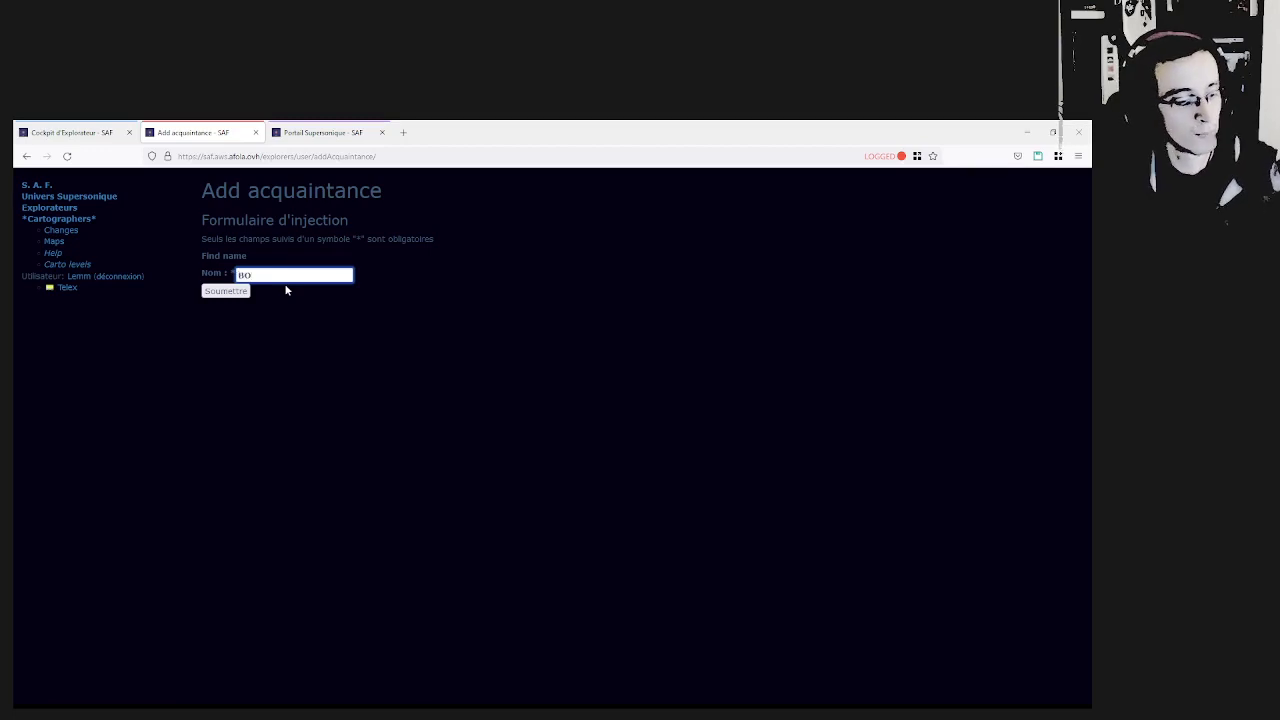
text(B RAZOWSKI)
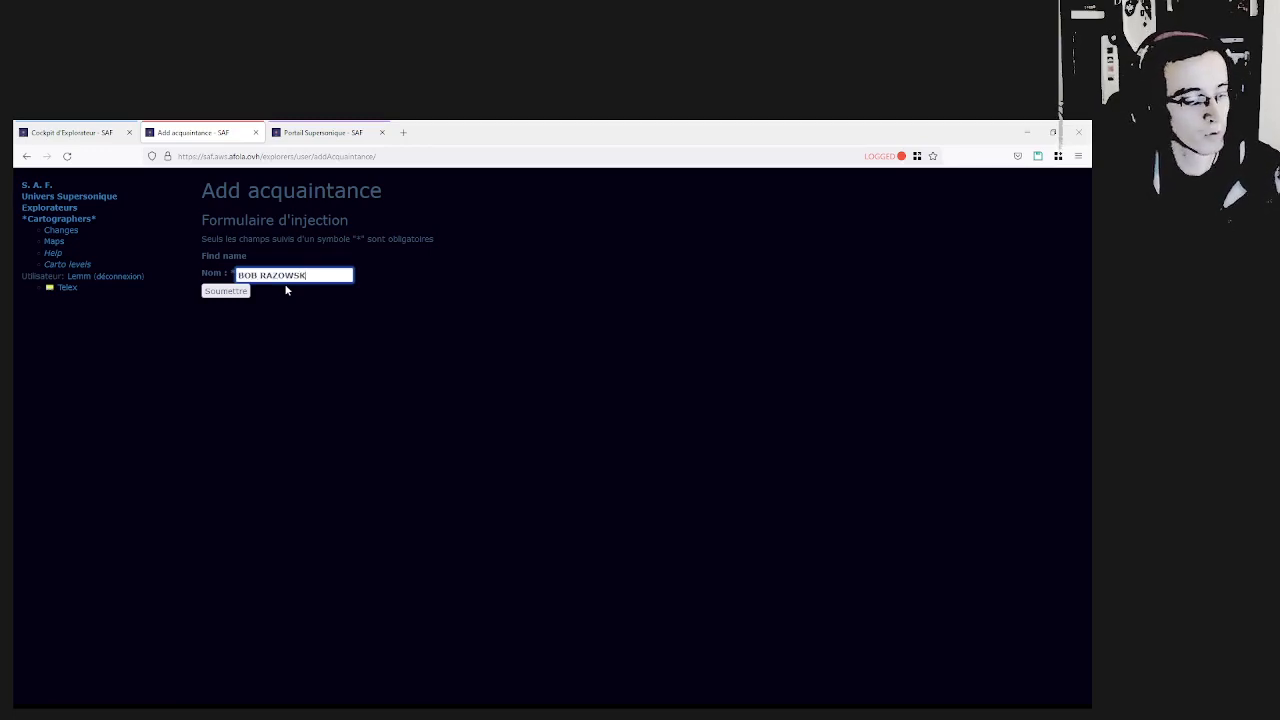
click(226, 290)
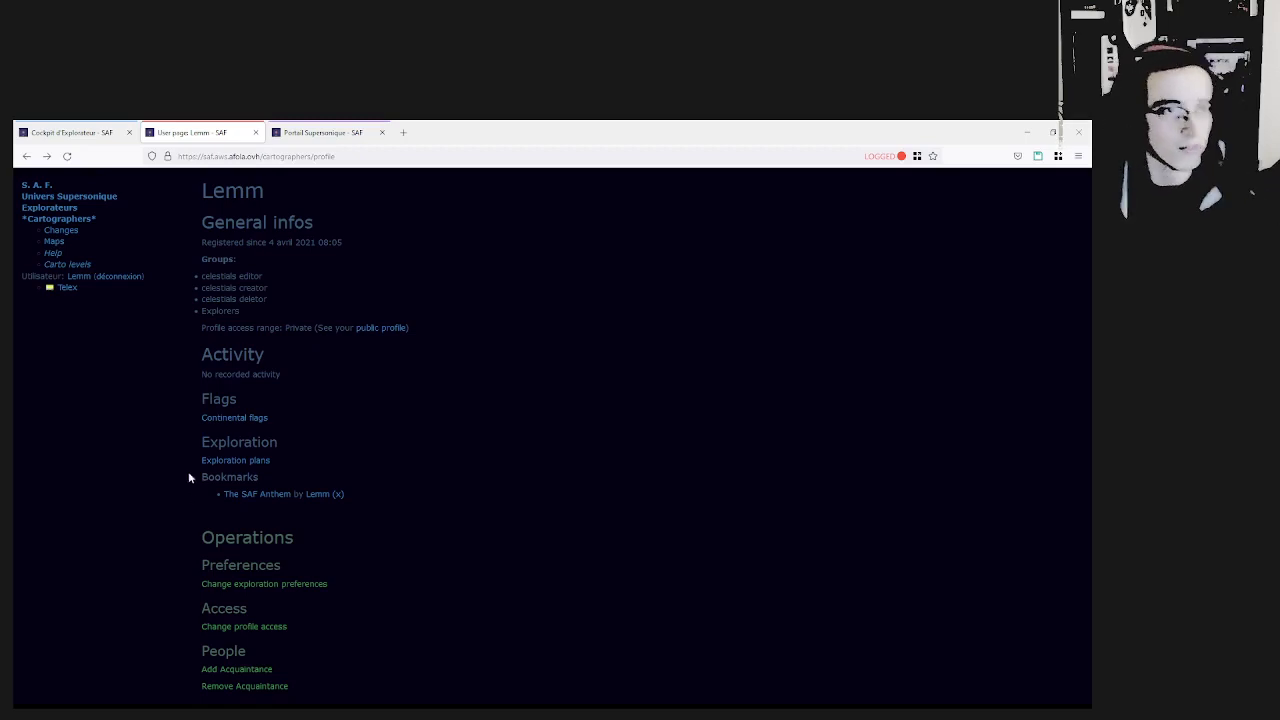
Open the Univers Supersonique directory, then move on to the Explorateurs area.
double_click(260, 446)
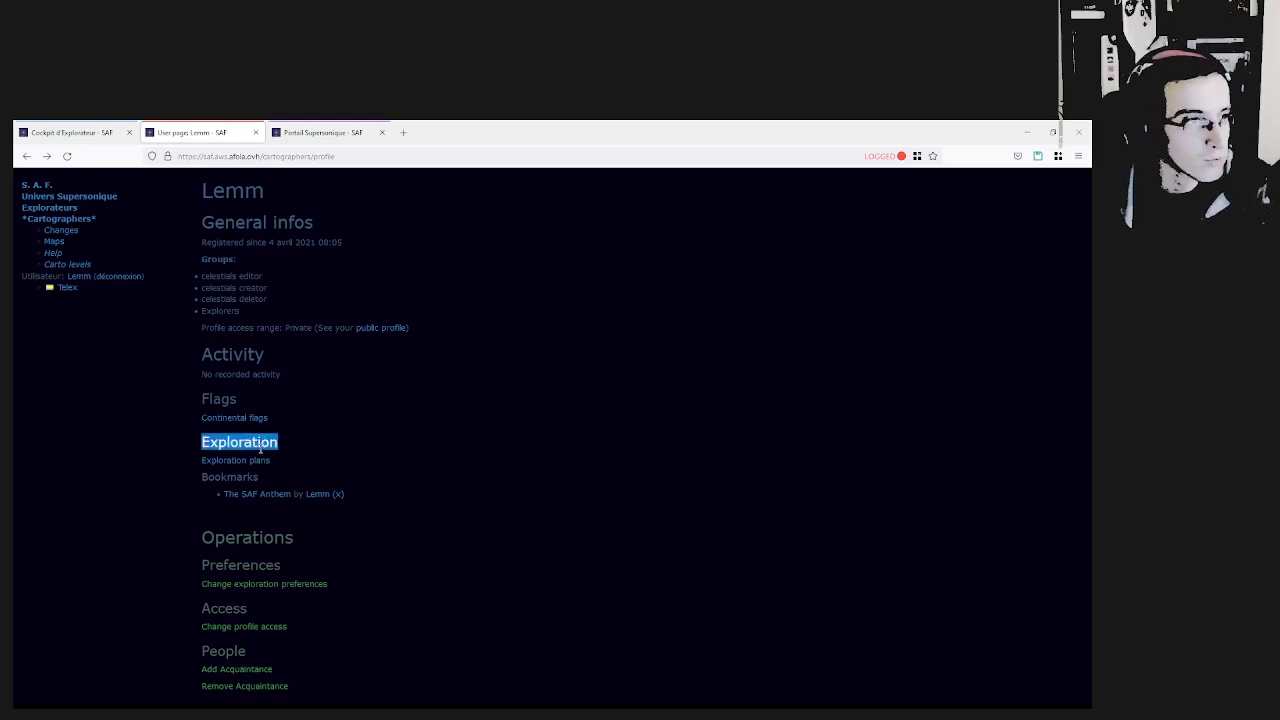
click(258, 404)
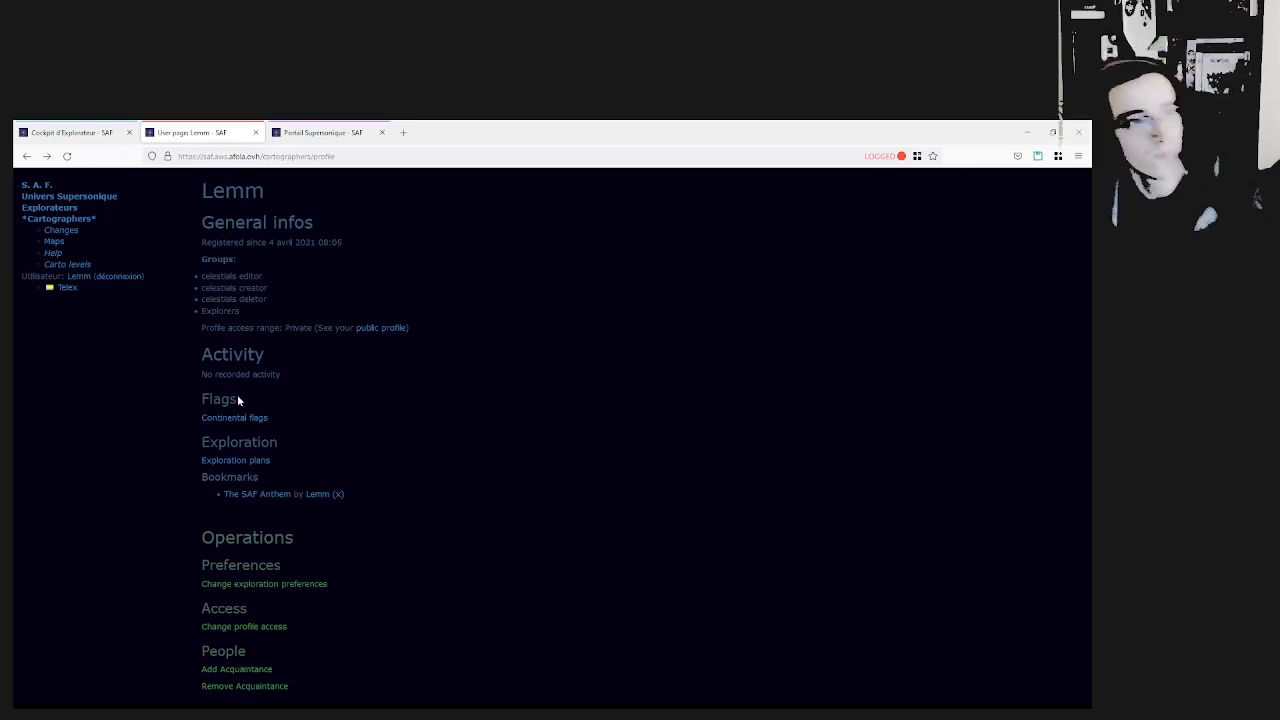
click(73, 200)
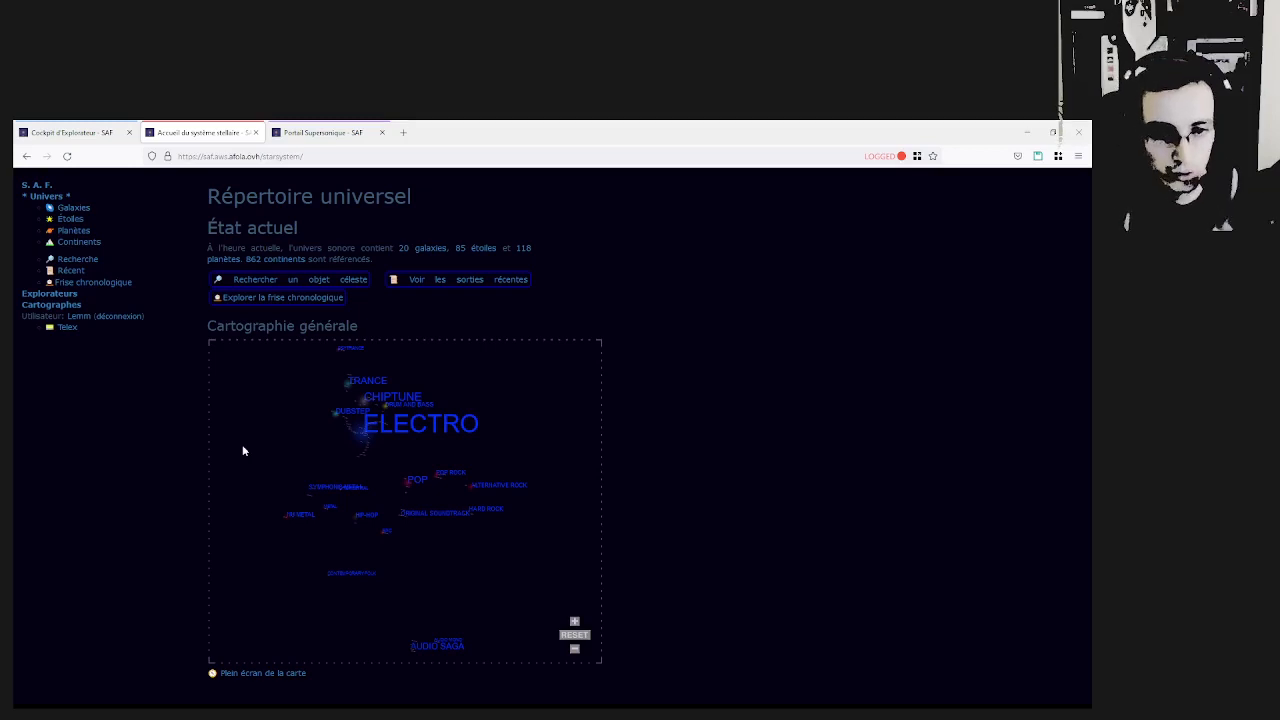
click(49, 293)
Review the exploration plans, noting the Long Time Lost plan's Limited access level.
click(94, 220)
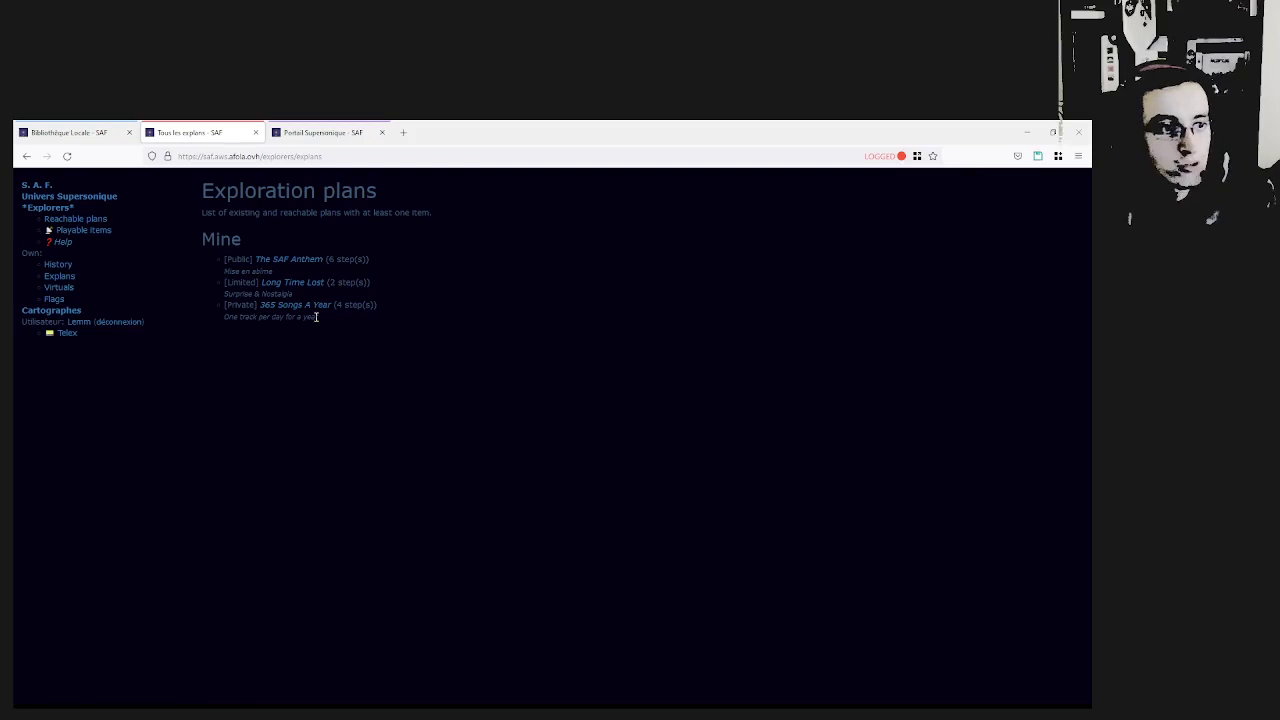
triple_click(237, 284)
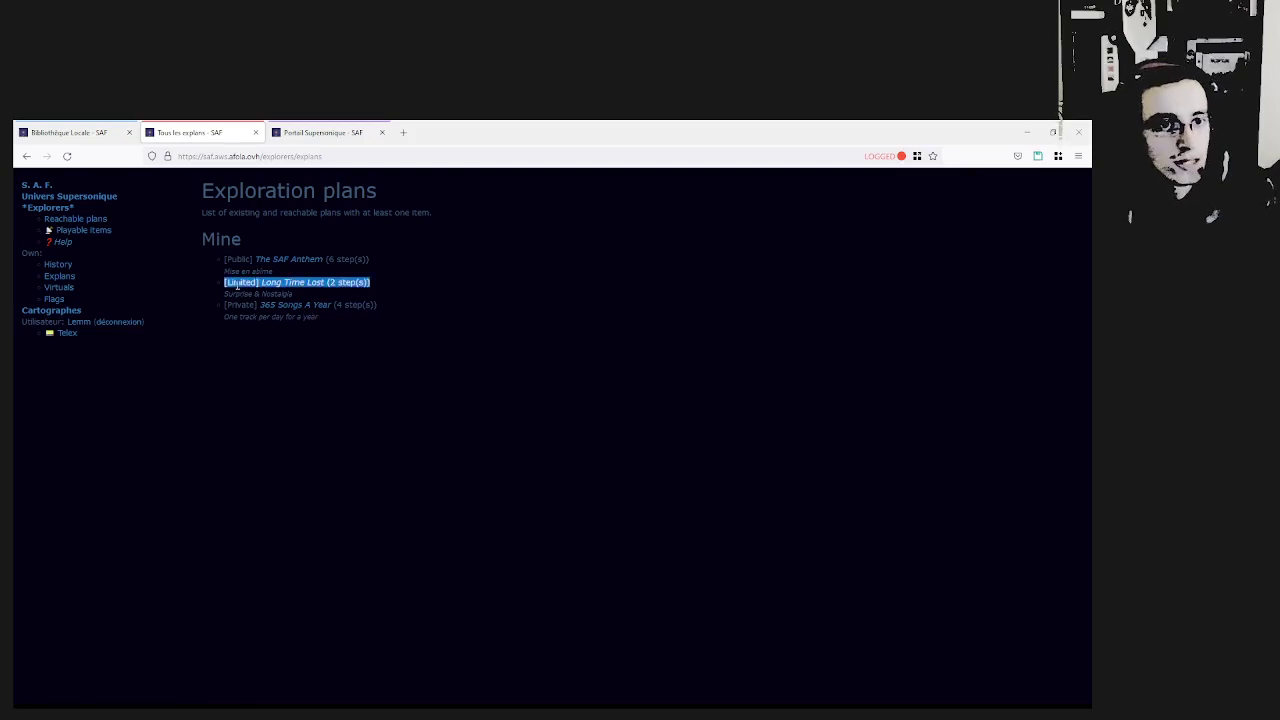
double_click(237, 284)
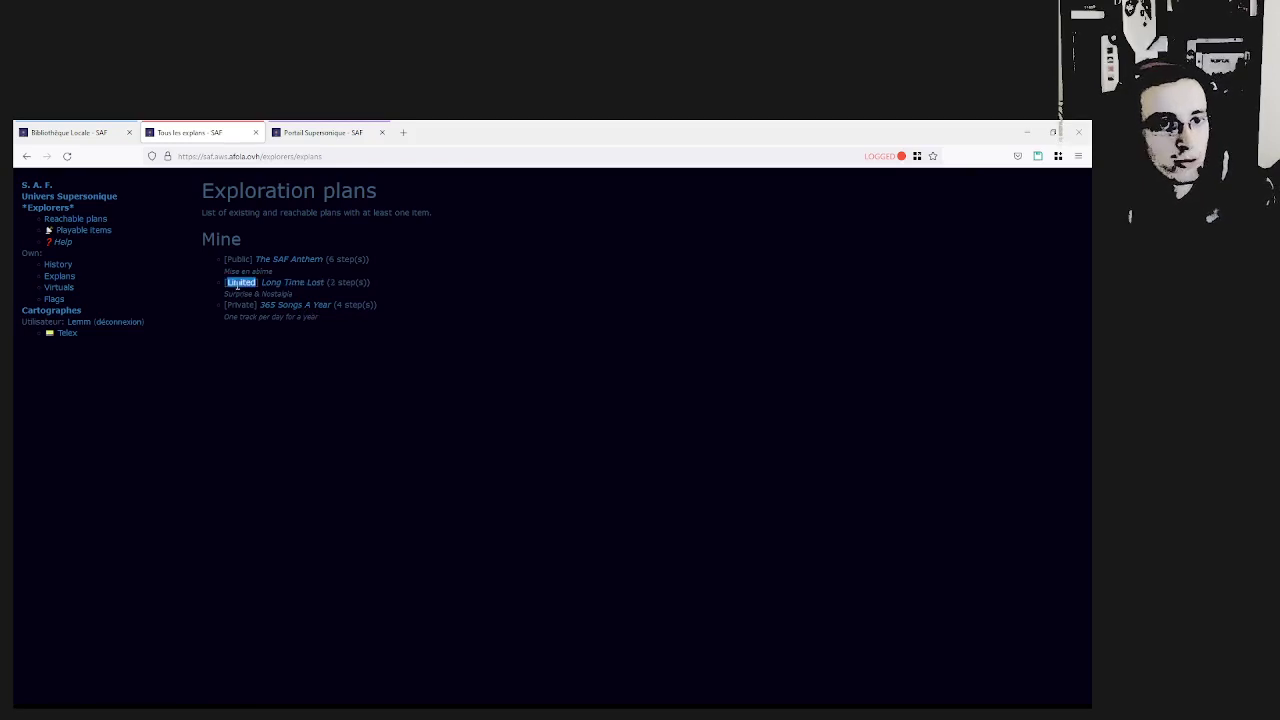
Scroll through the playable items list, then go to the Cartographer's Corner.
click(103, 233)
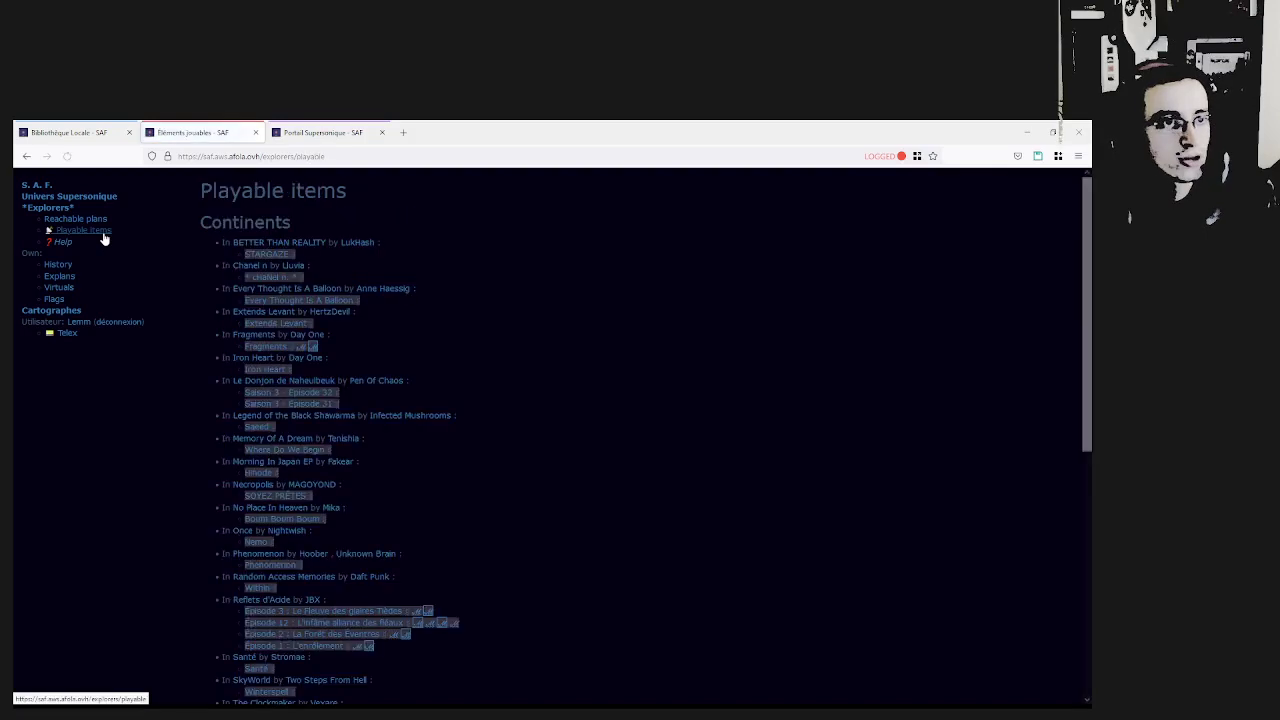
scroll(300, 340, down, 15)
scroll(260, 450, up, 4)
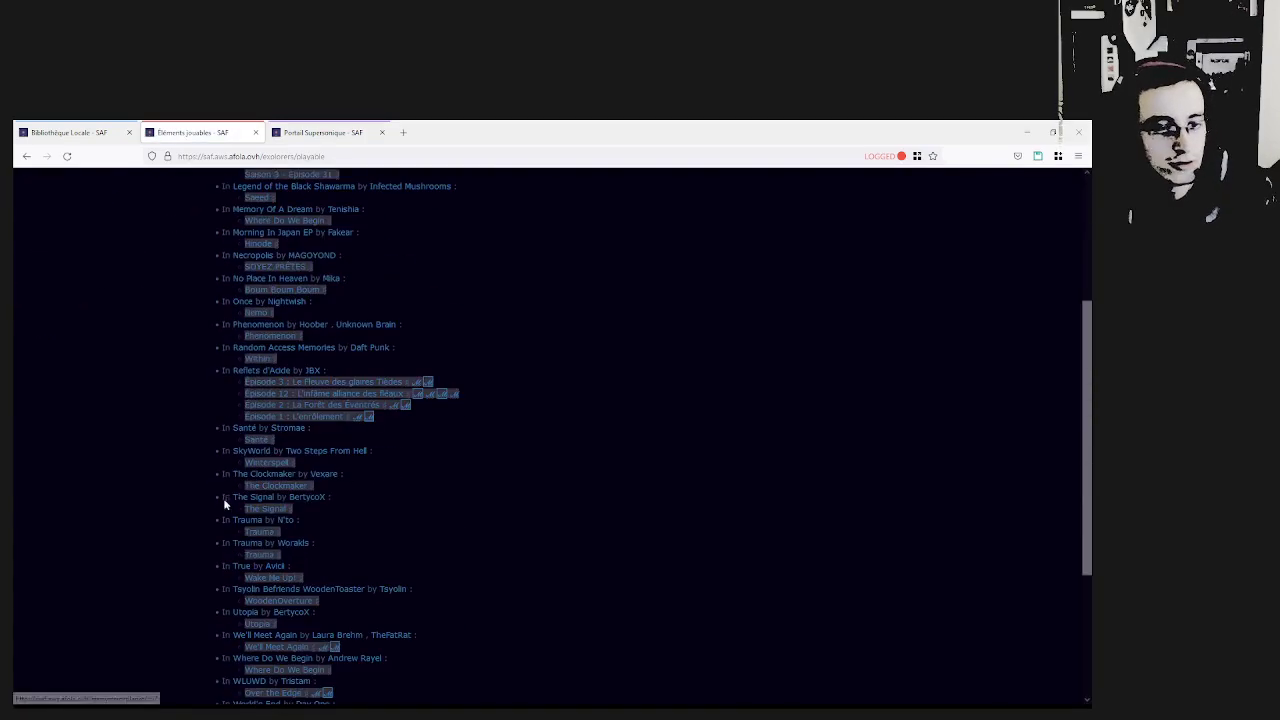
scroll(225, 500, up, 4)
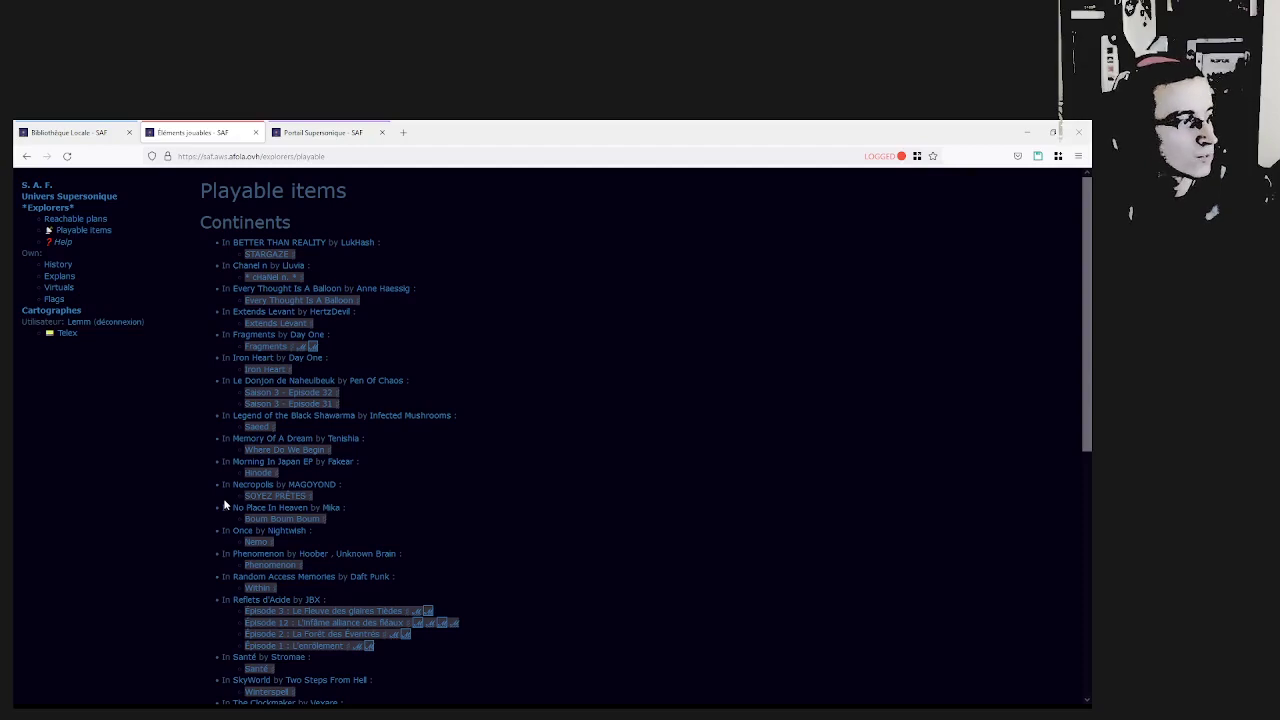
click(75, 312)
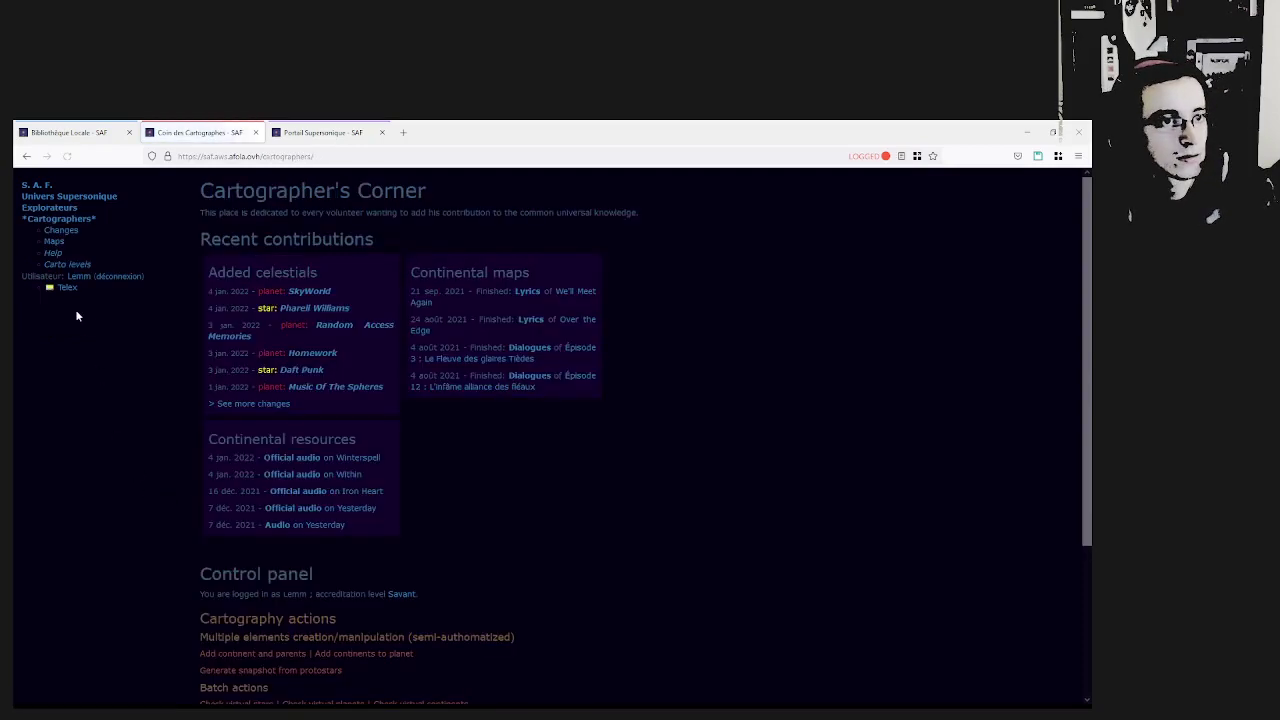
Open the Continental maps list, select its address, and switch to the logged-out tab.
click(52, 243)
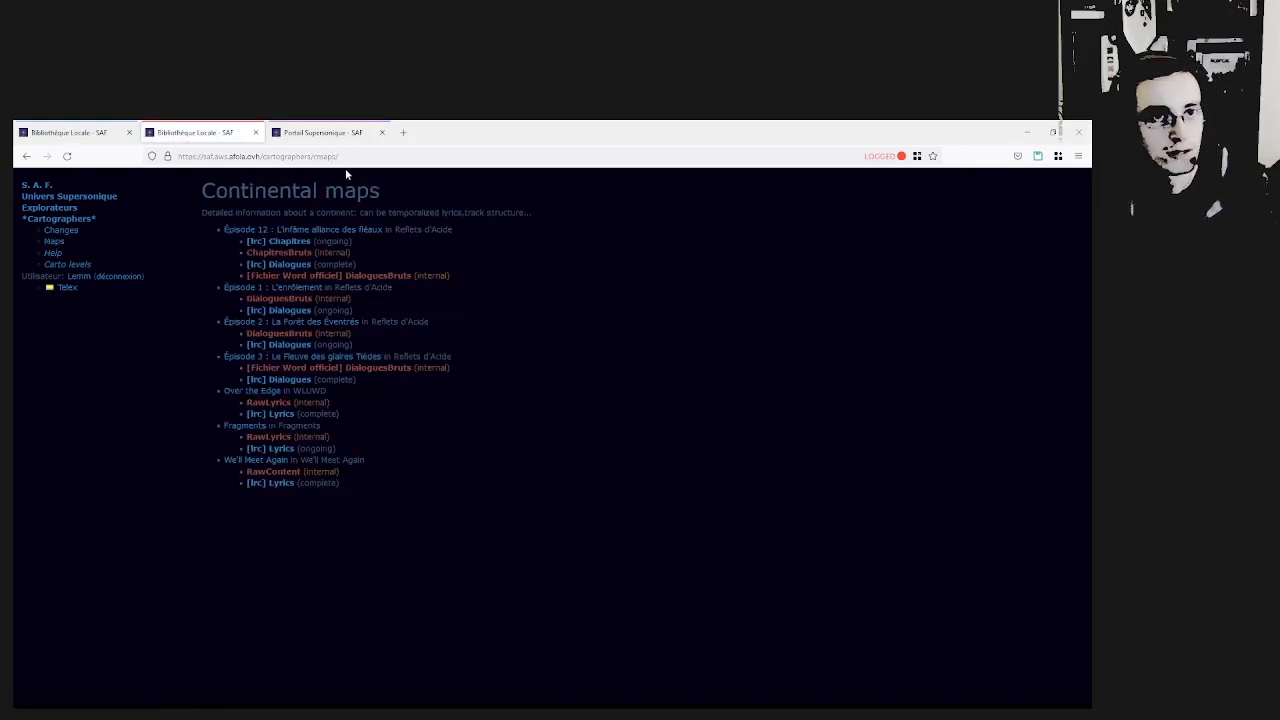
click(345, 158)
key(ctrl+c)
click(174, 415)
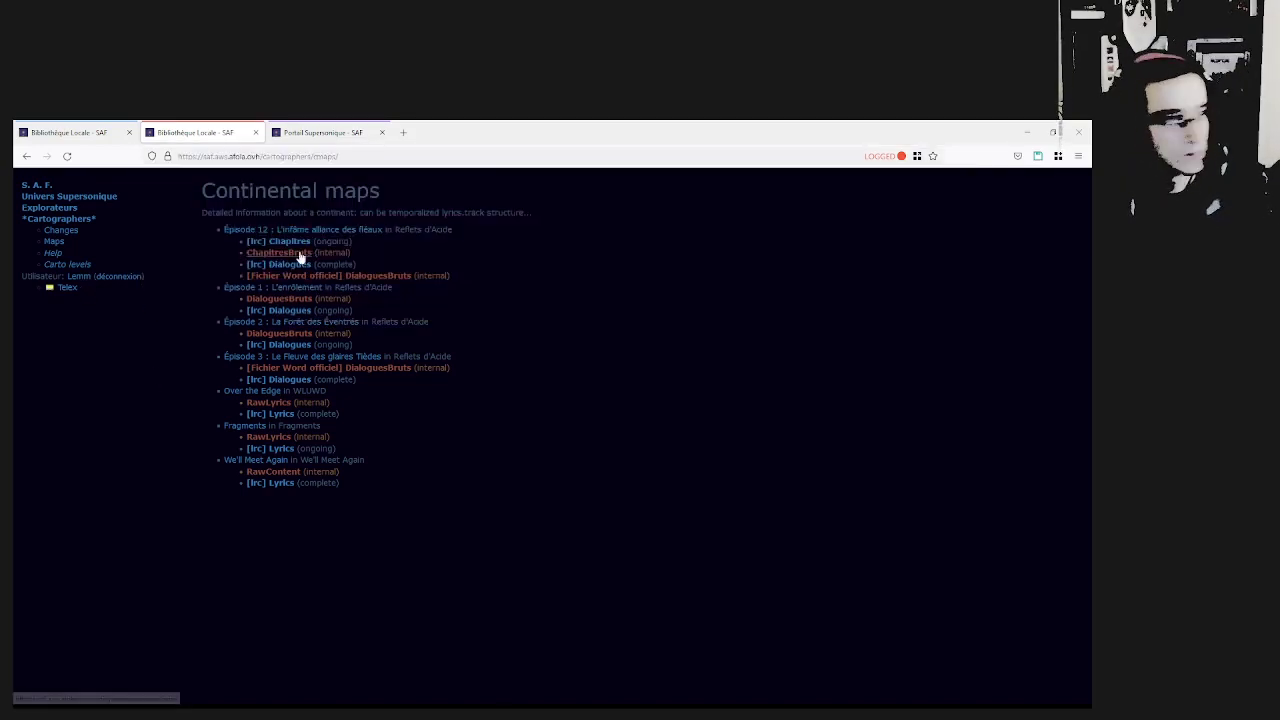
click(83, 134)
Load the cartographers/maps/ Continental maps page in the logged-out tab.
click(349, 157)
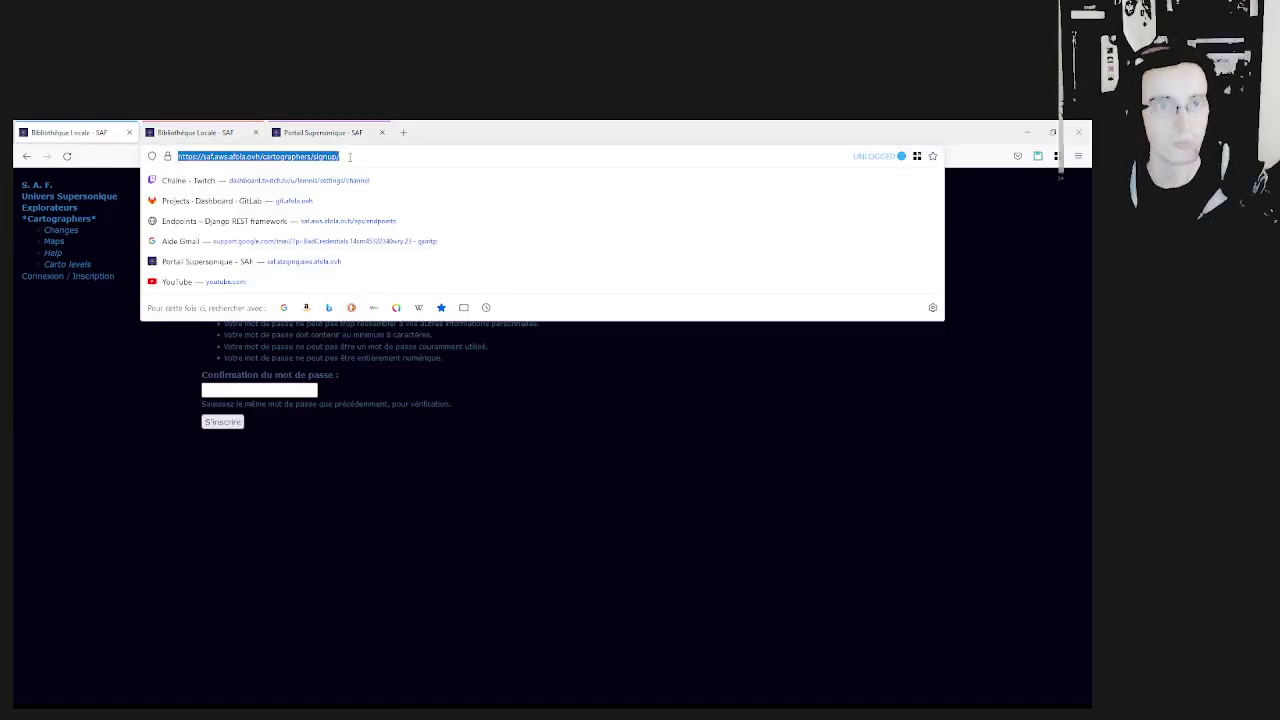
key(ctrl+v)
key(Return)
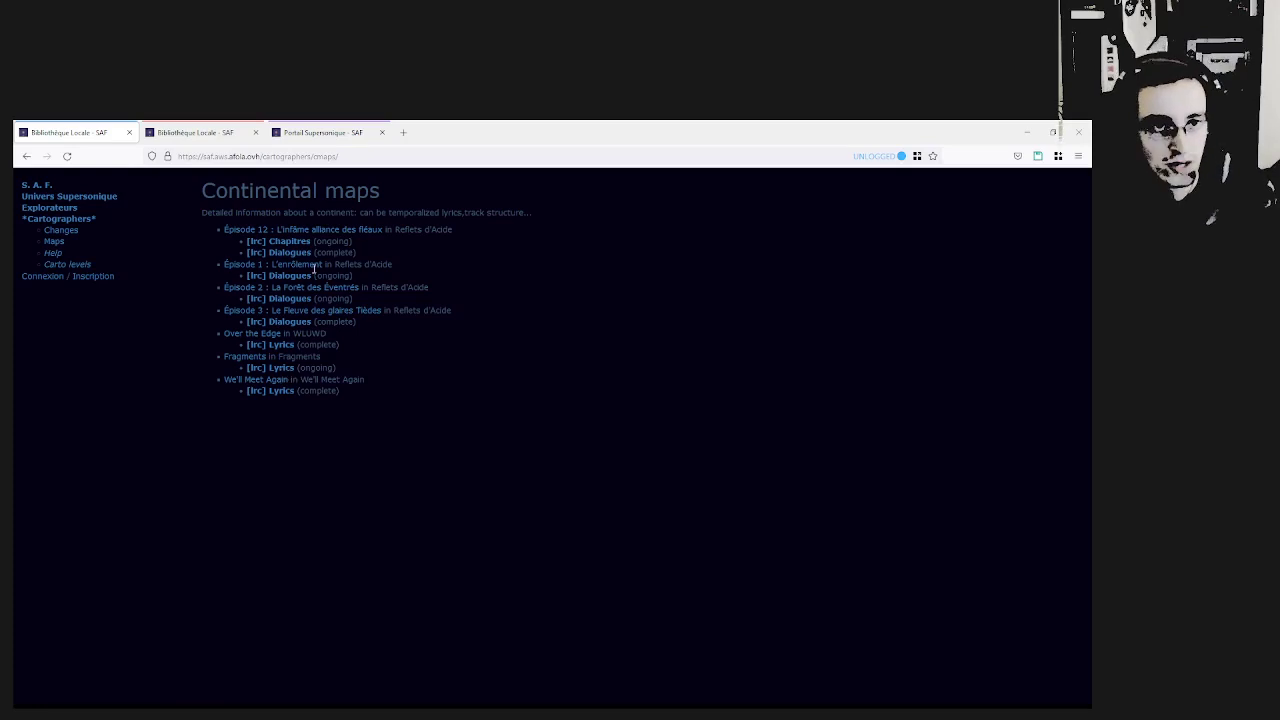
Inspect the Épisode 12 entries and Dialogues status, then open its Chapitres map.
double_click(441, 230)
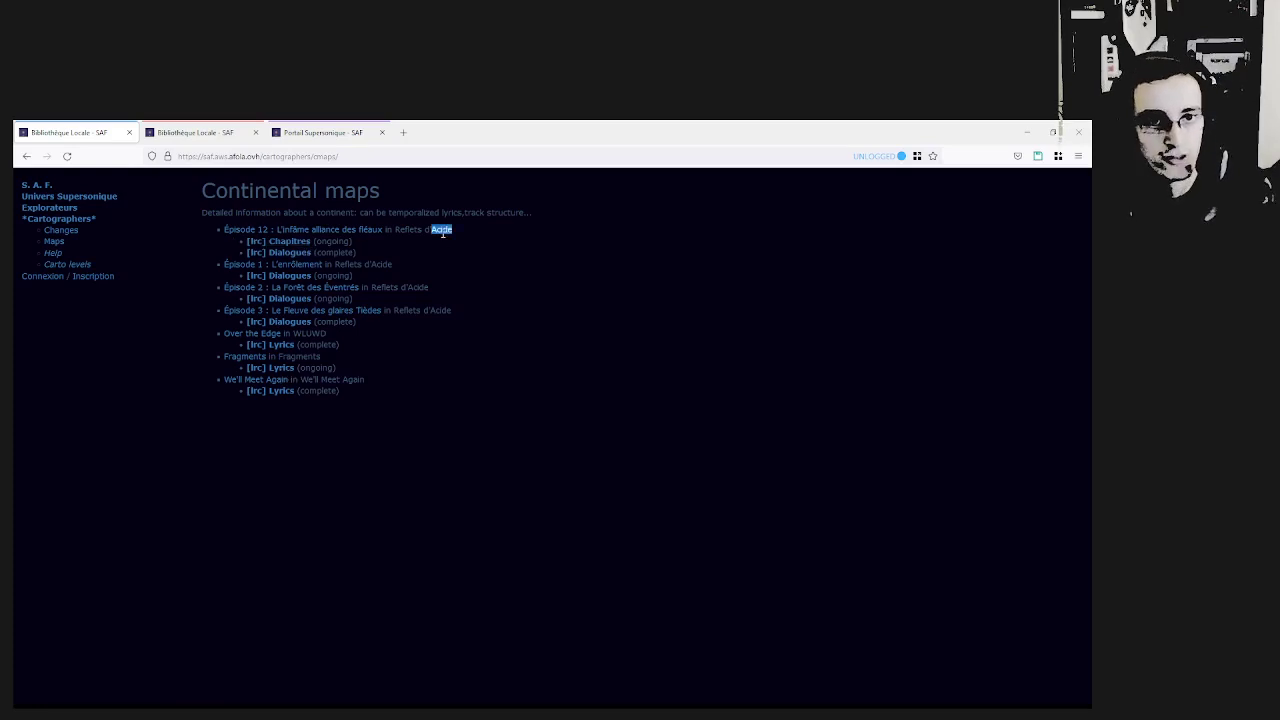
triple_click(441, 230)
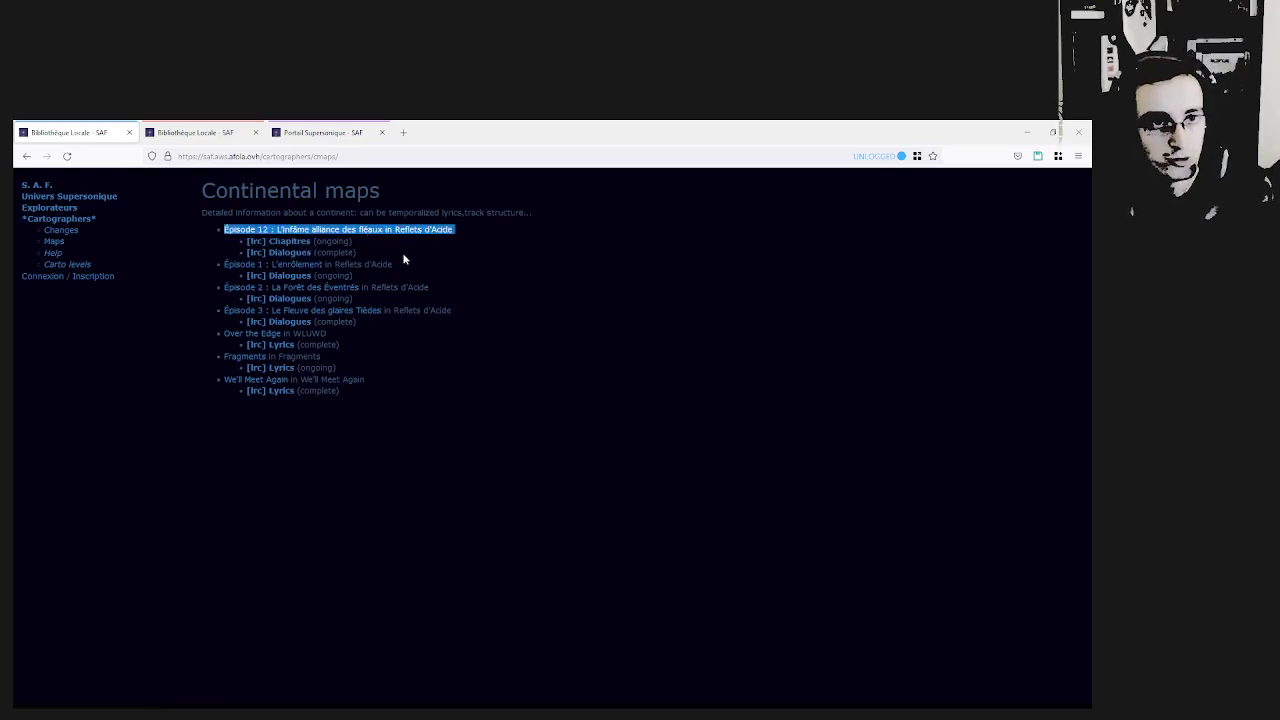
click(404, 259)
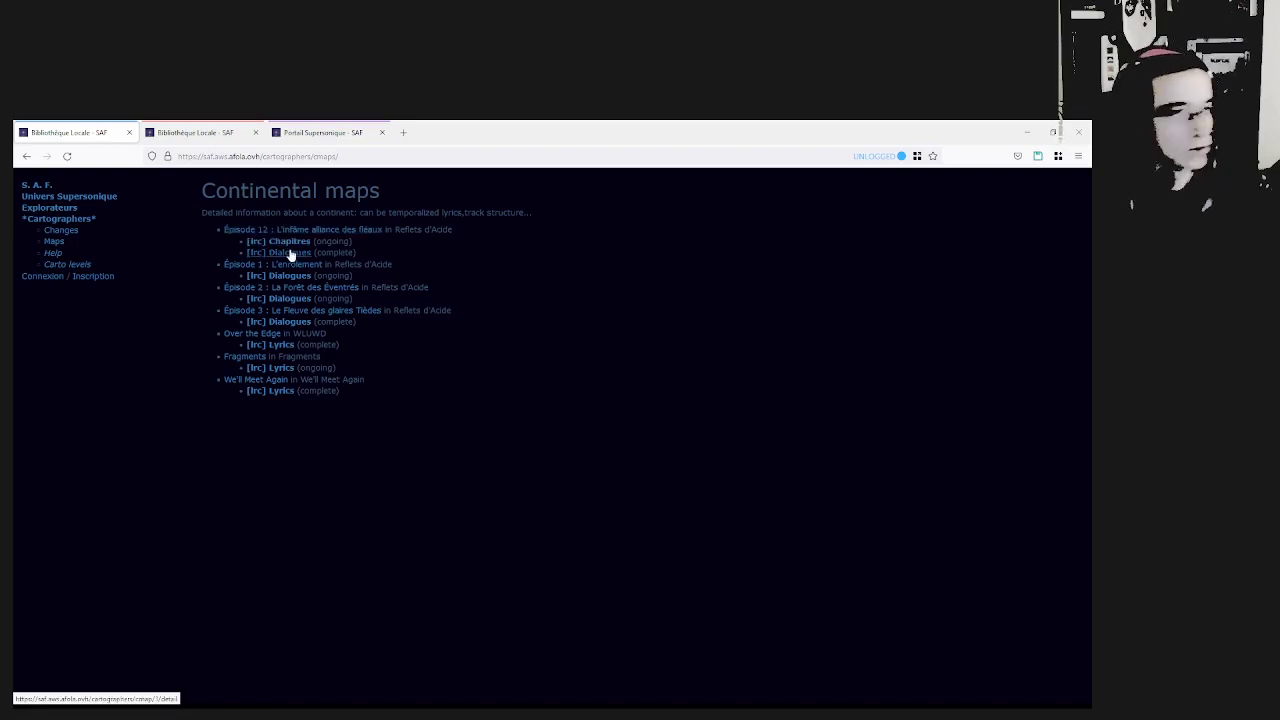
double_click(332, 252)
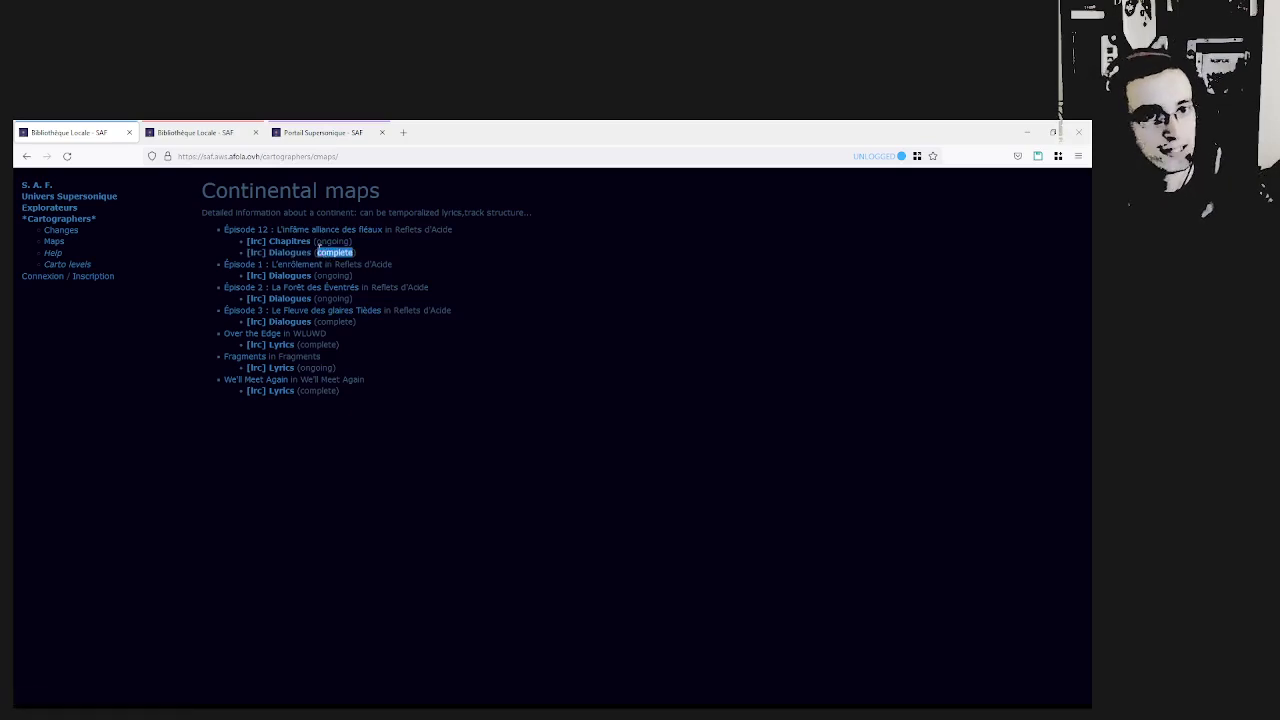
click(300, 243)
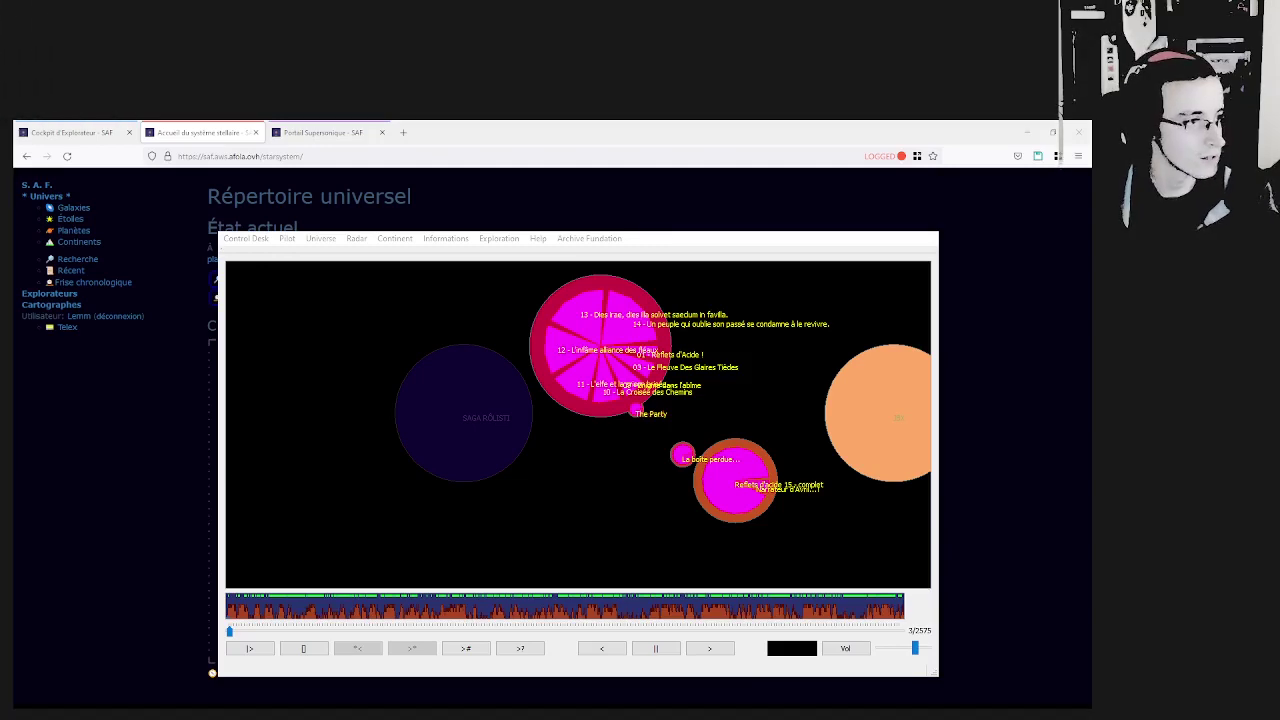
Move the cockpit player beside the map, lower its volume, then play and pause at 238/2575.
drag(580, 234, 881, 253)
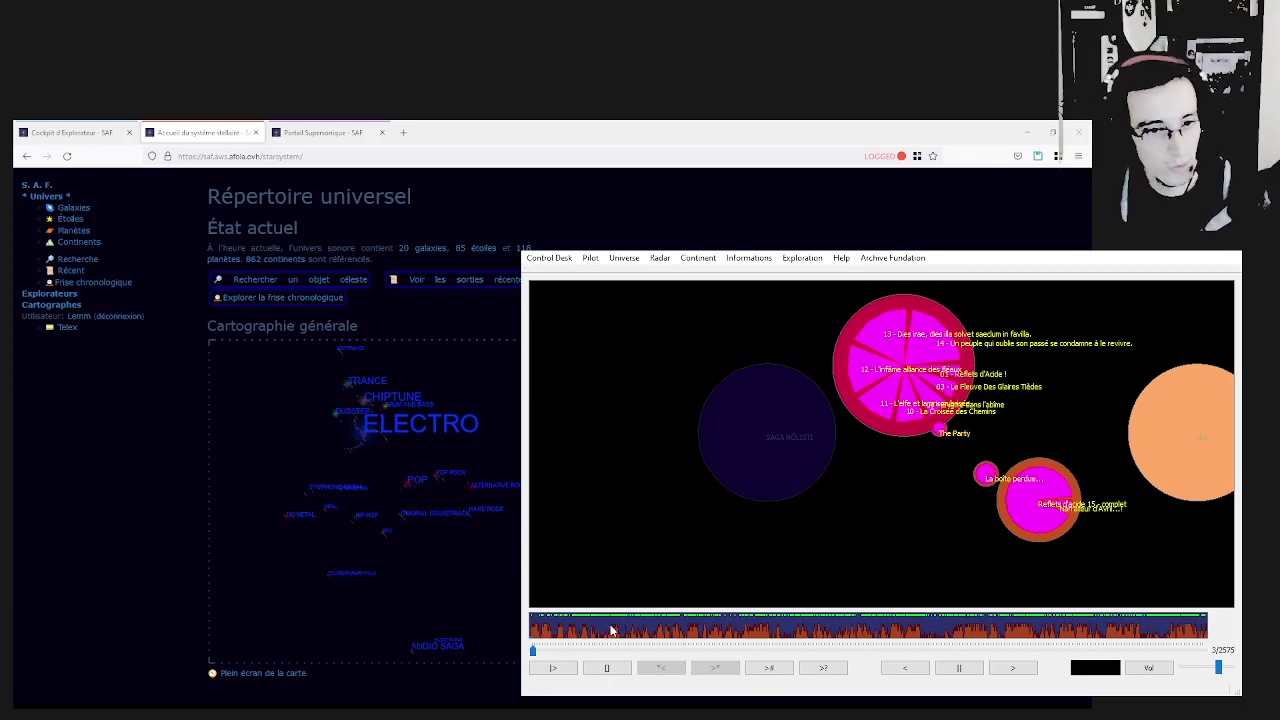
drag(532, 654, 592, 648)
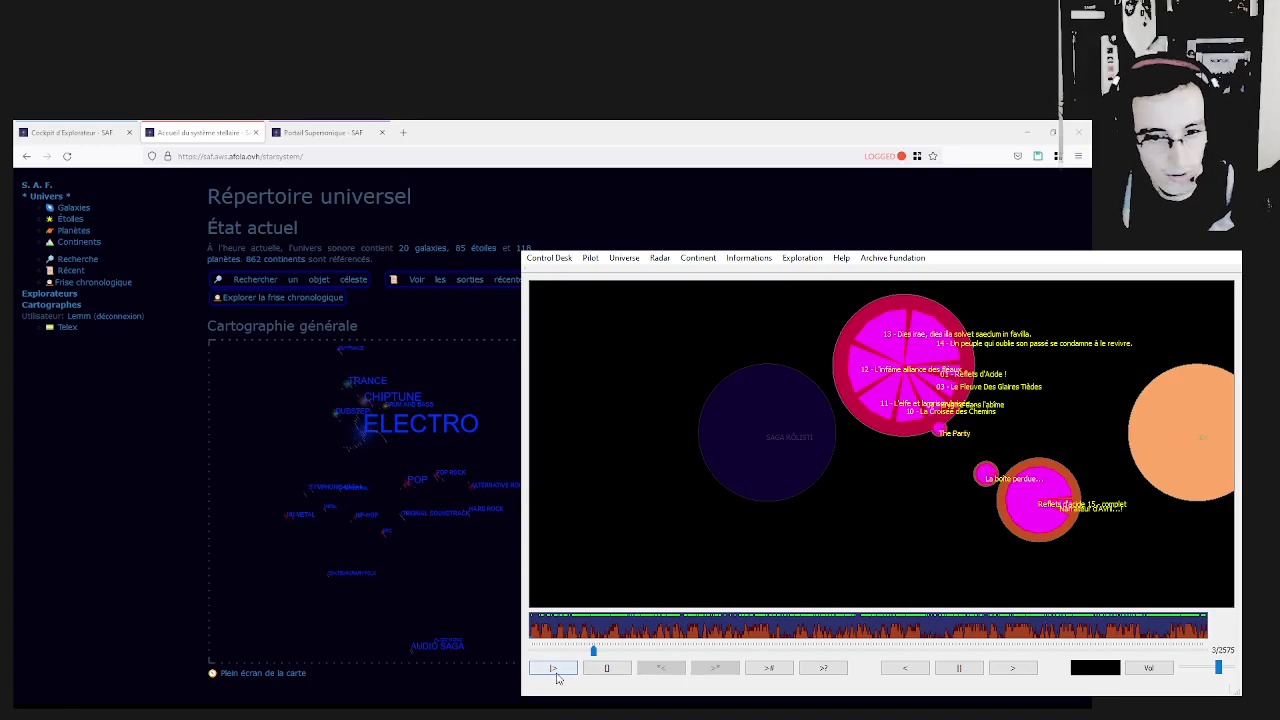
drag(1218, 668, 1181, 668)
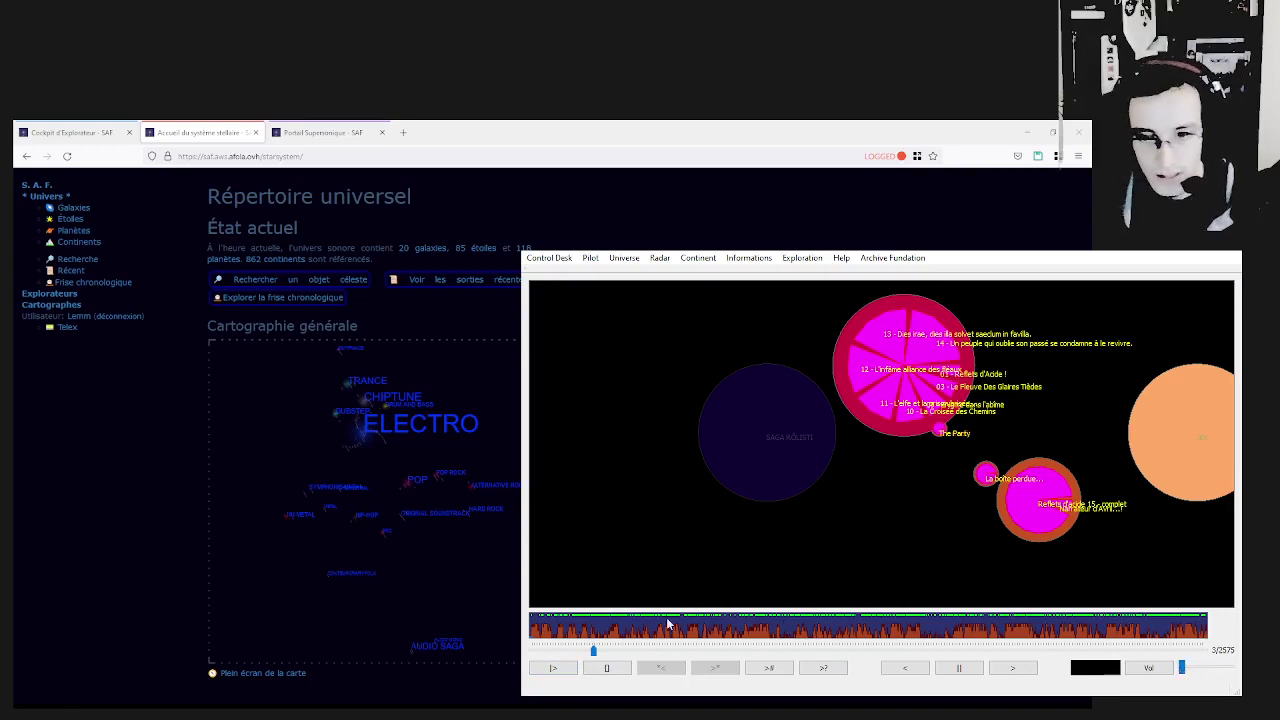
click(553, 667)
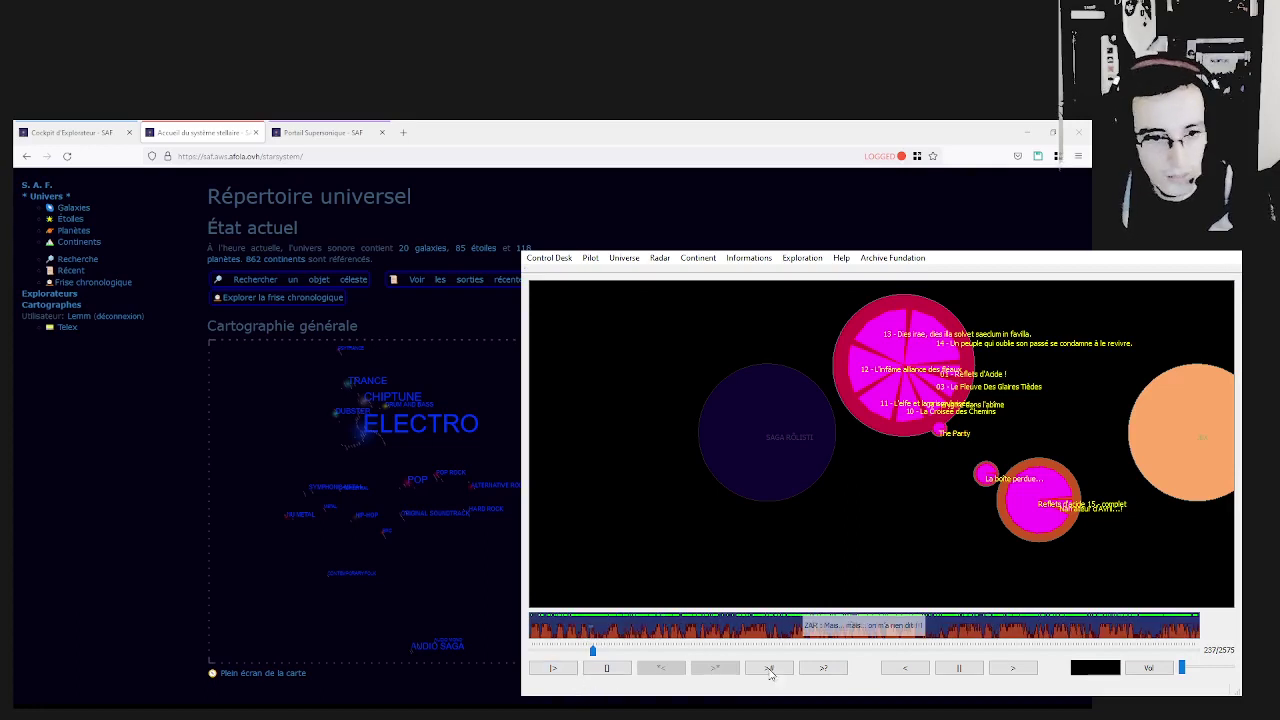
click(975, 668)
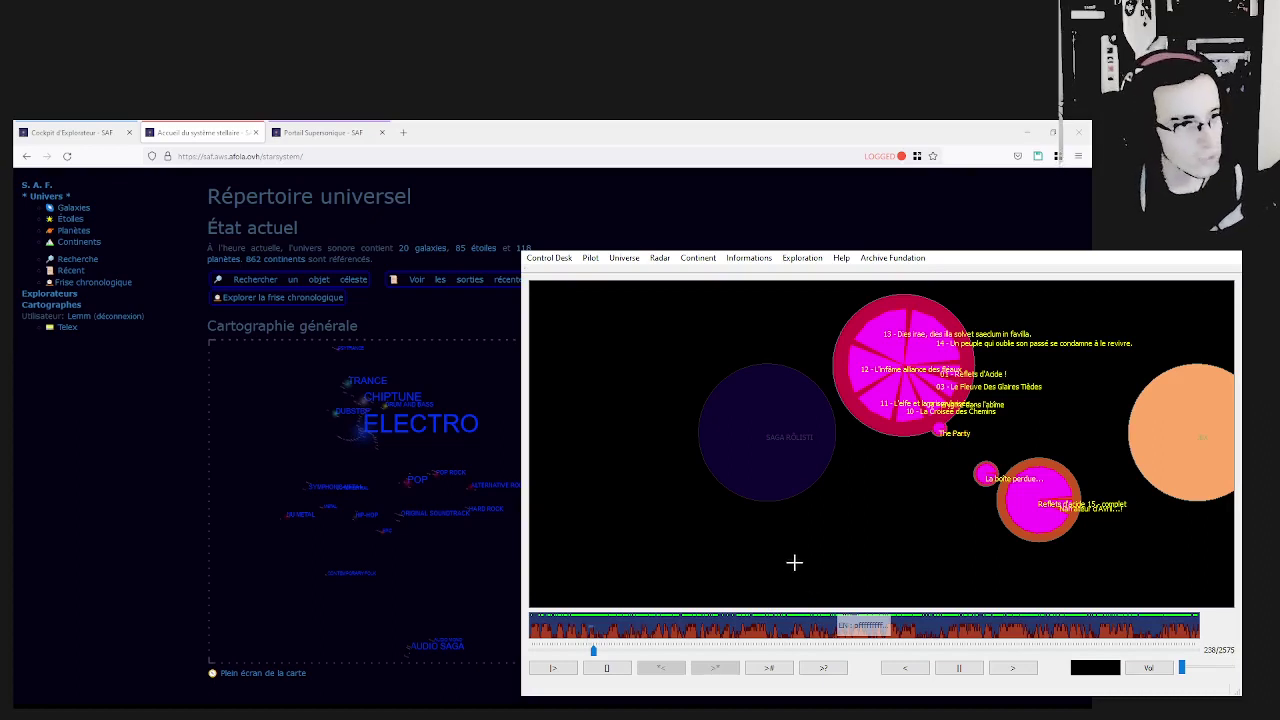
click(590, 258)
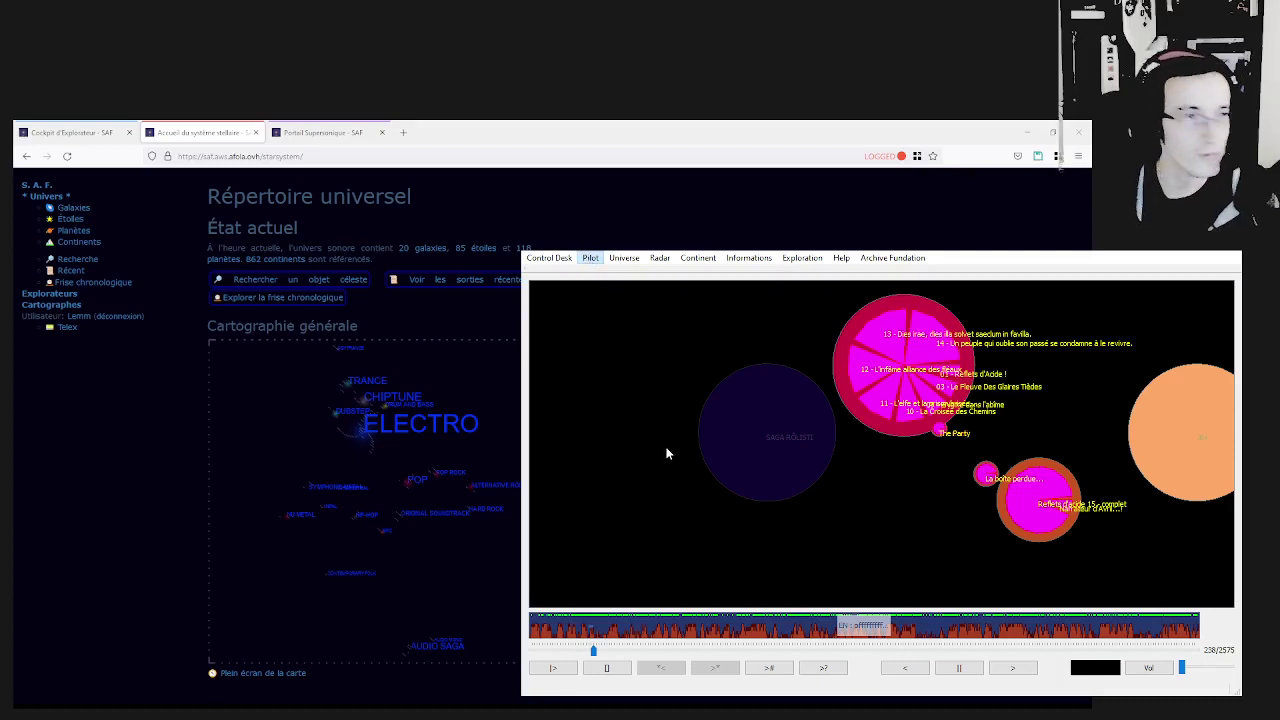
click(678, 500)
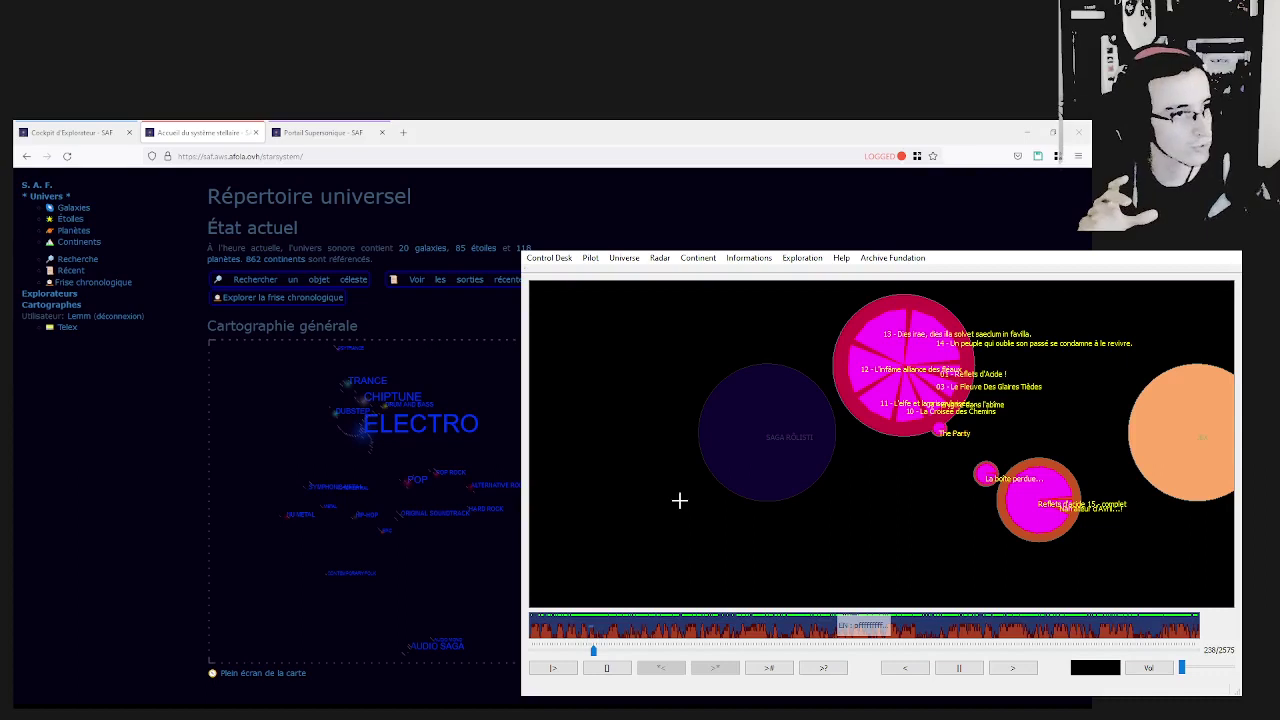
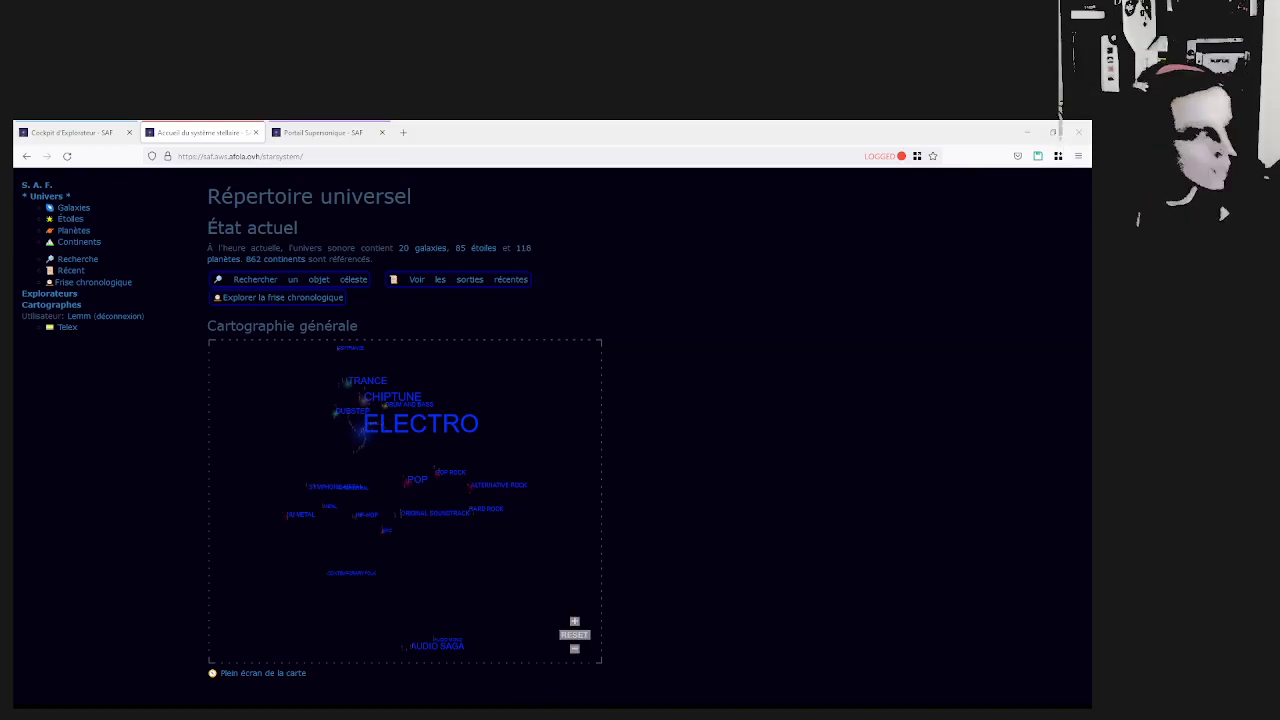
Close the visualiser to reveal the Répertoire universel page and its genre map.
key(Escape)
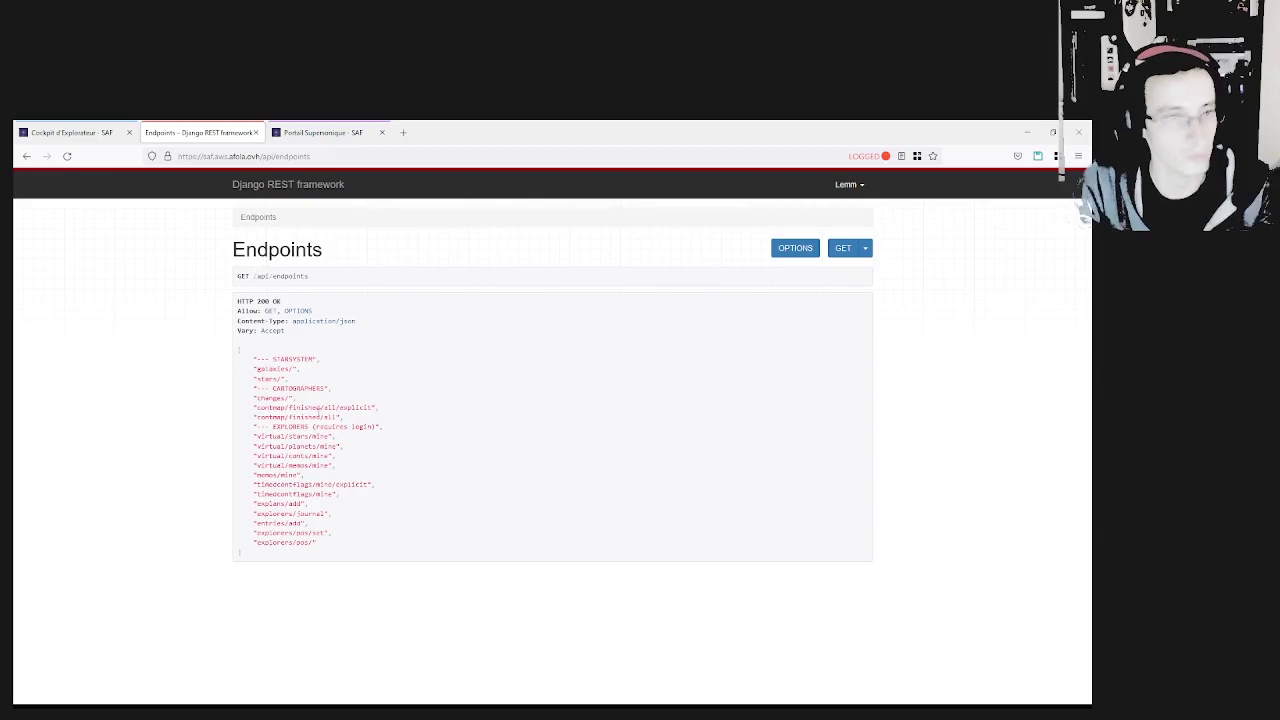
scroll(303, 465, up, 4)
scroll(303, 465, down, 3)
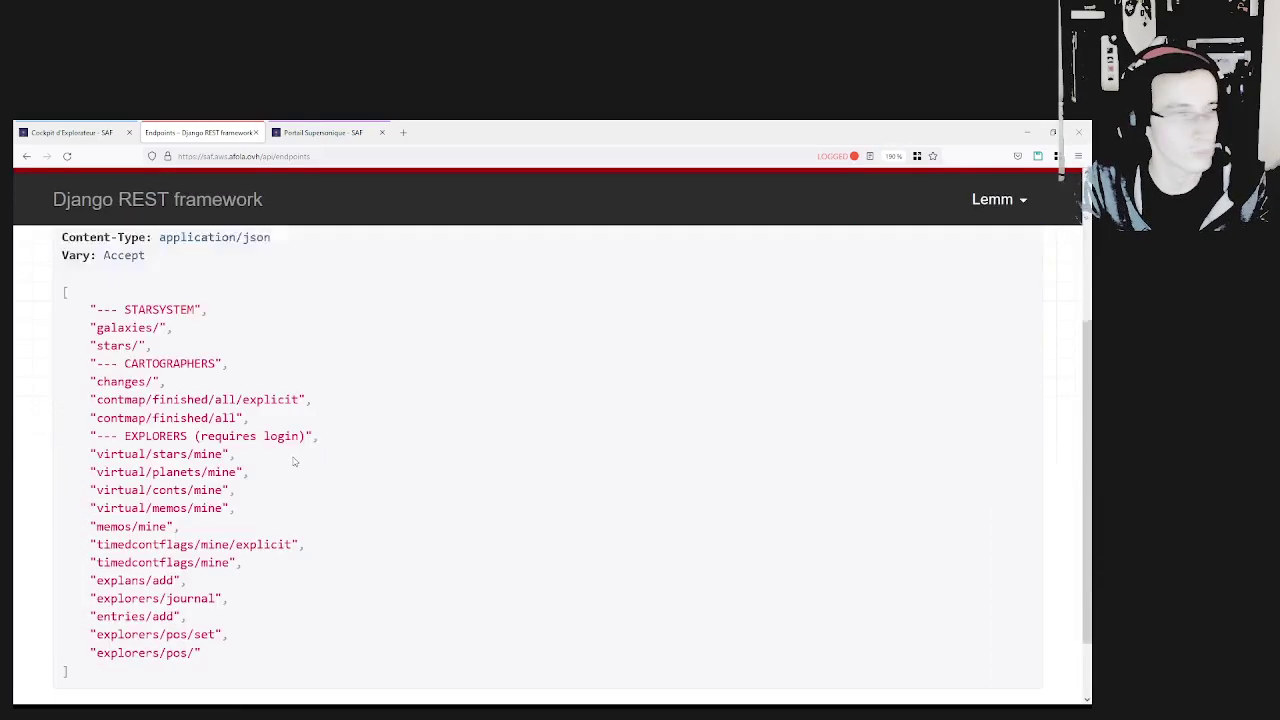
scroll(177, 430, up, 1)
scroll(177, 430, up, 2)
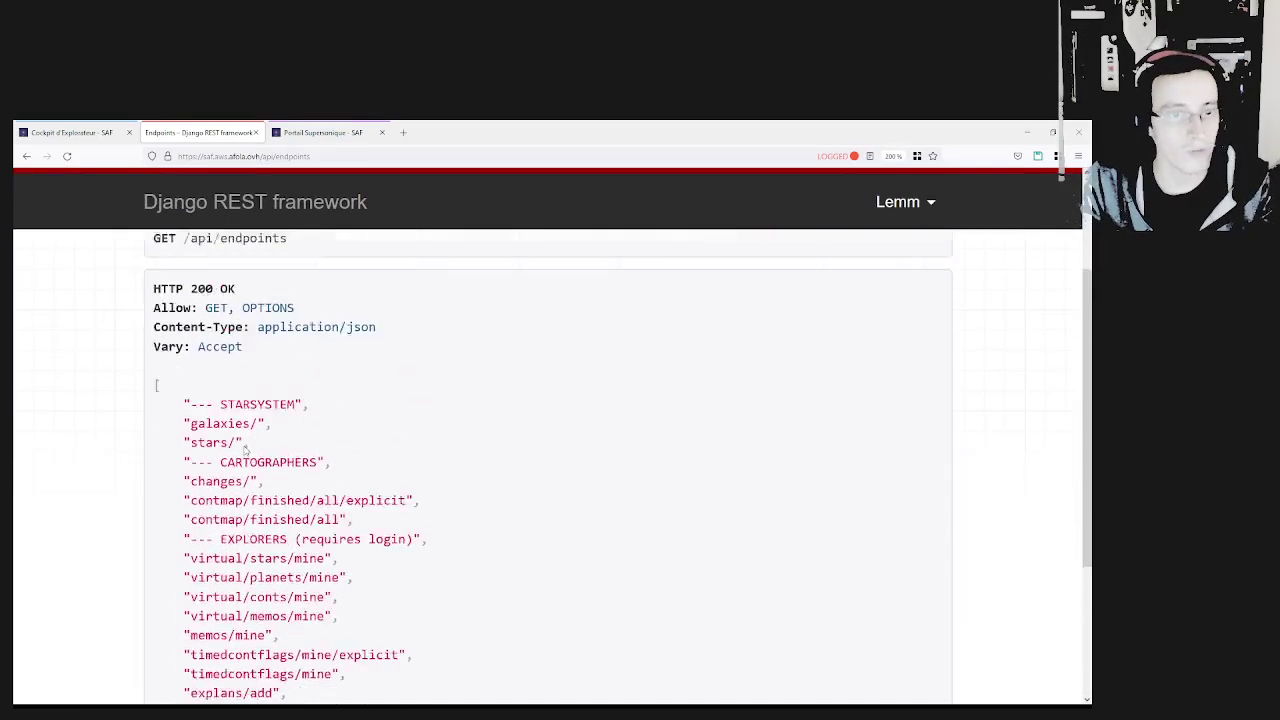
scroll(177, 430, down, 2)
double_click(268, 238)
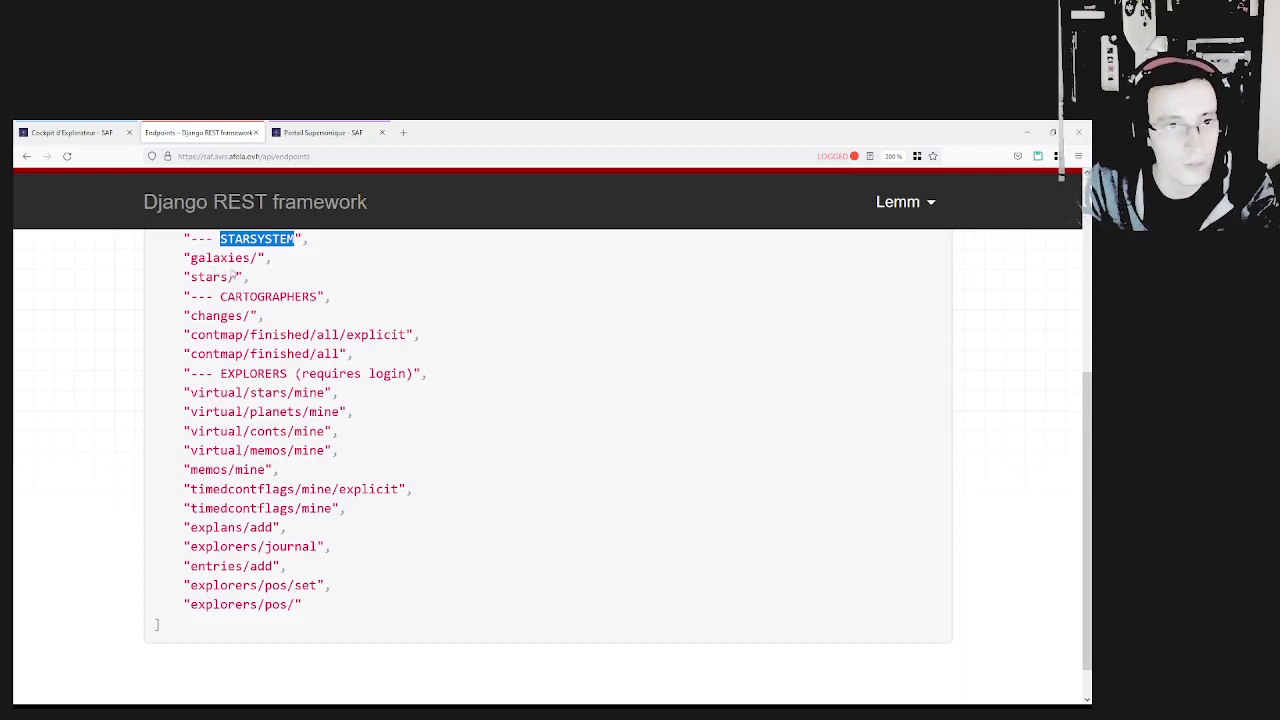
double_click(229, 315)
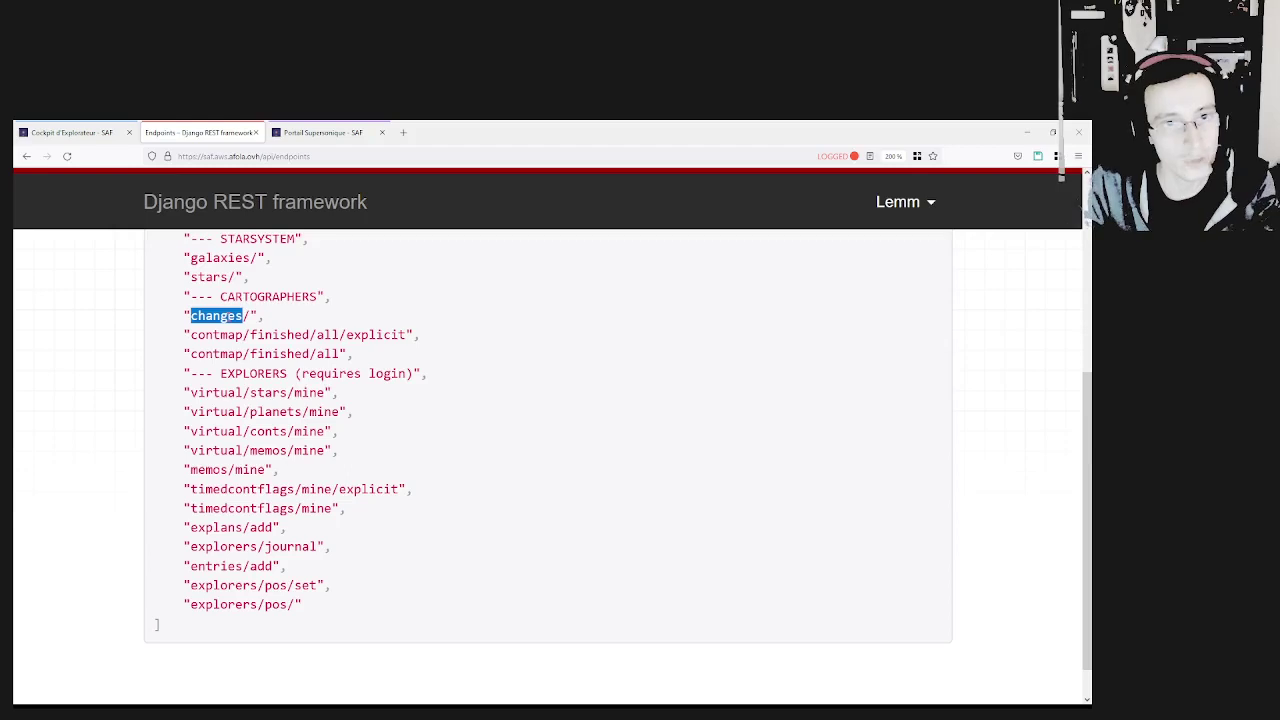
drag(189, 335, 408, 335)
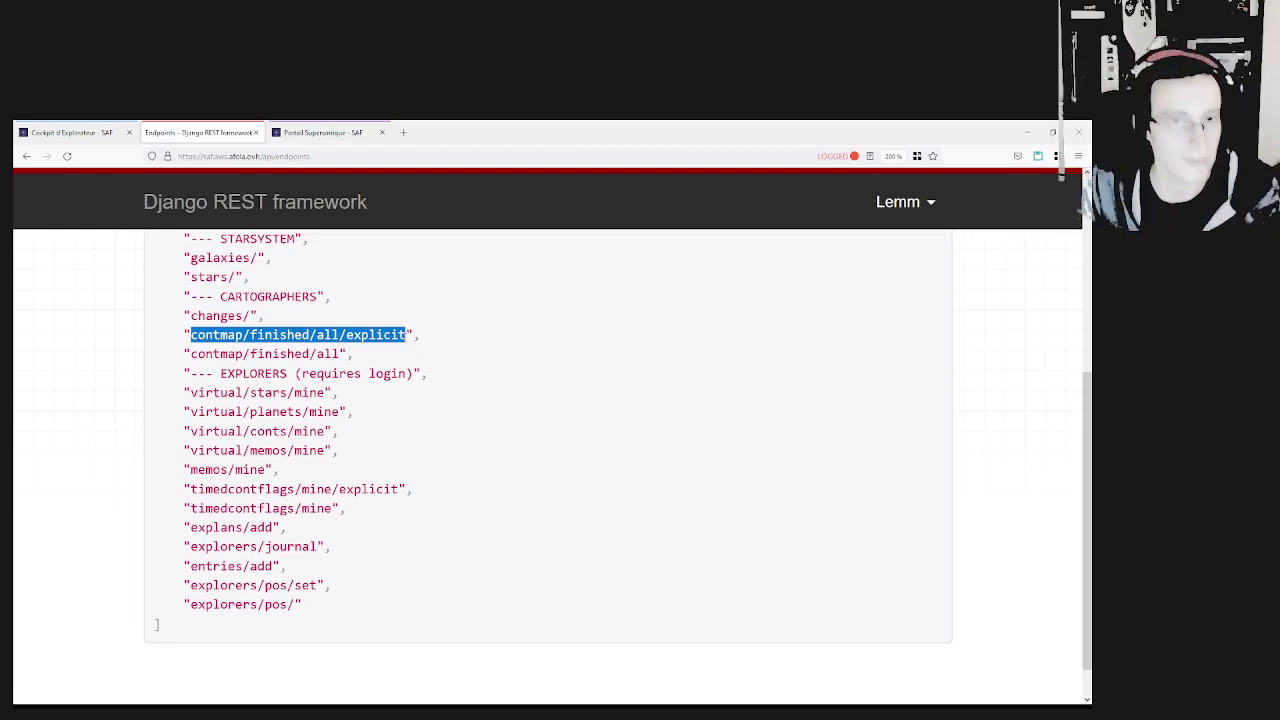
click(356, 341)
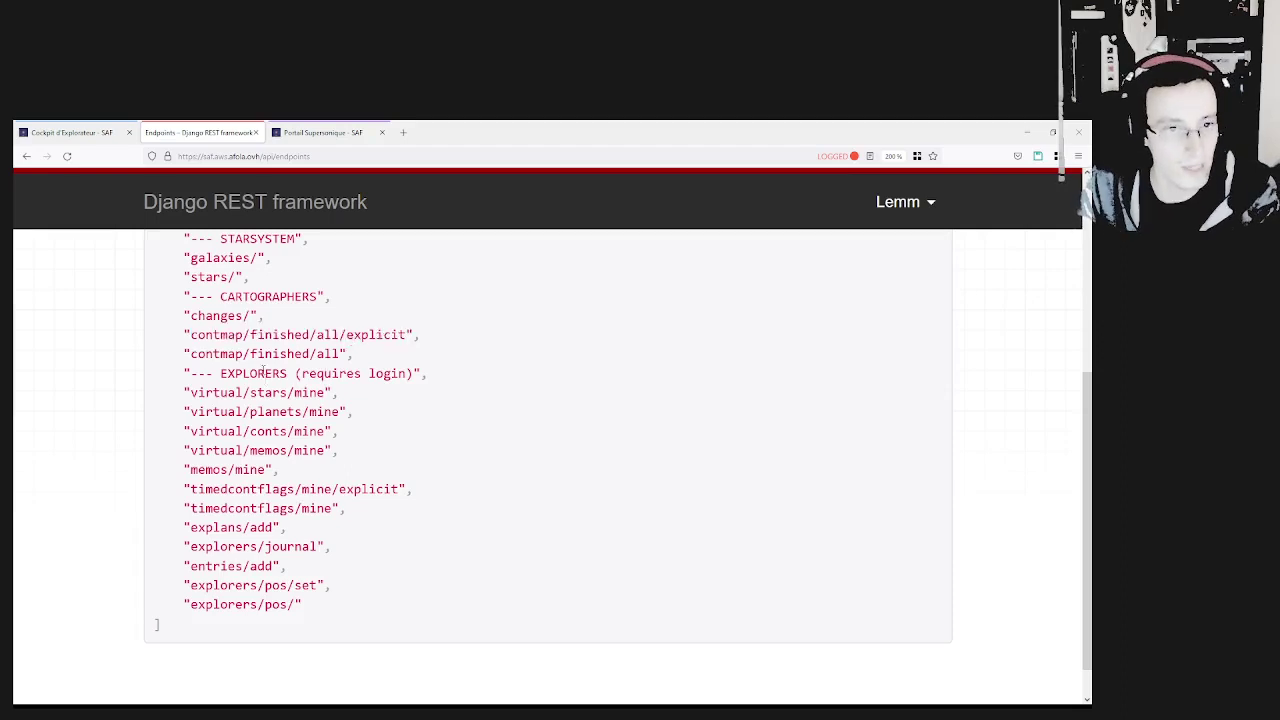
double_click(264, 375)
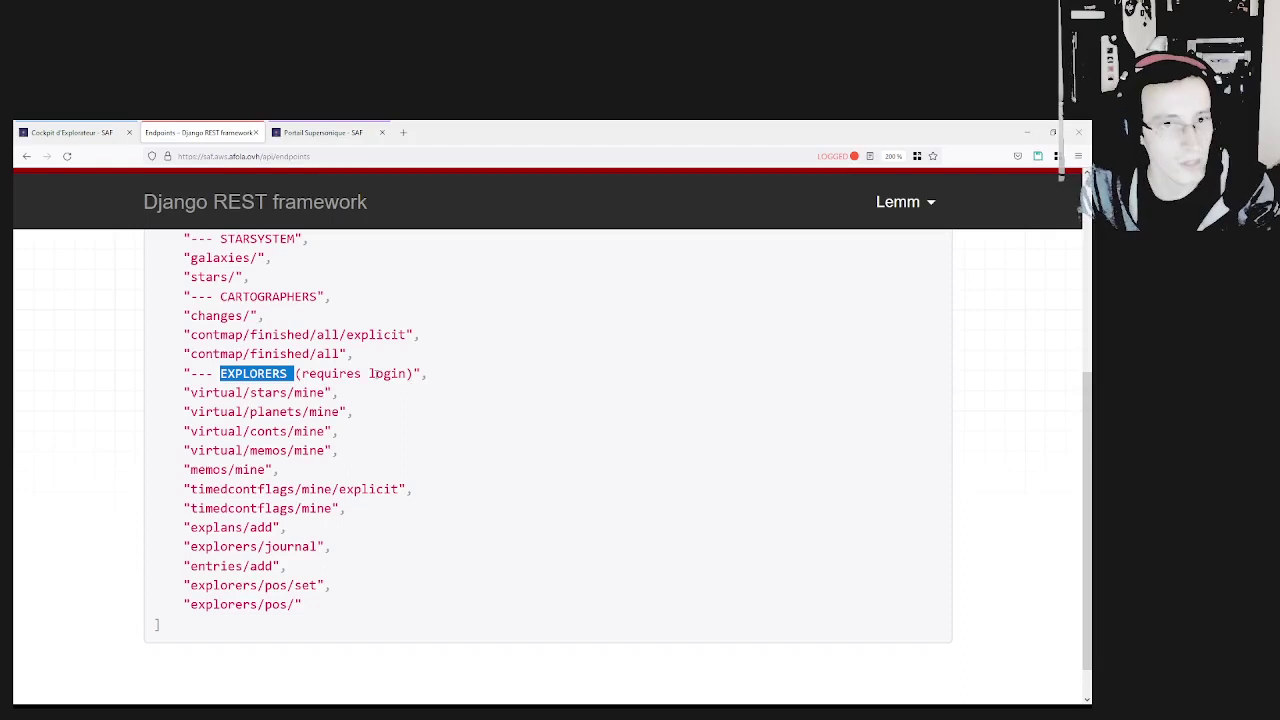
double_click(387, 374)
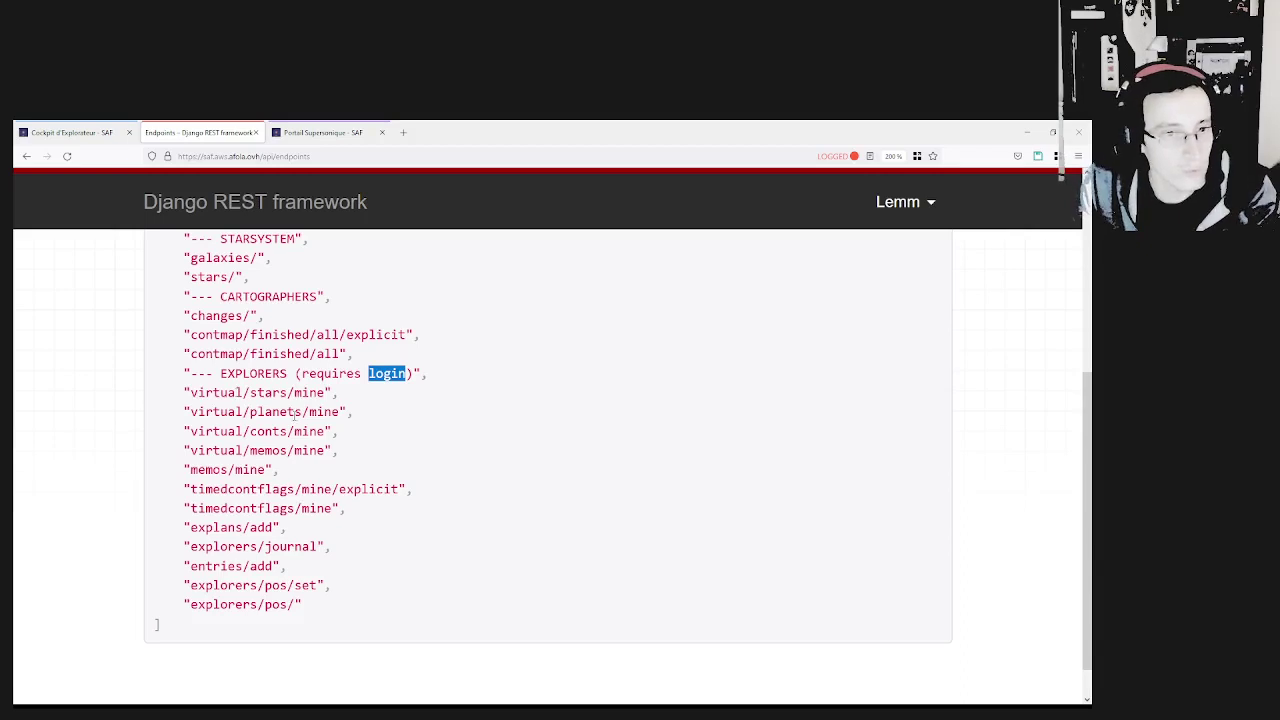
double_click(268, 450)
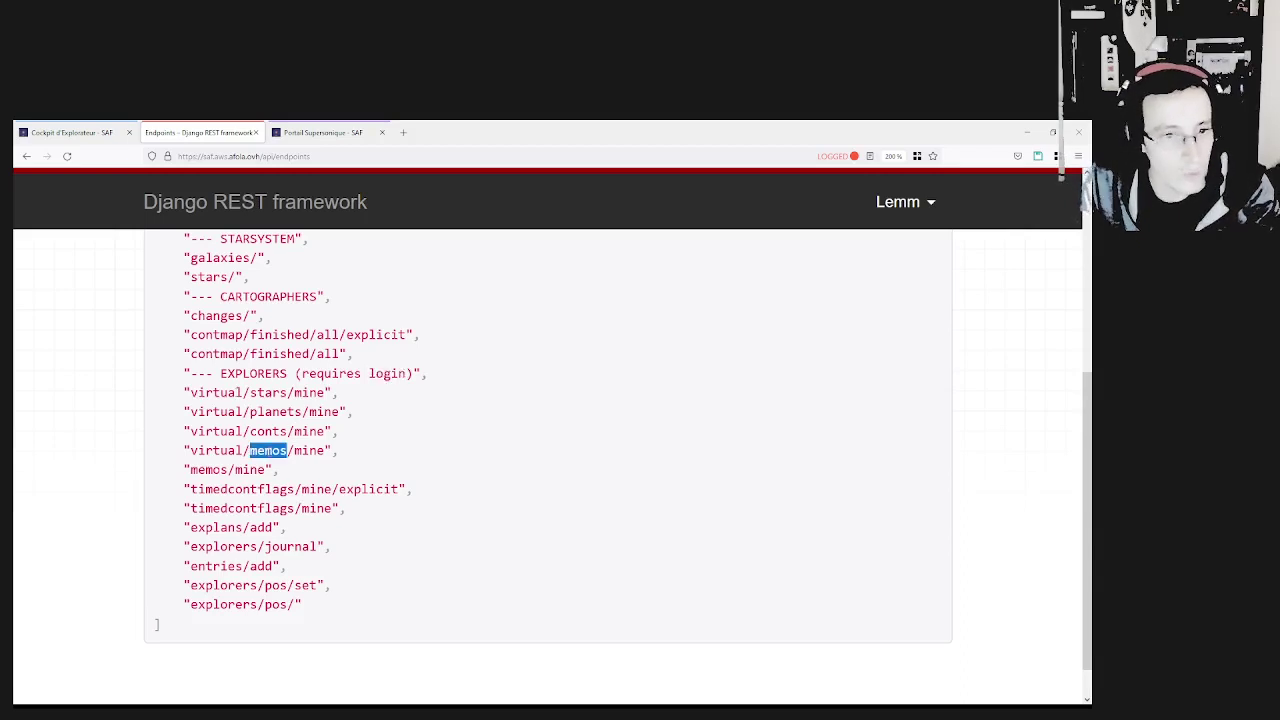
drag(258, 489, 295, 489)
click(297, 489)
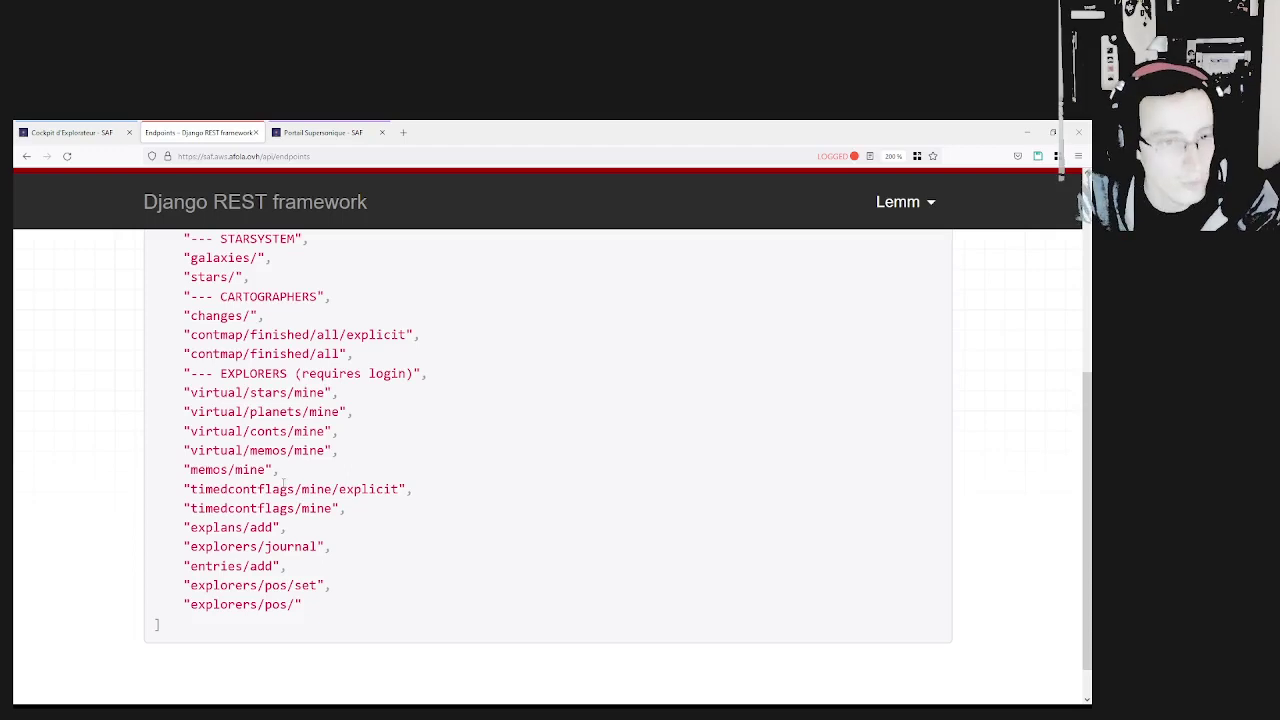
double_click(290, 546)
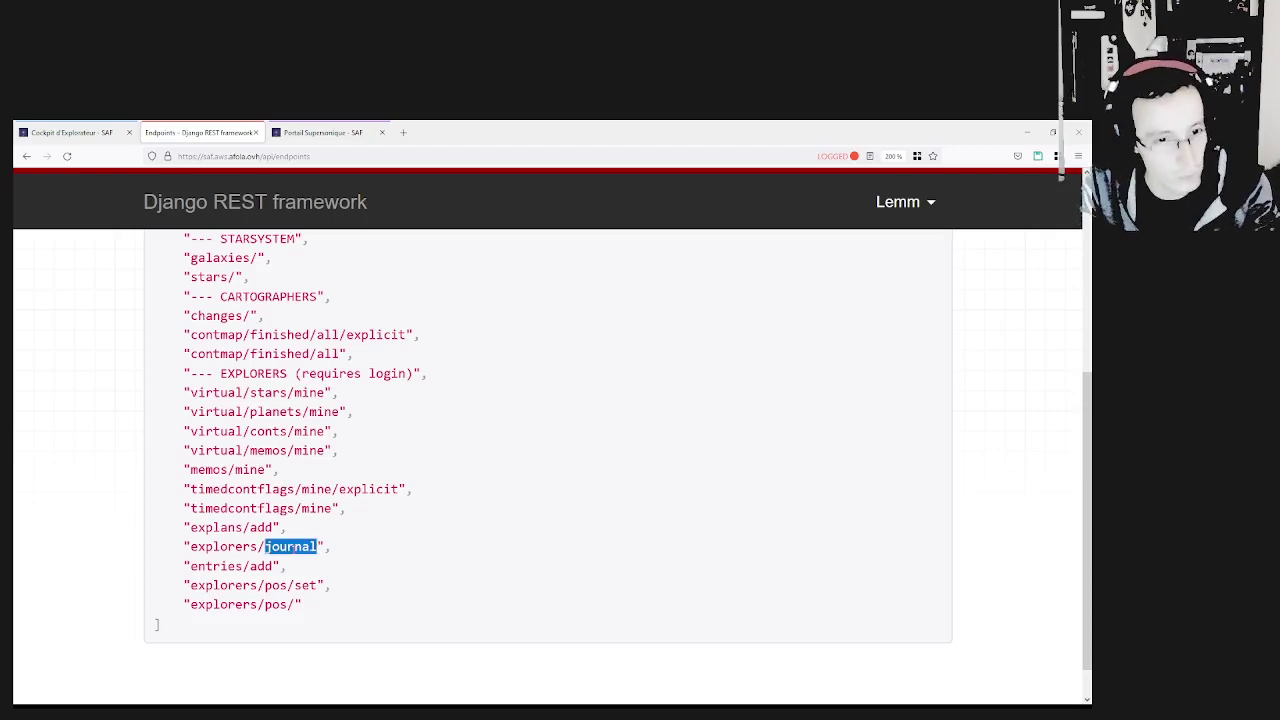
triple_click(232, 566)
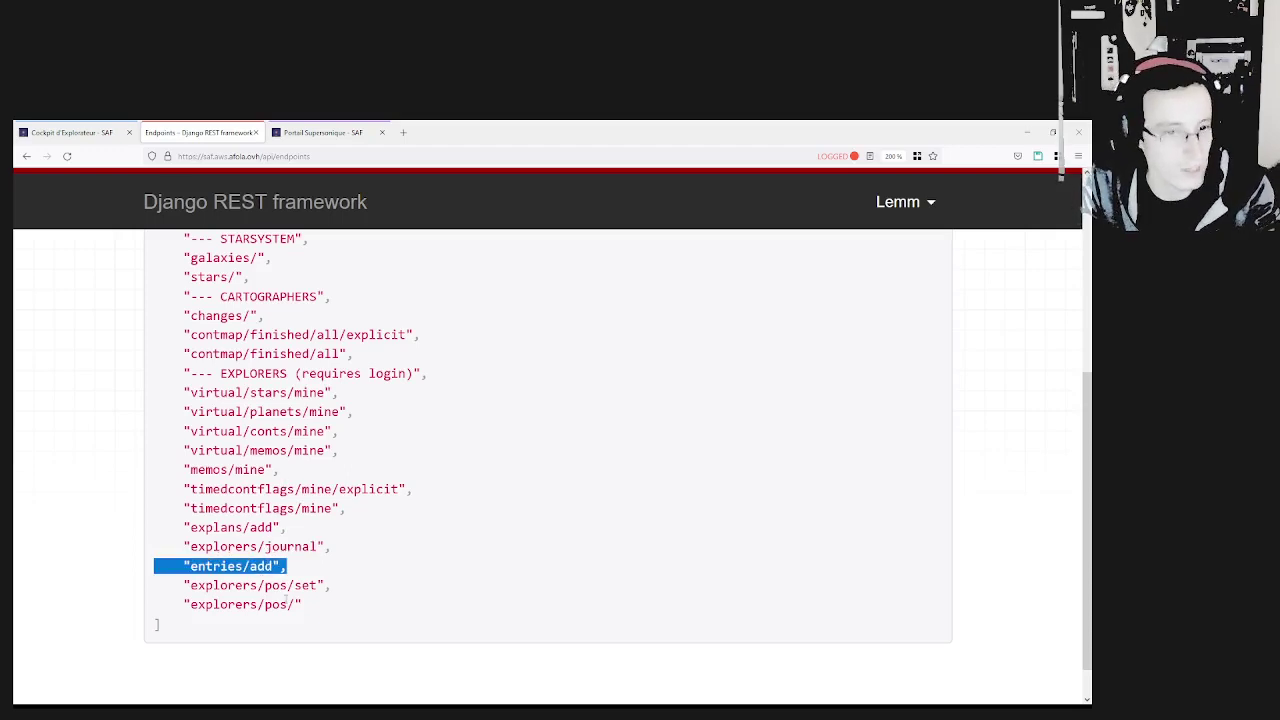
drag(190, 604, 296, 604)
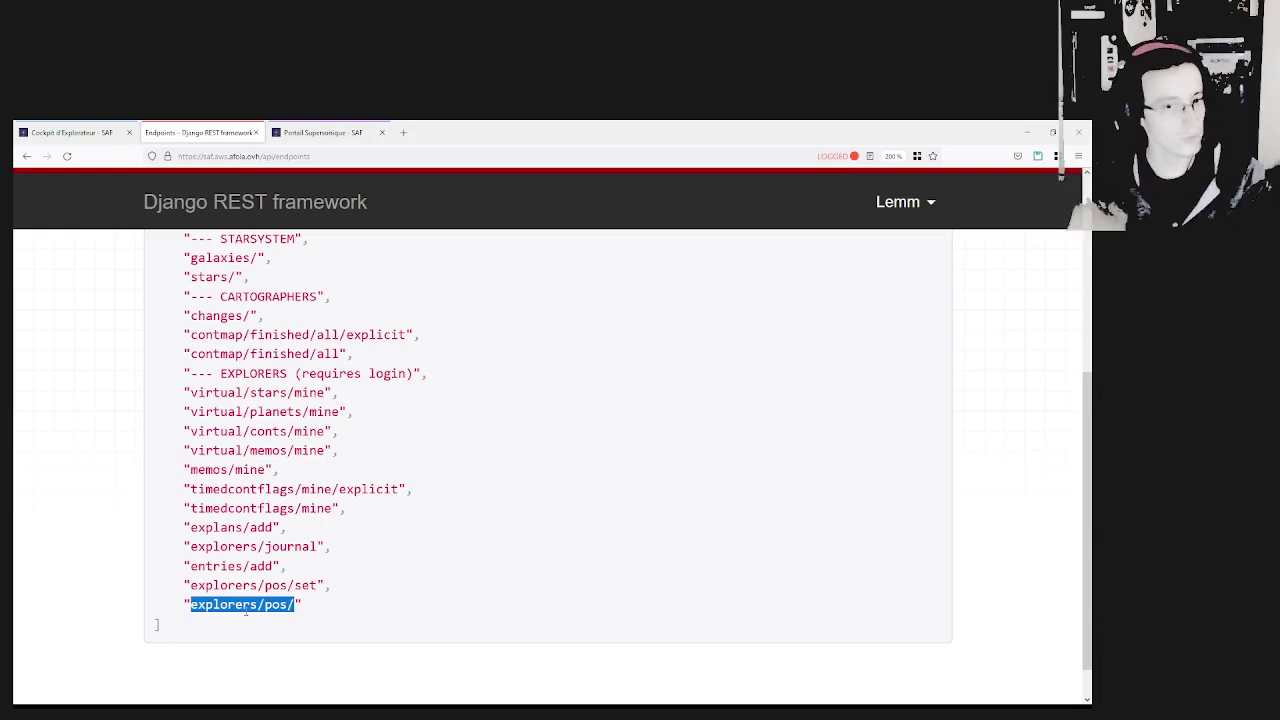
drag(190, 586, 318, 587)
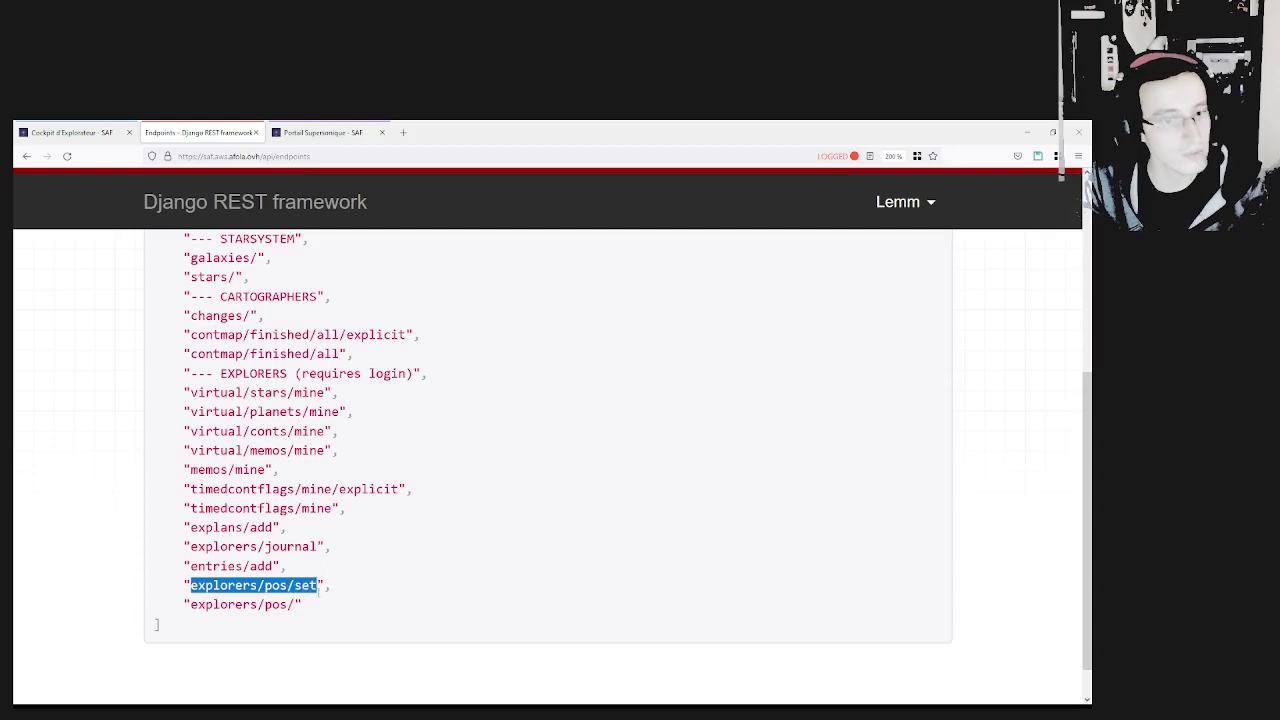
triple_click(193, 603)
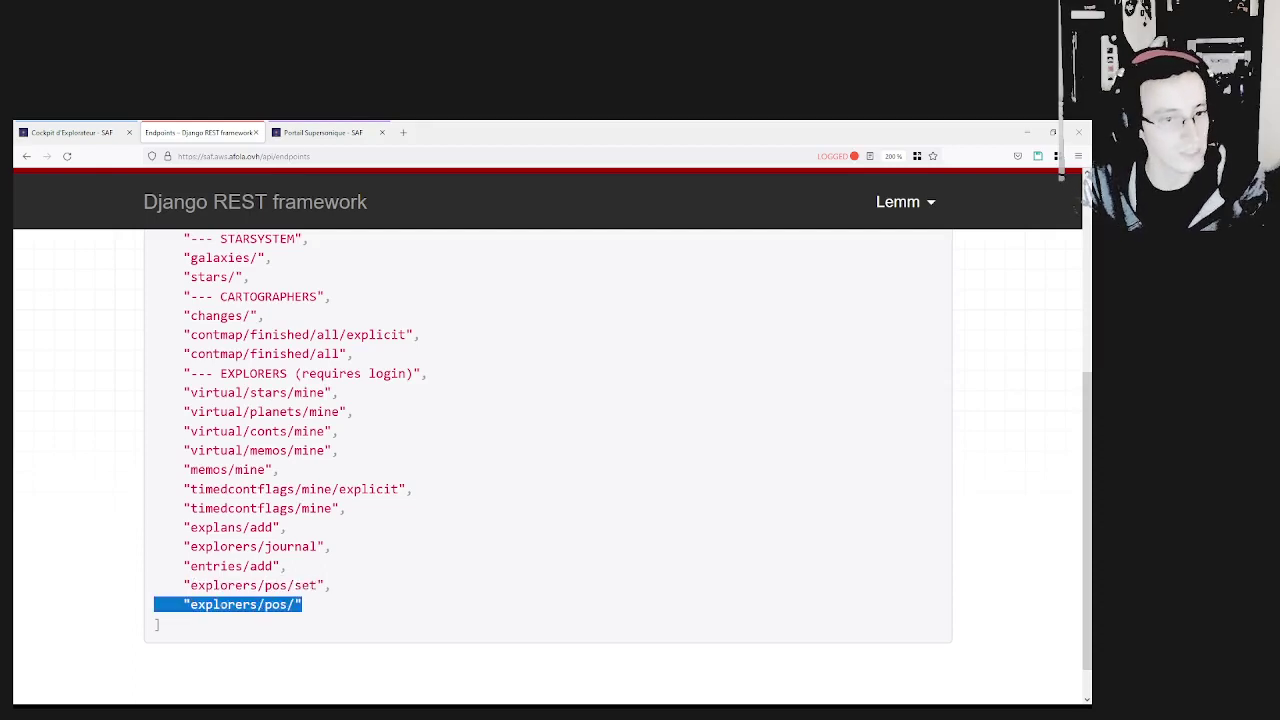
click(273, 606)
drag(296, 604, 190, 604)
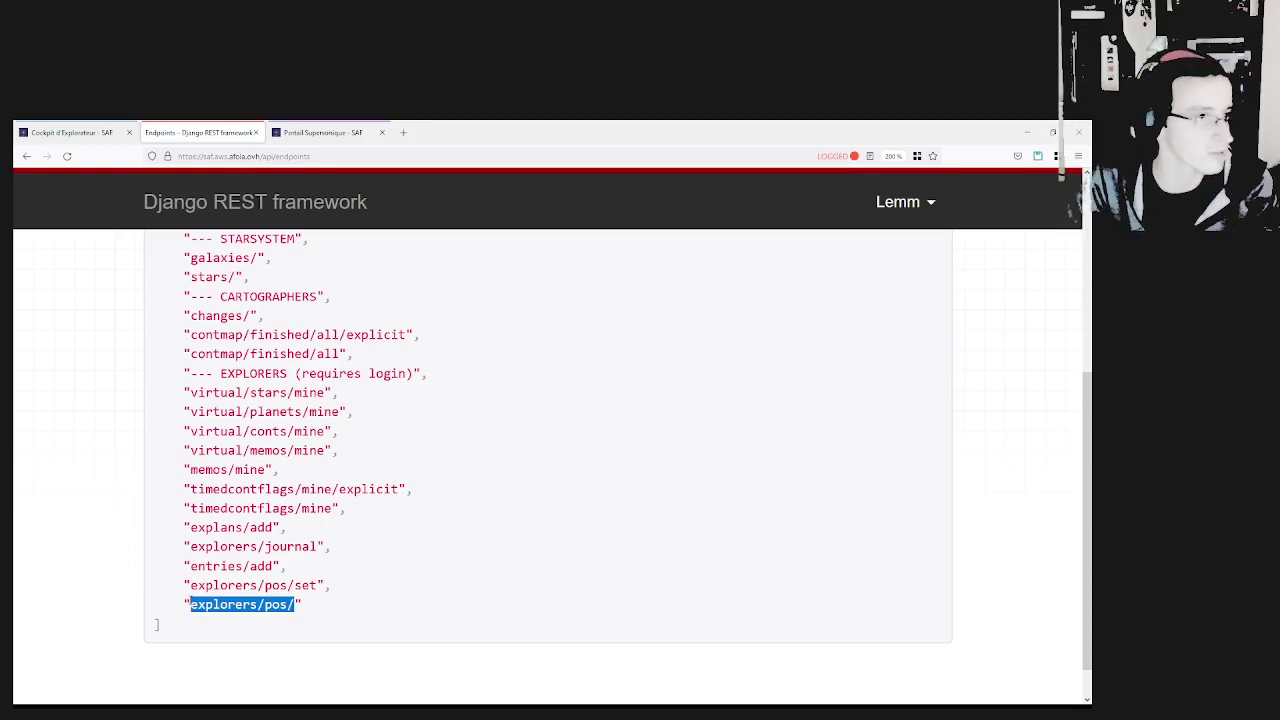
scroll(237, 523, up, 5)
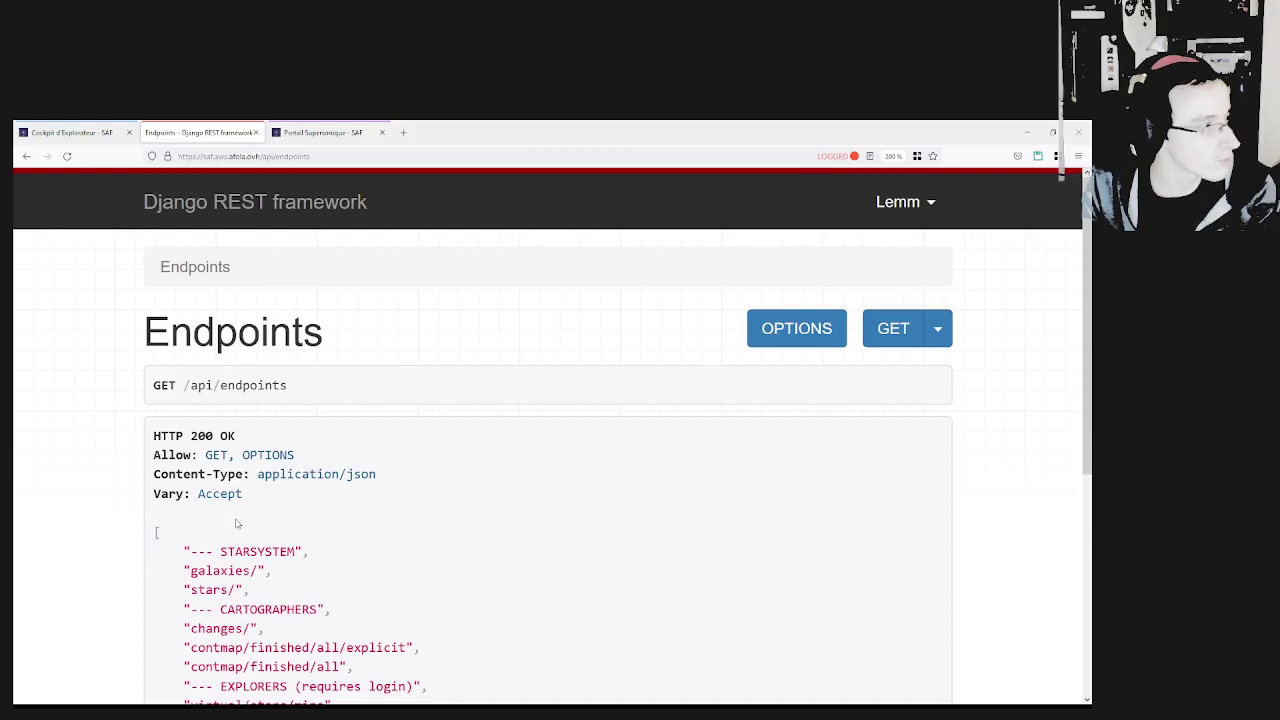
Load the Inscription sign-up form at normal zoom in the Cockpit tab, then return to Endpoints.
click(70, 132)
key(ctrl+0)
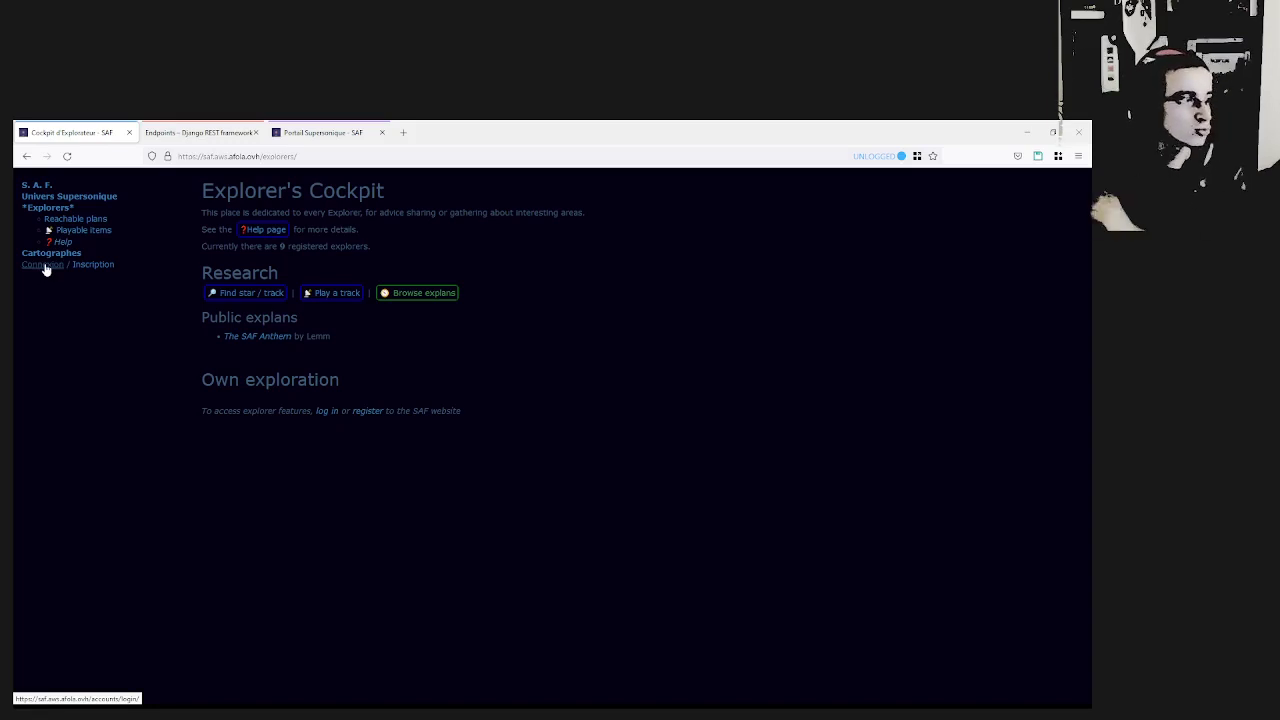
click(88, 267)
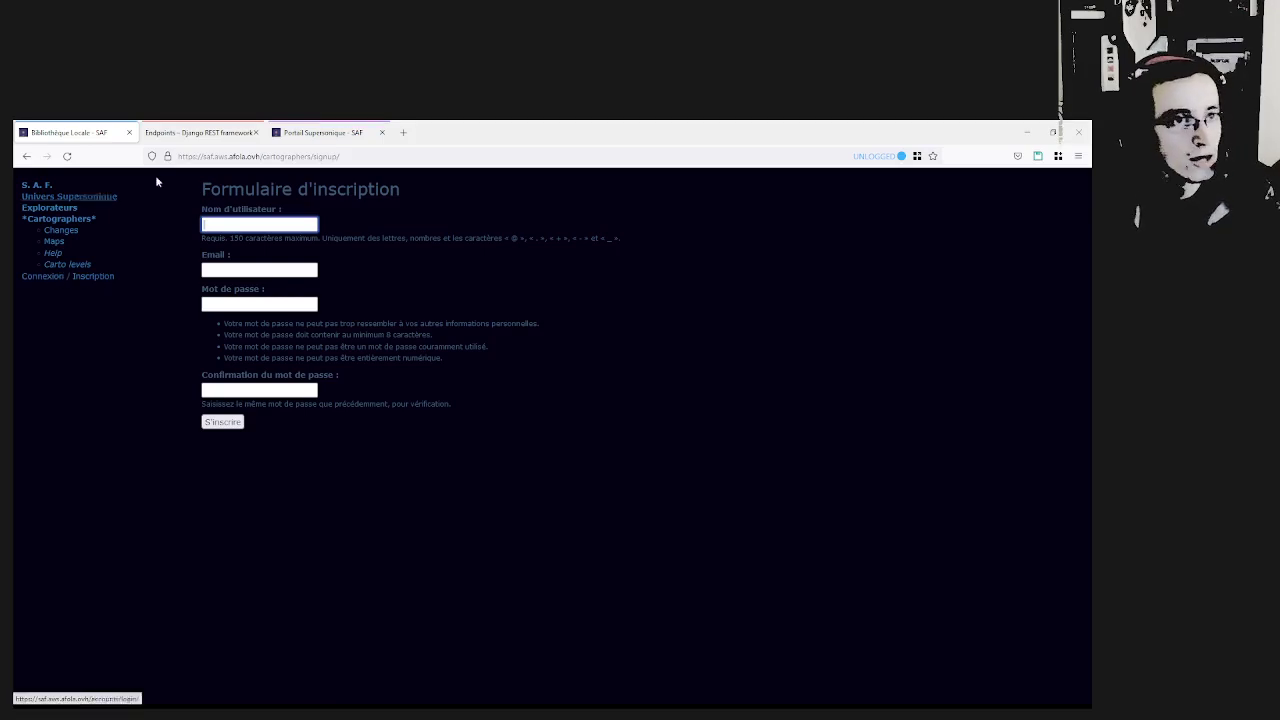
click(189, 133)
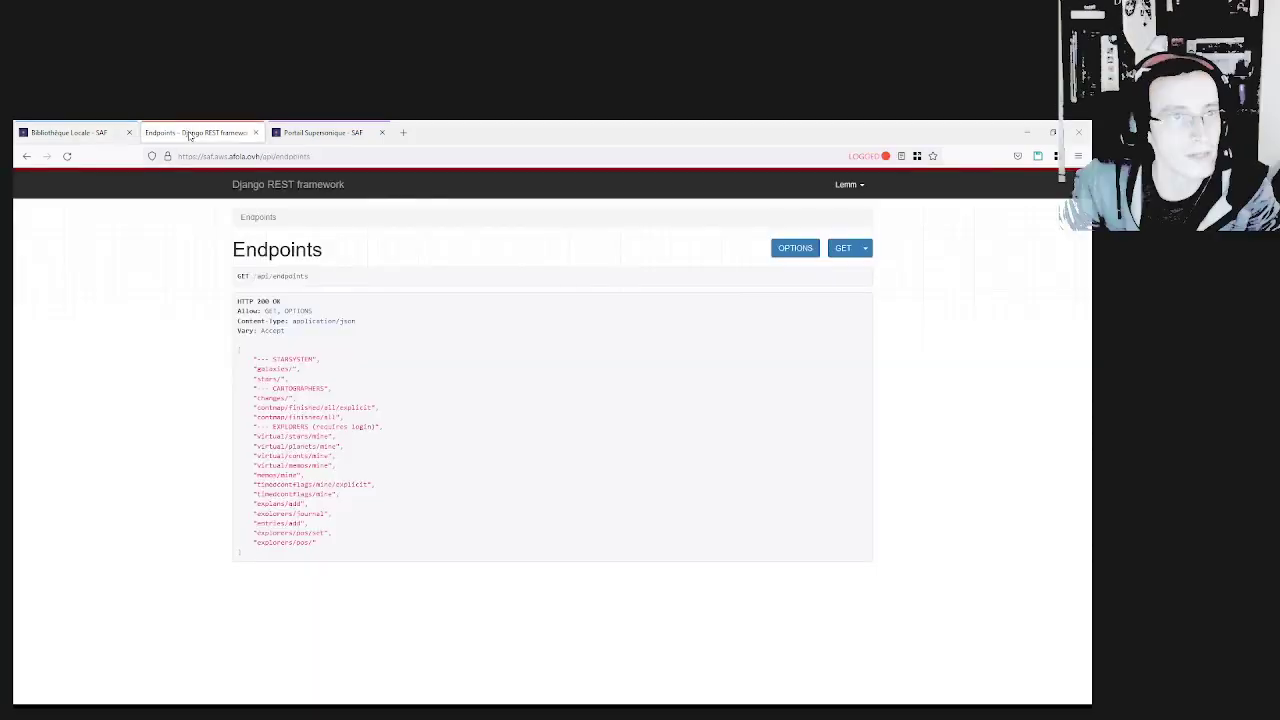
View the Cartographes 'Request a change of accreditation level' form, then go to the S.A.F. home page.
click(25, 157)
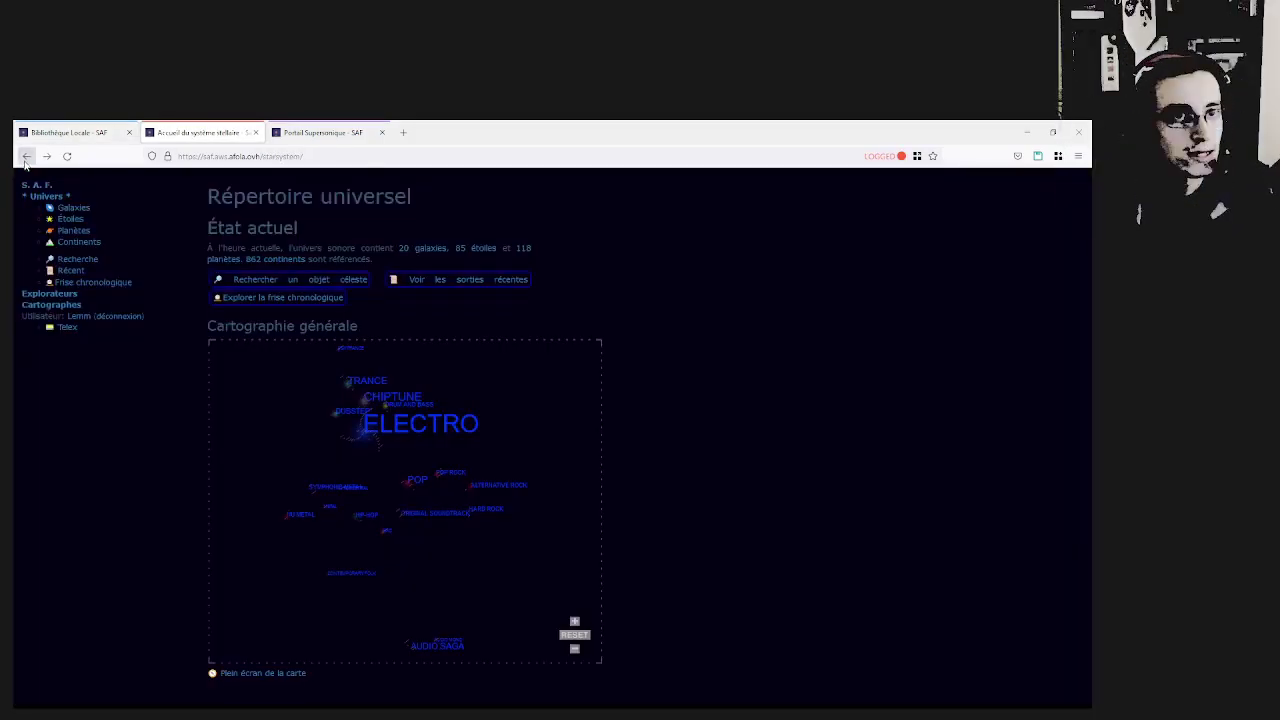
click(31, 305)
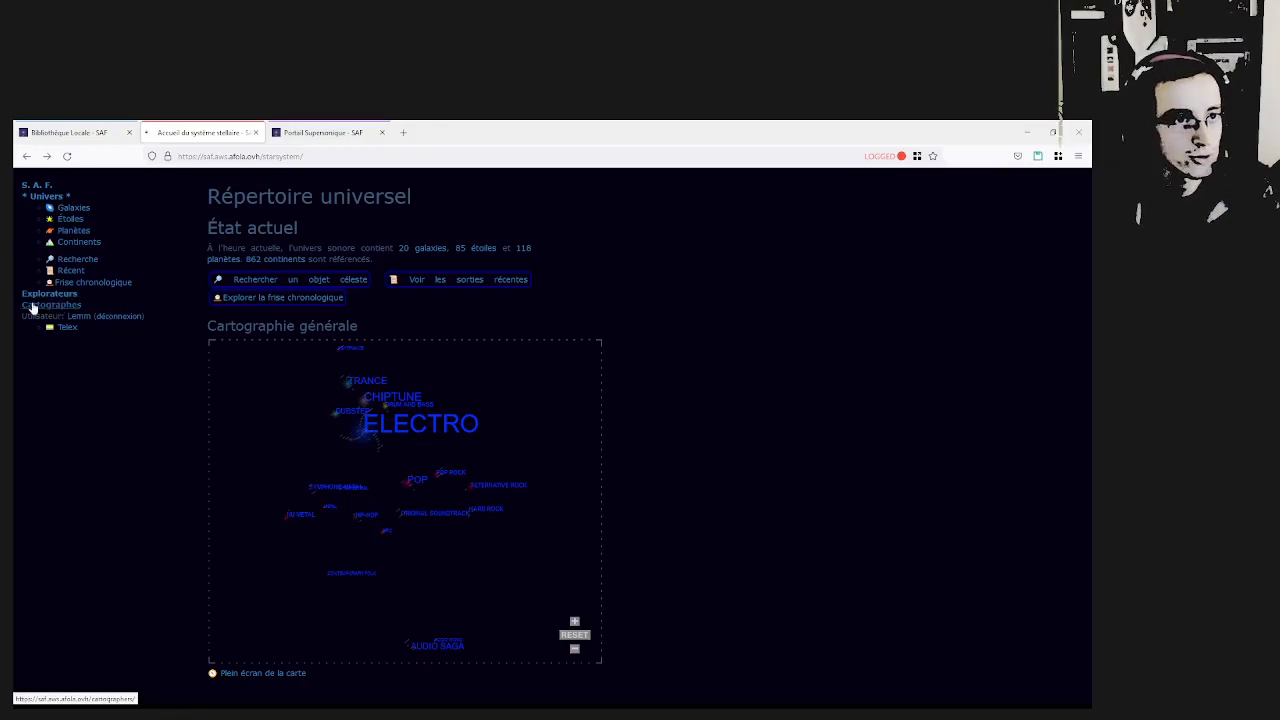
scroll(272, 632, down, 3)
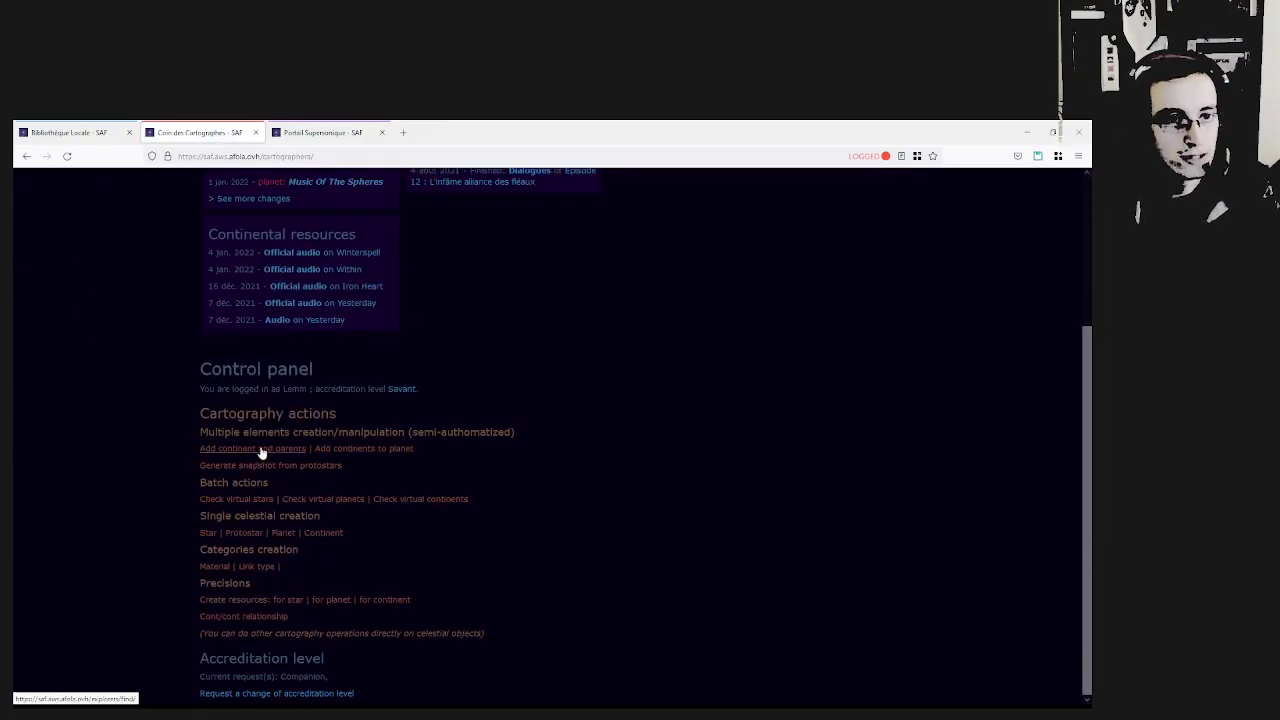
click(257, 693)
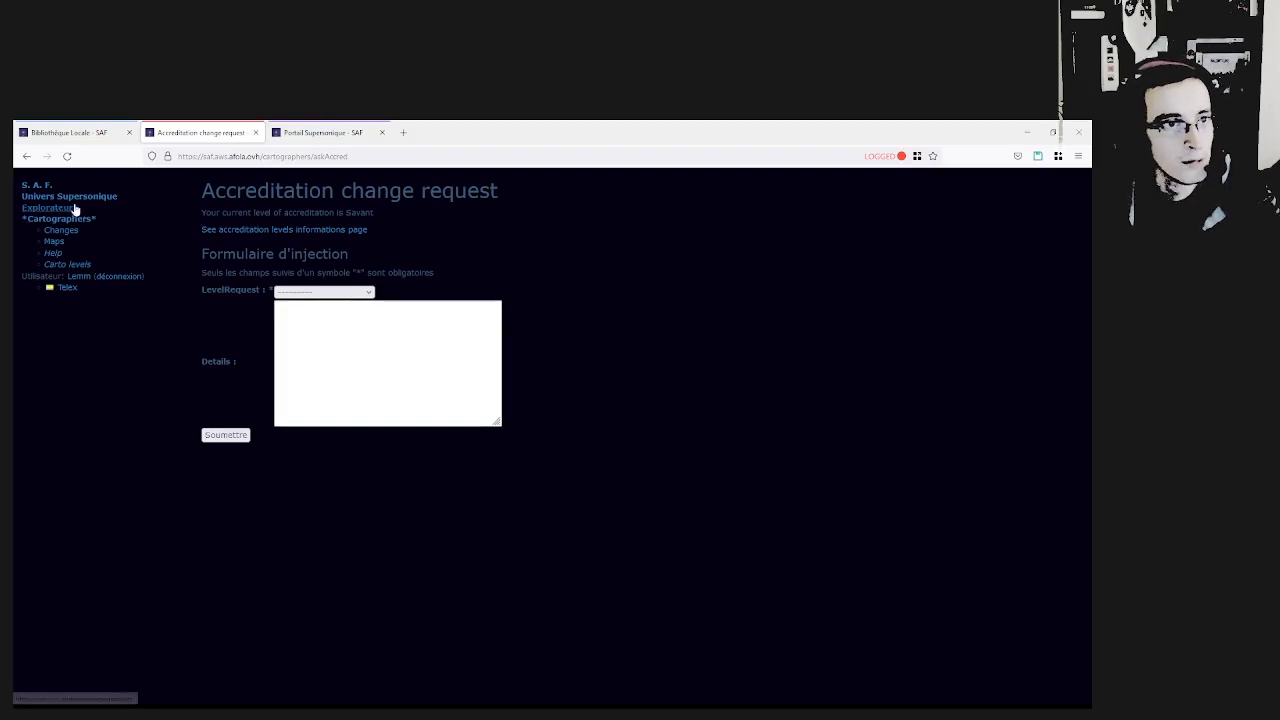
click(44, 186)
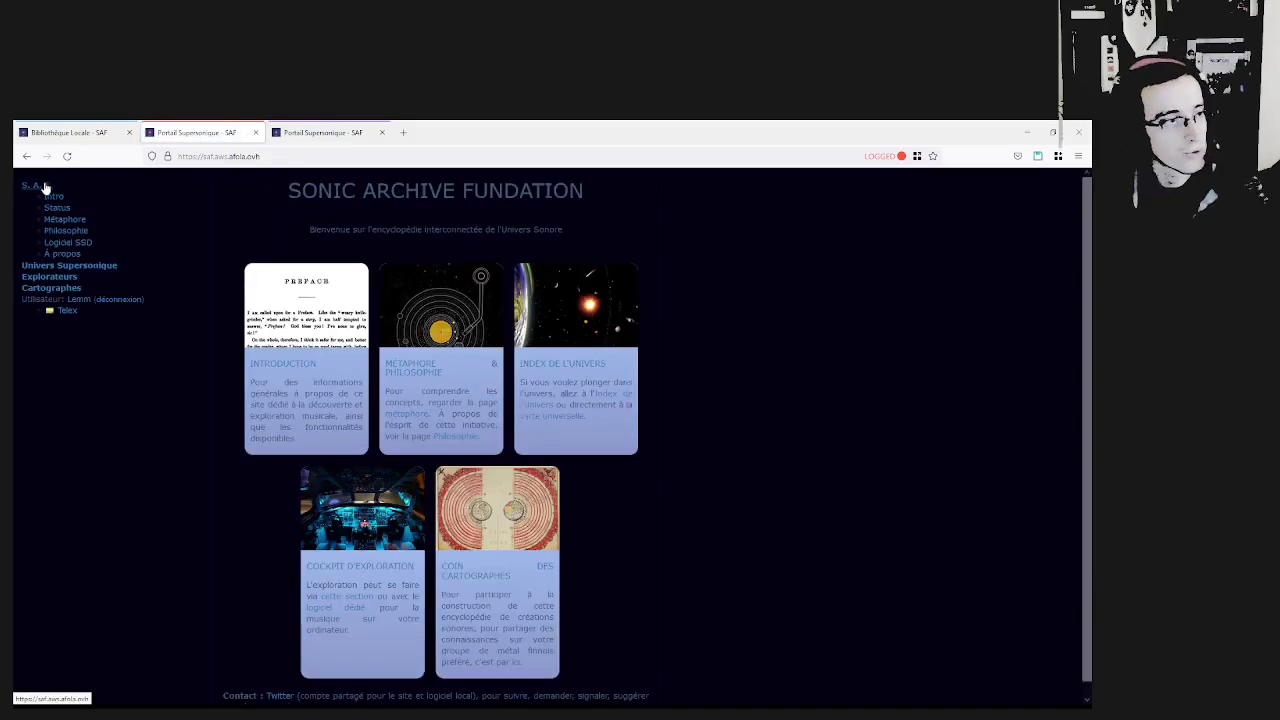
Reload the SAF home page and open the Univers Supersonique directory with its genre map.
double_click(310, 190)
click(317, 190)
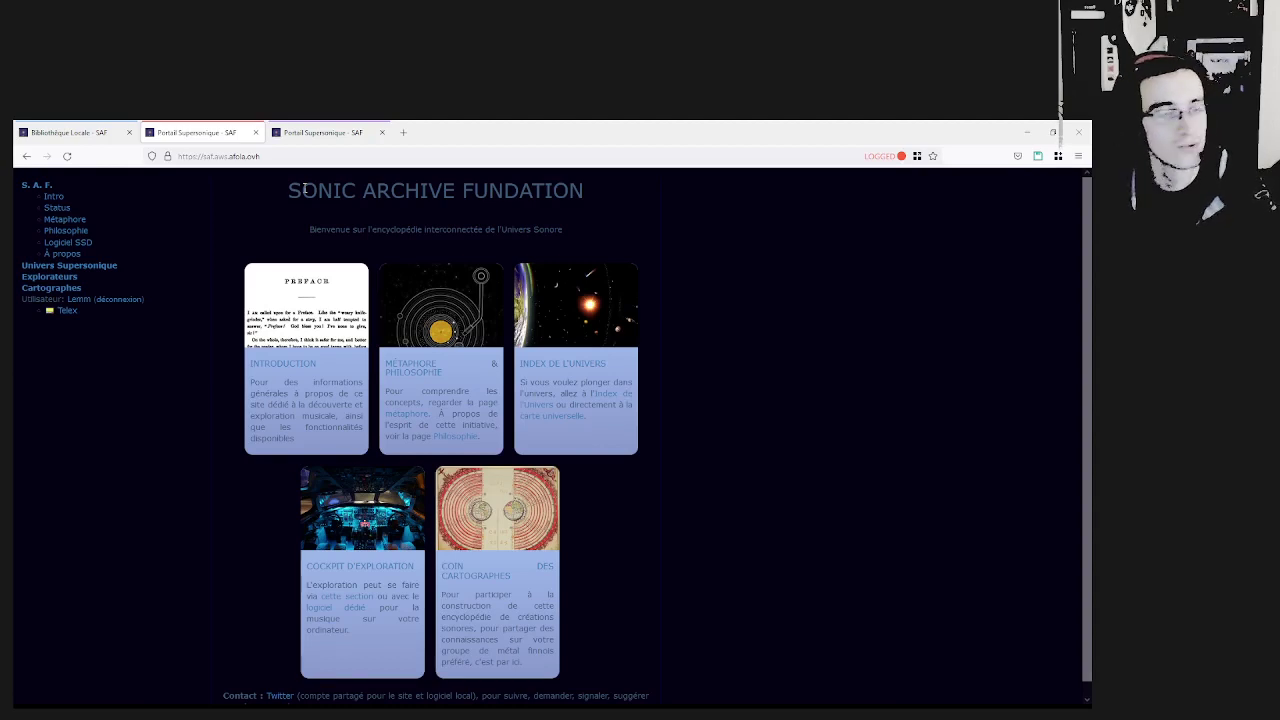
click(37, 187)
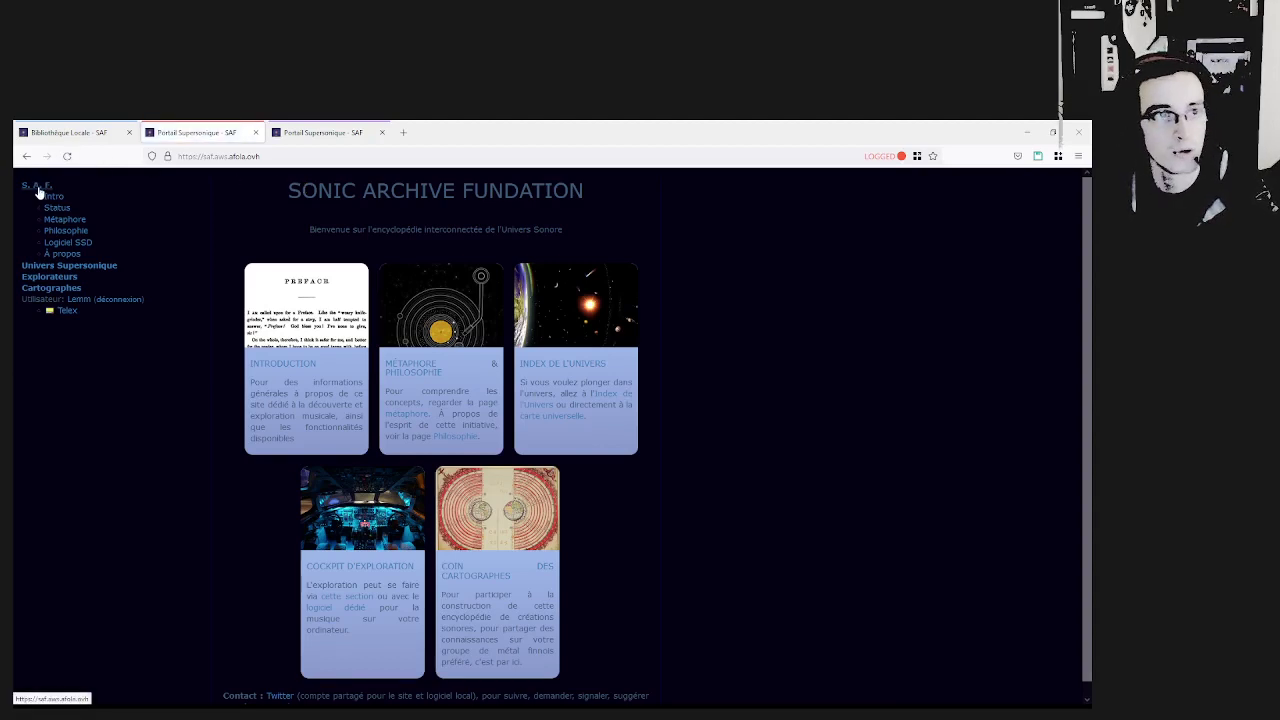
click(69, 265)
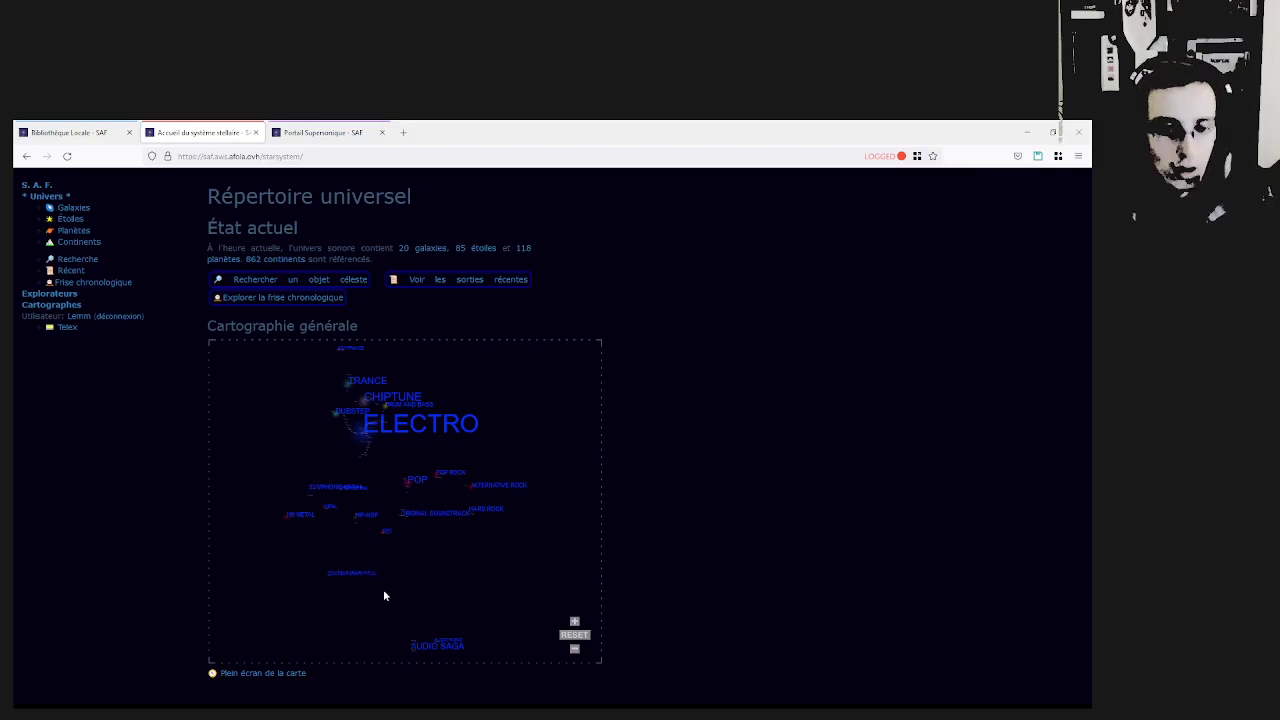
Pan and zoom the genre map to AUDIO SAGA and open its galaxy page.
drag(383, 594, 363, 449)
scroll(381, 494, up, 3)
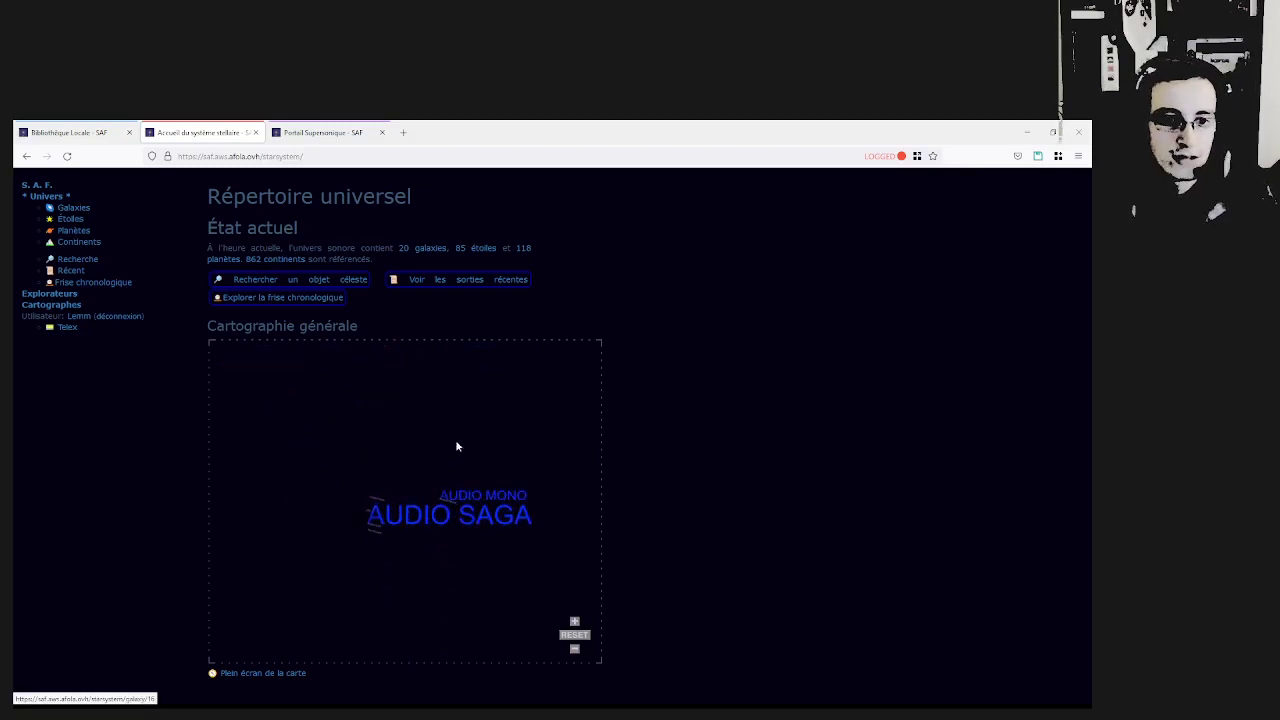
click(382, 433)
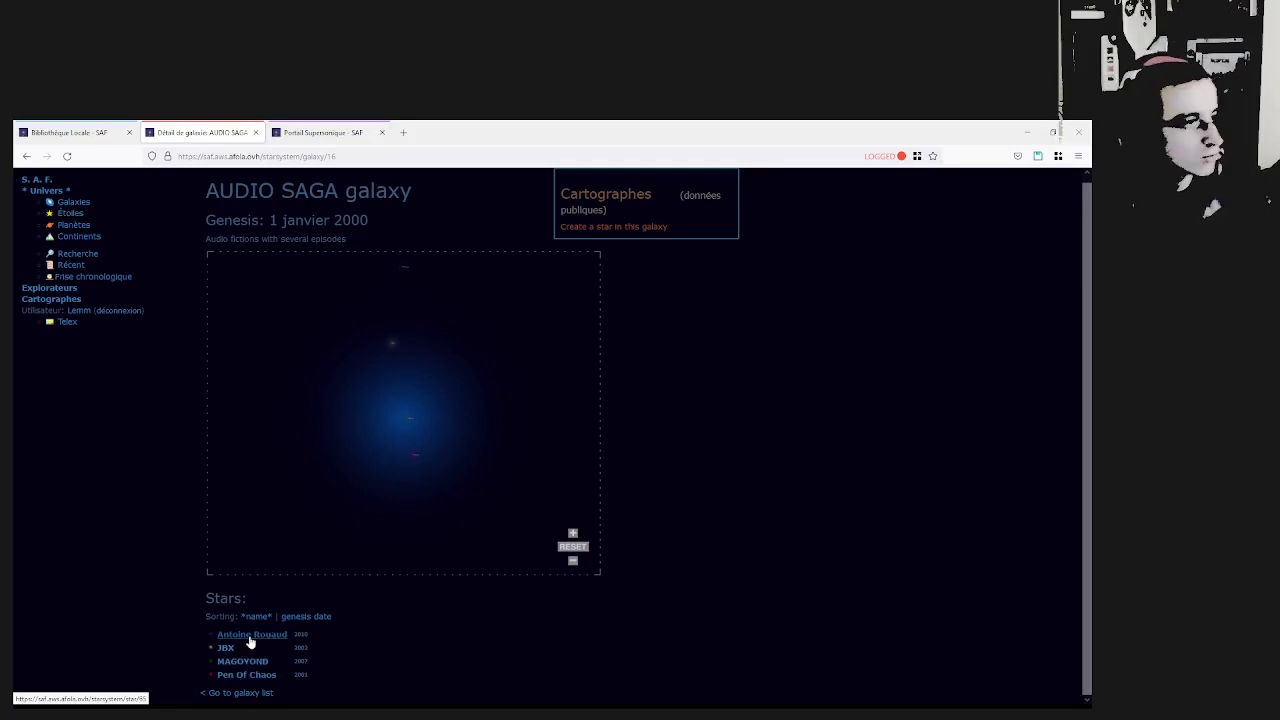
Return from AUDIO SAGA to the Répertoire universel page via the Univers sidebar link.
click(49, 189)
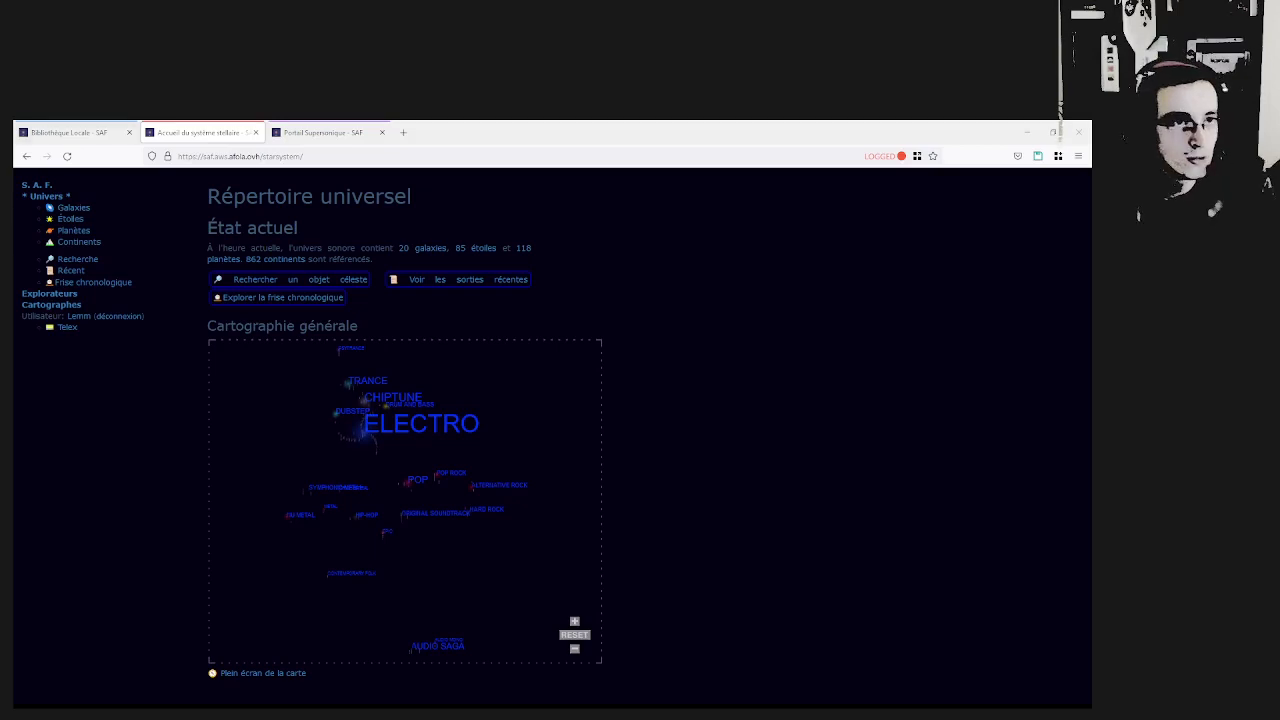
Browse the SAF home page, then open the Explorers' Playable items page.
click(38, 188)
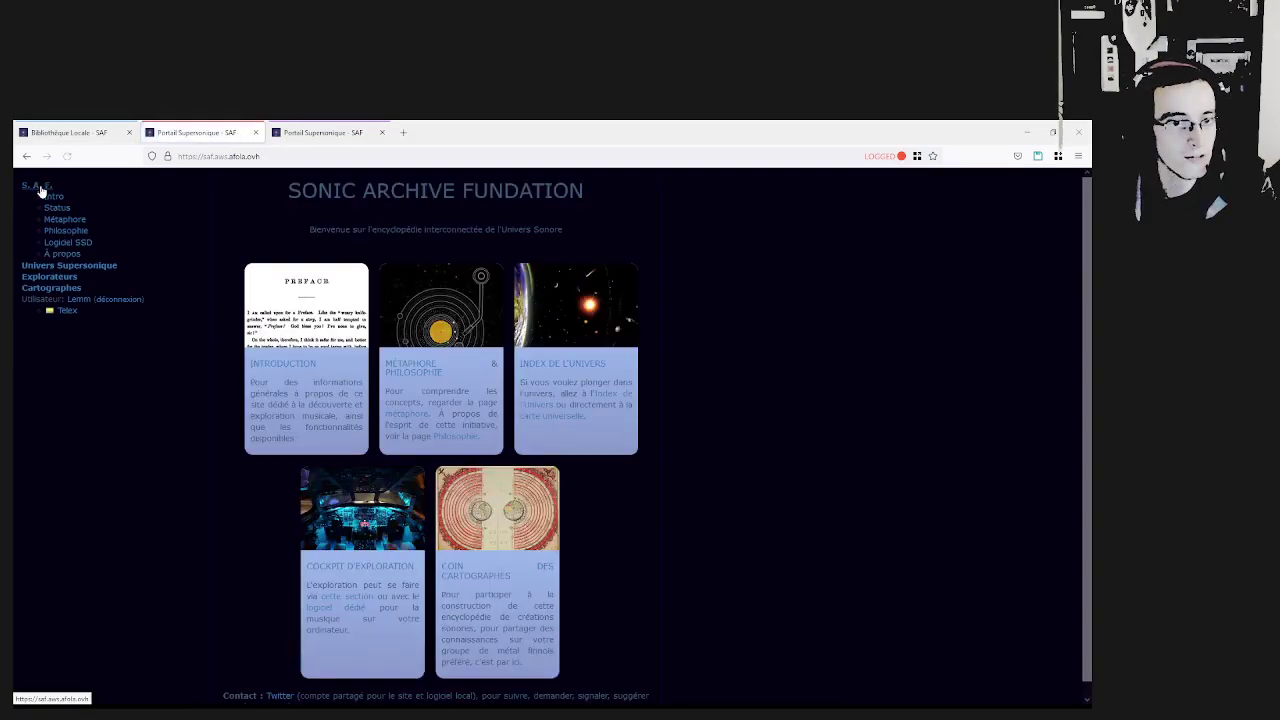
scroll(203, 532, down, 1)
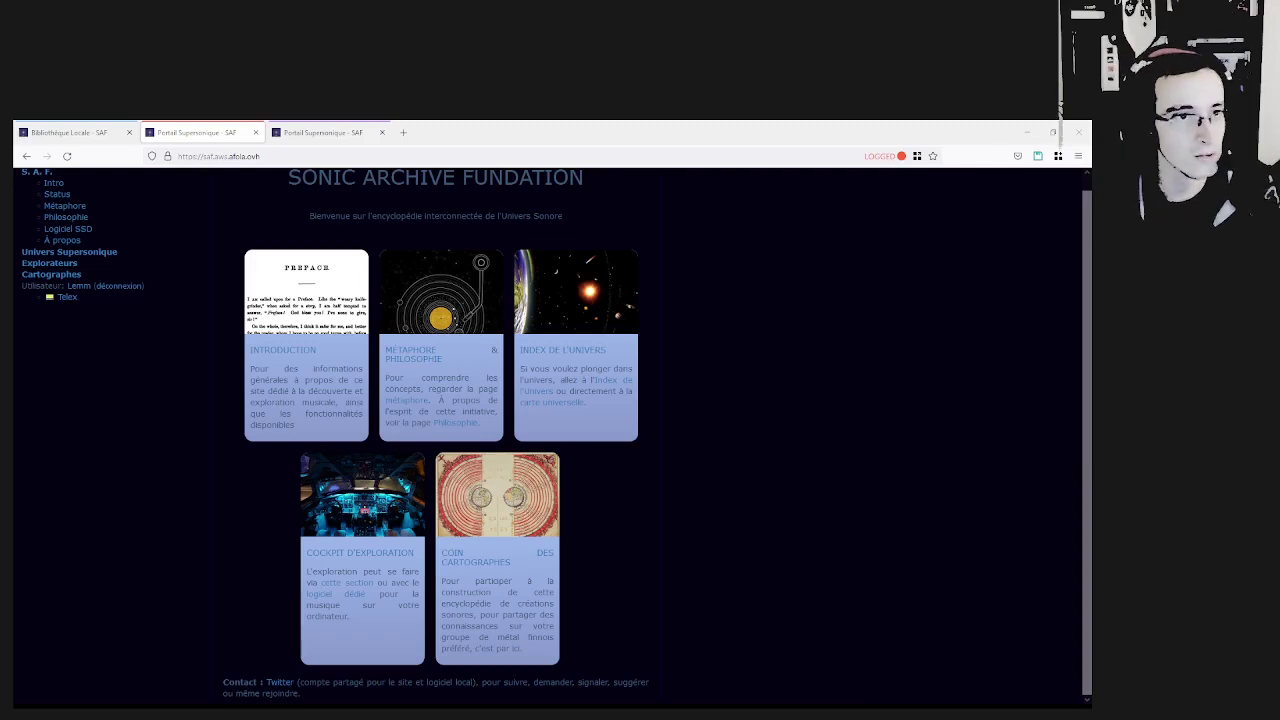
scroll(556, 434, up, 1)
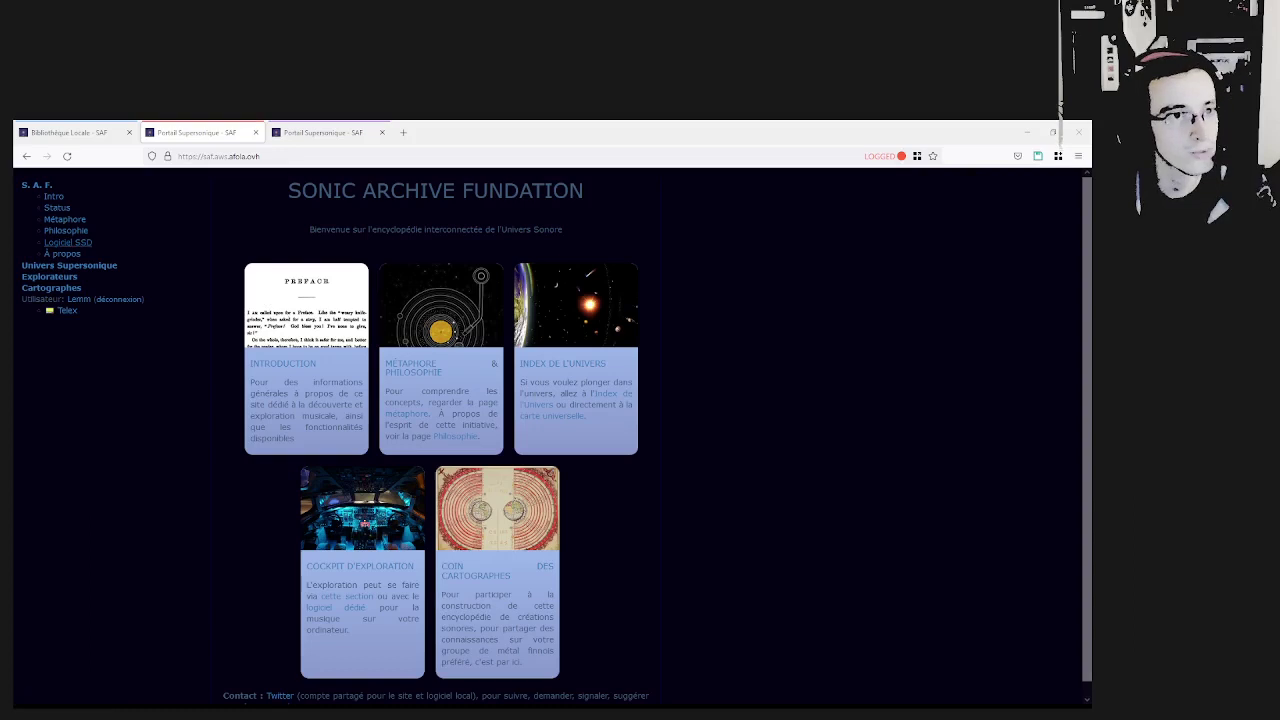
click(50, 277)
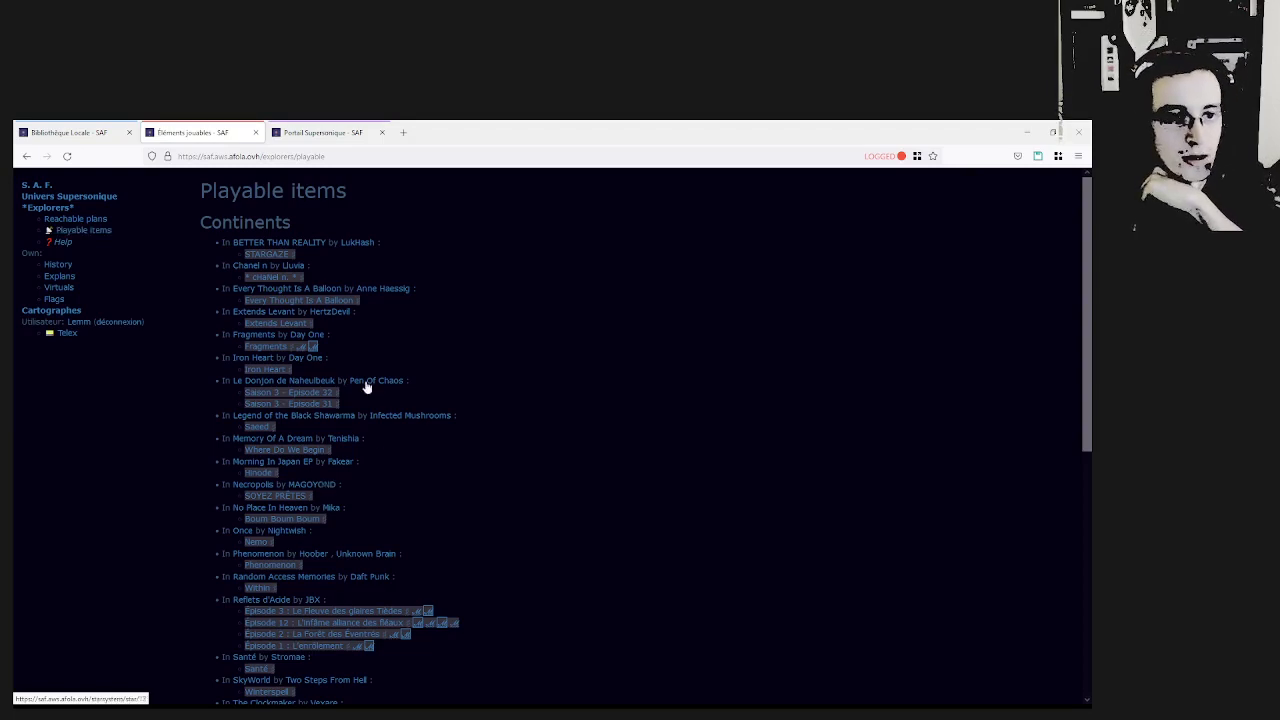
Bring up Nightwish's Nemo continent page (7 juin 2004) and scroll to its top.
key(alt+Left)
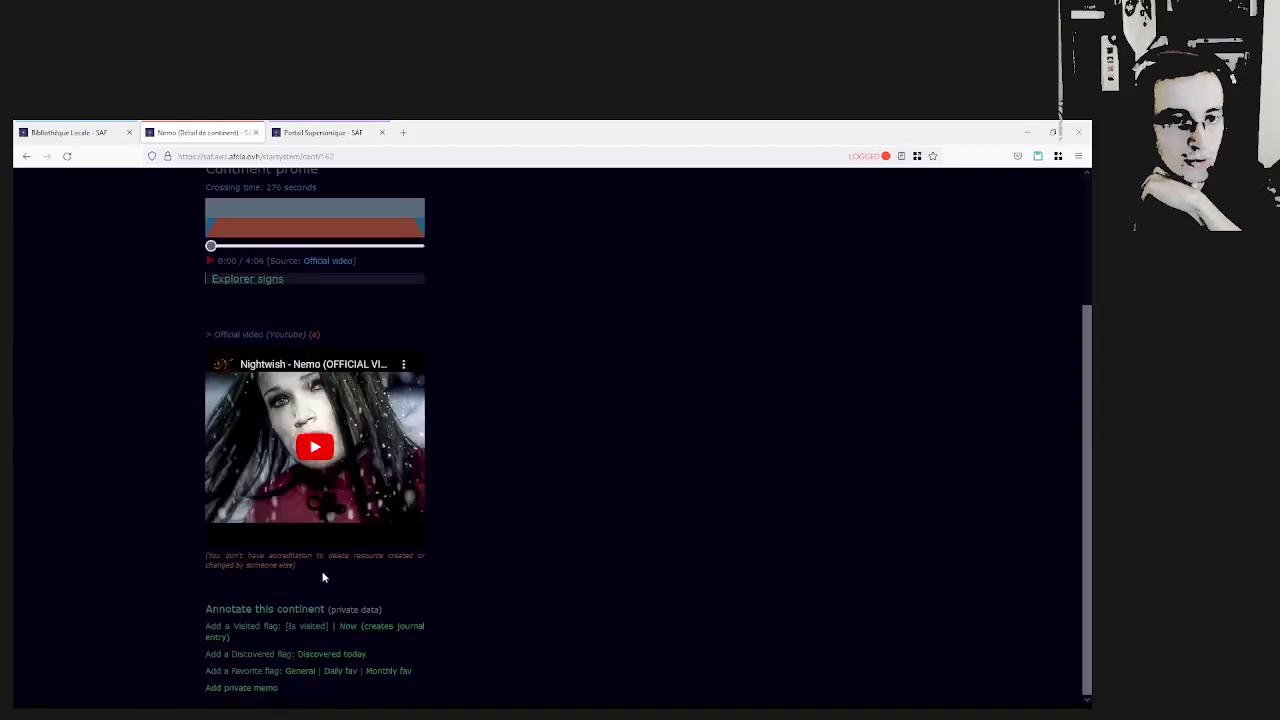
scroll(300, 470, up, 1)
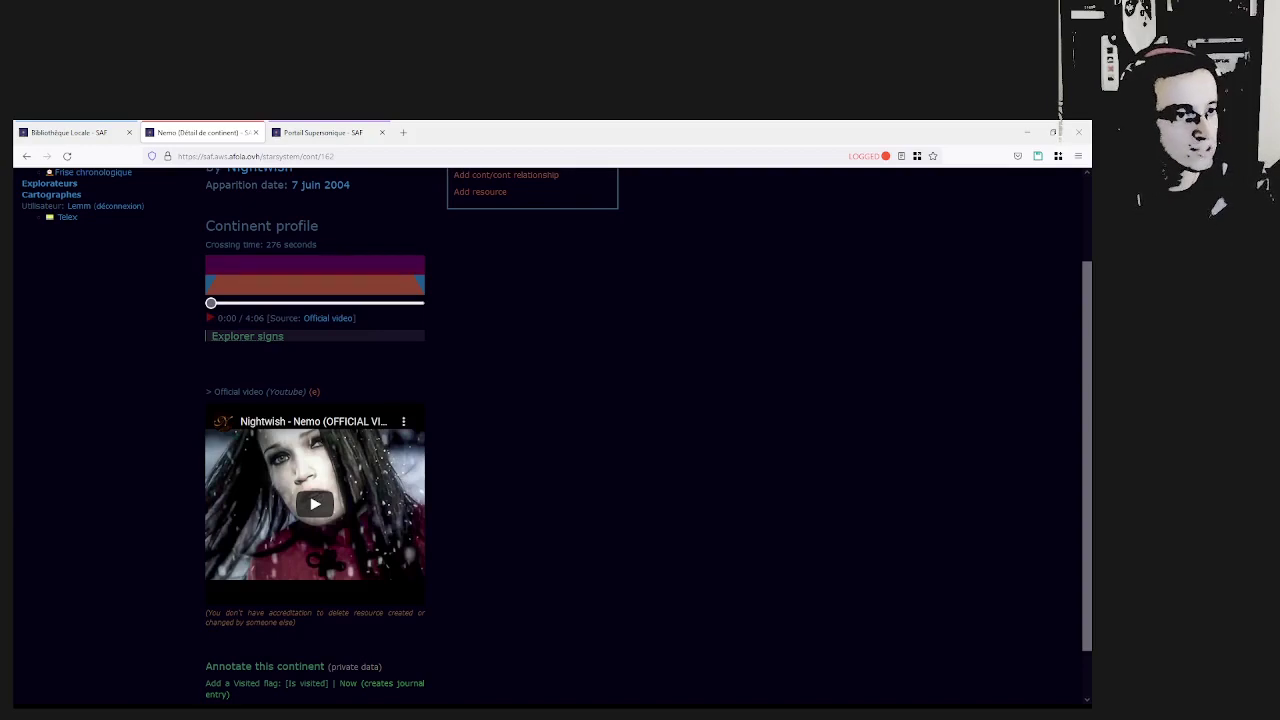
From the Récent list, open Coldplay's Music Of The Spheres planet page with its twelve continents.
scroll(83, 457, up, 2)
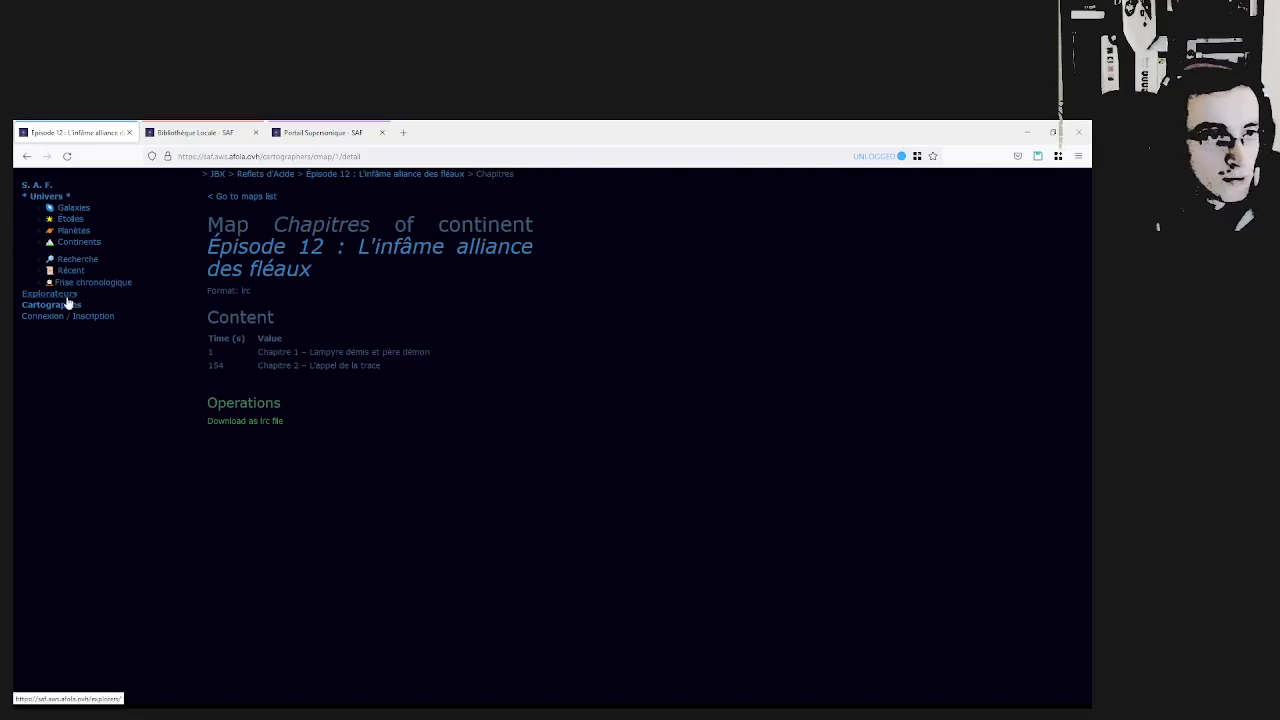
click(70, 271)
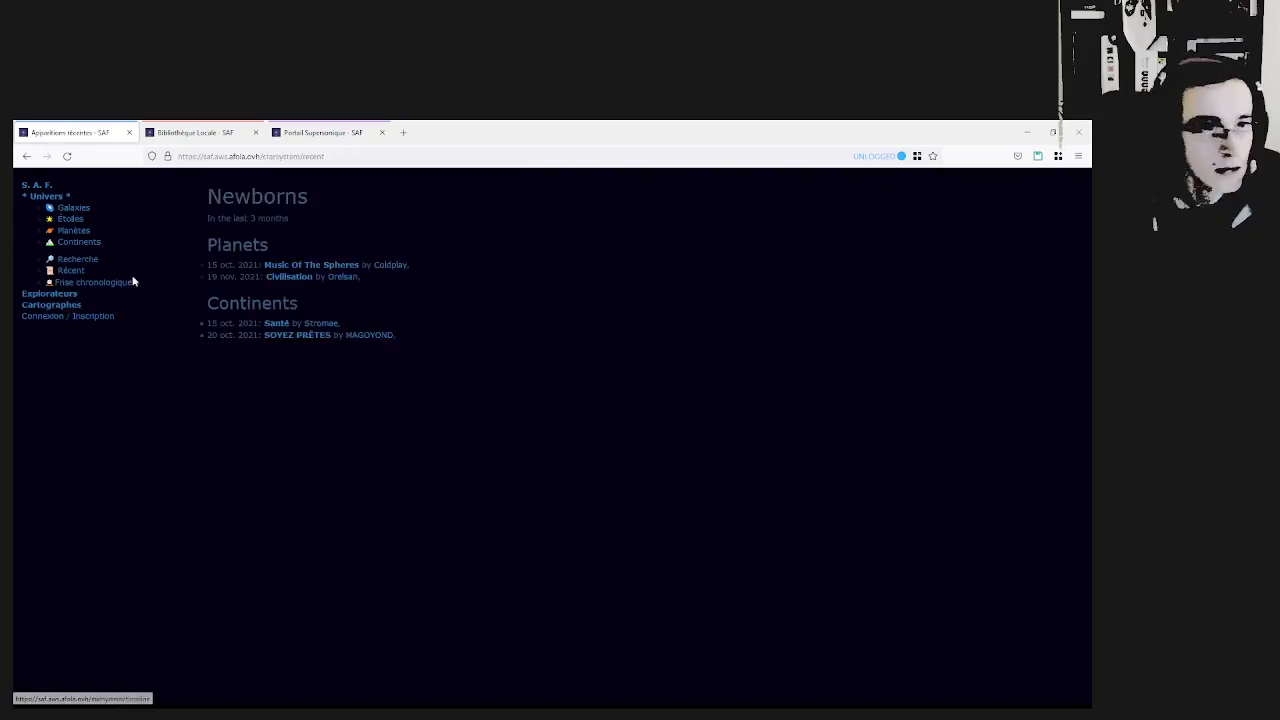
click(318, 269)
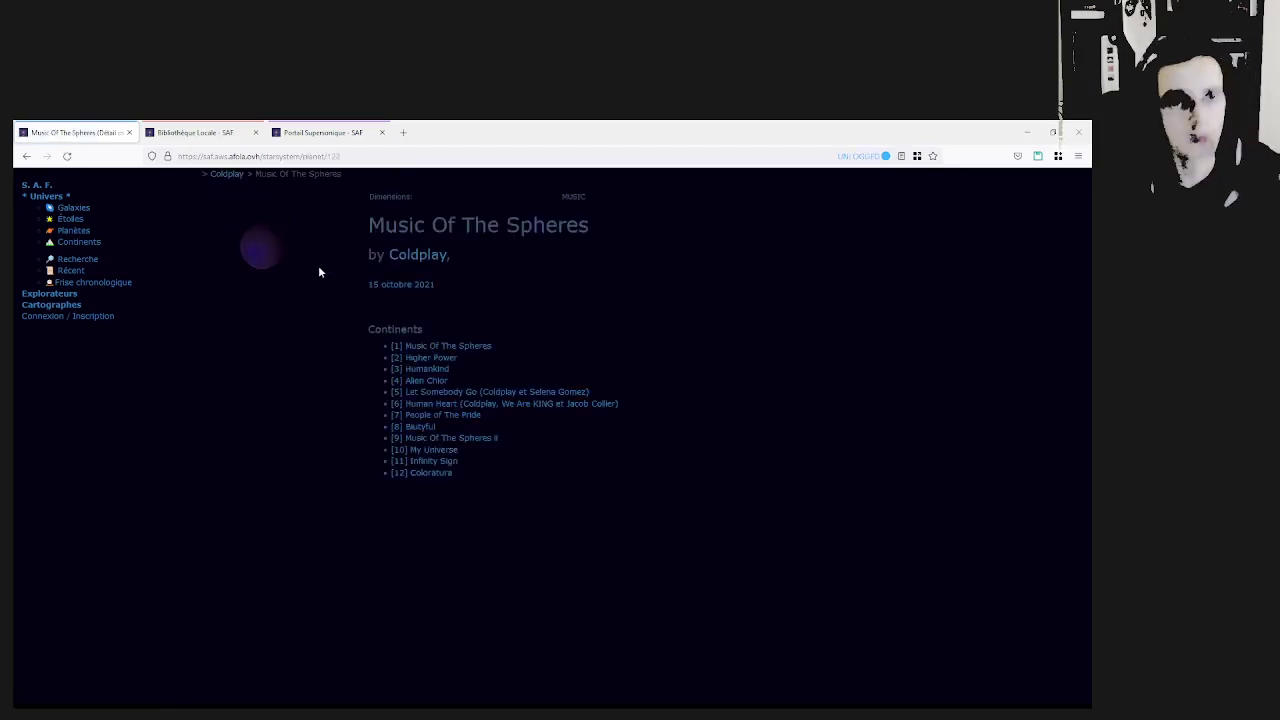
key(ctrl+t)
Search Google Images for 'music of the spheres coldplay'.
text(musi)
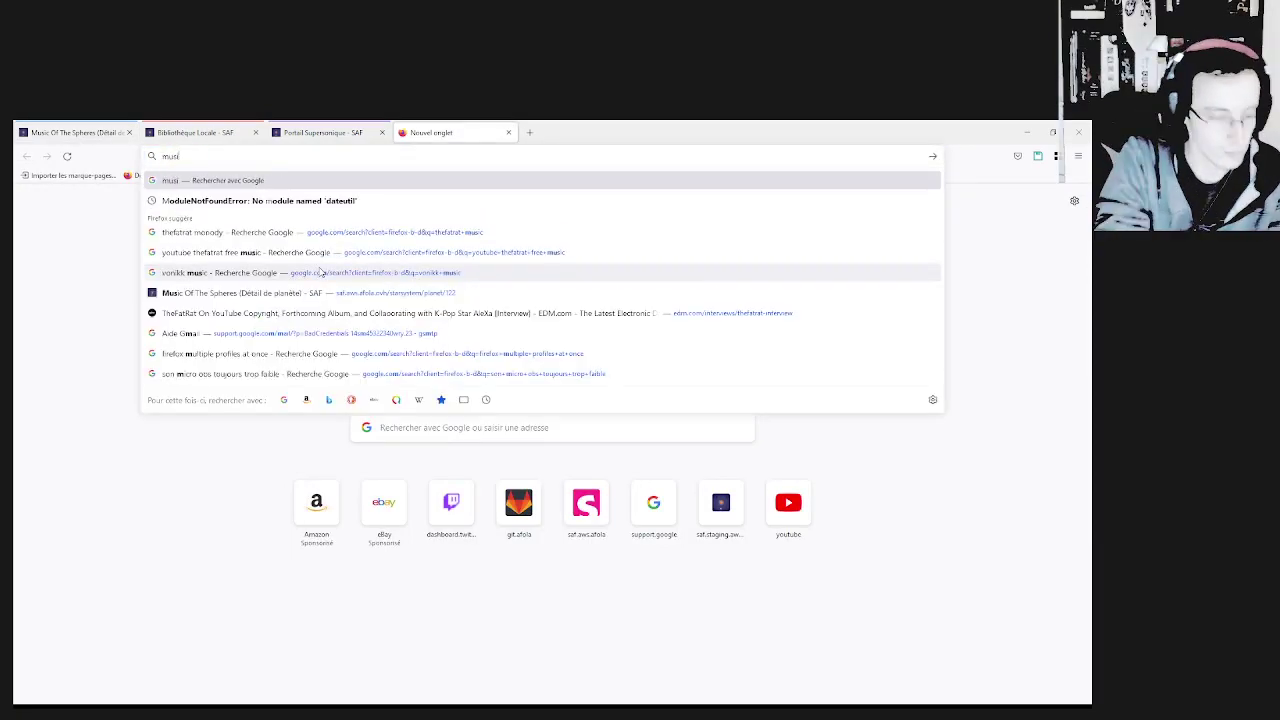
text(c of the)
key(Down)
key(Down)
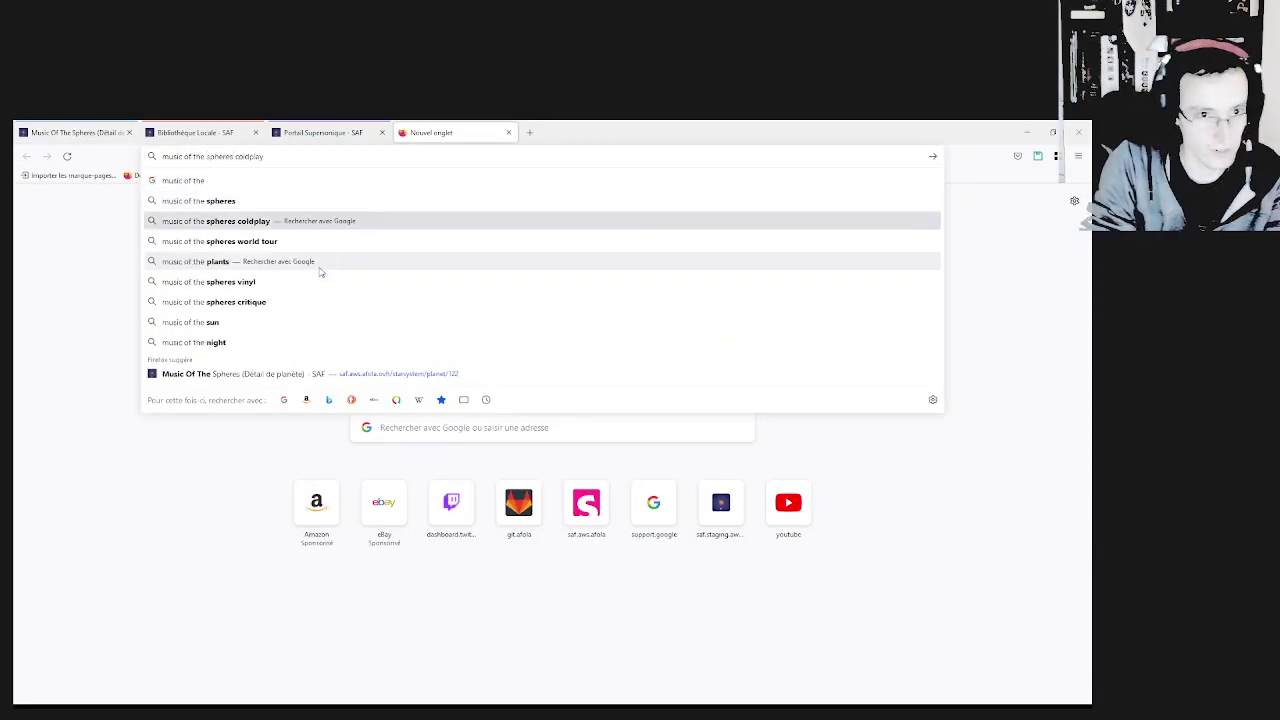
key(Return)
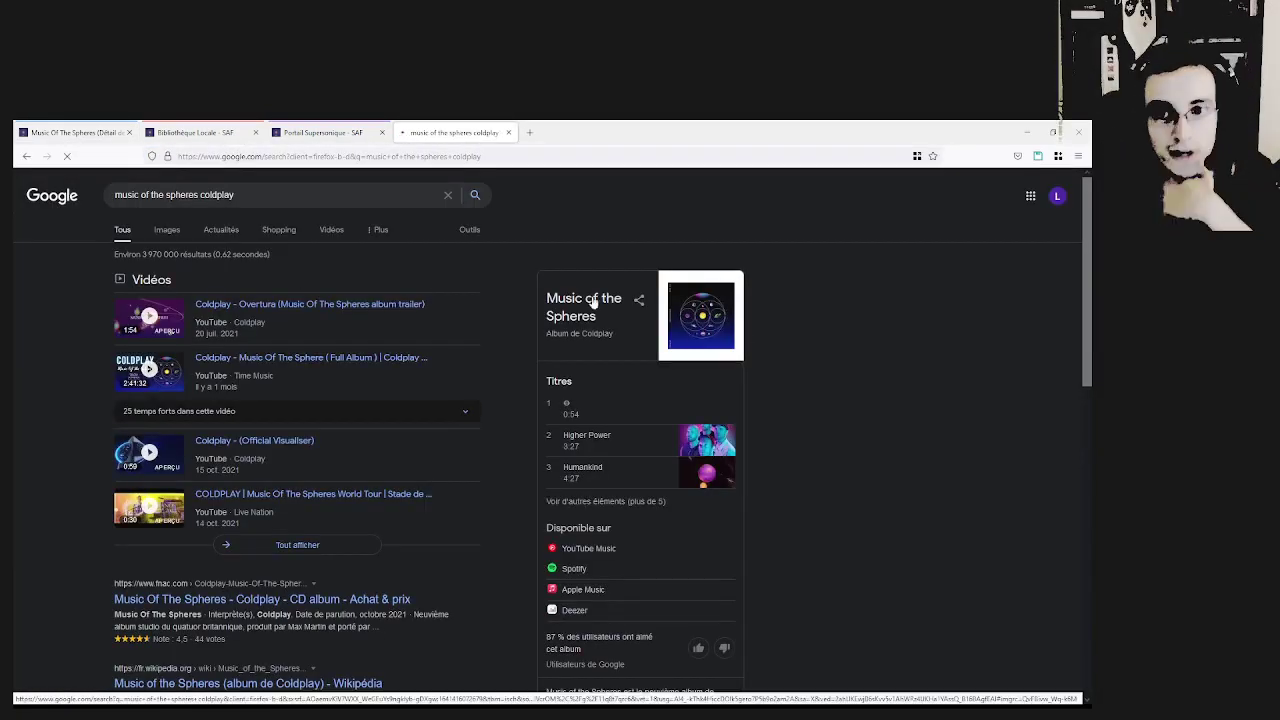
click(690, 312)
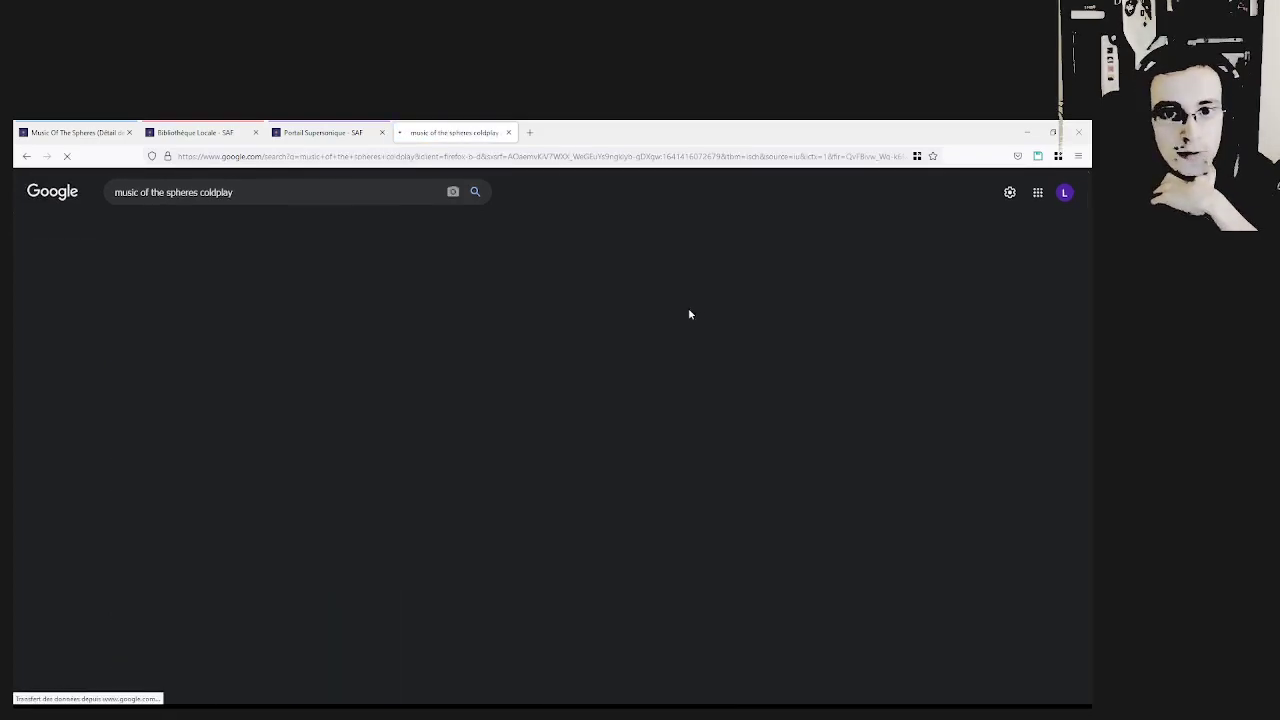
Preview the Amazon vinyl edition image, then return to the Sonic Archive Fundation home page.
click(290, 311)
click(330, 395)
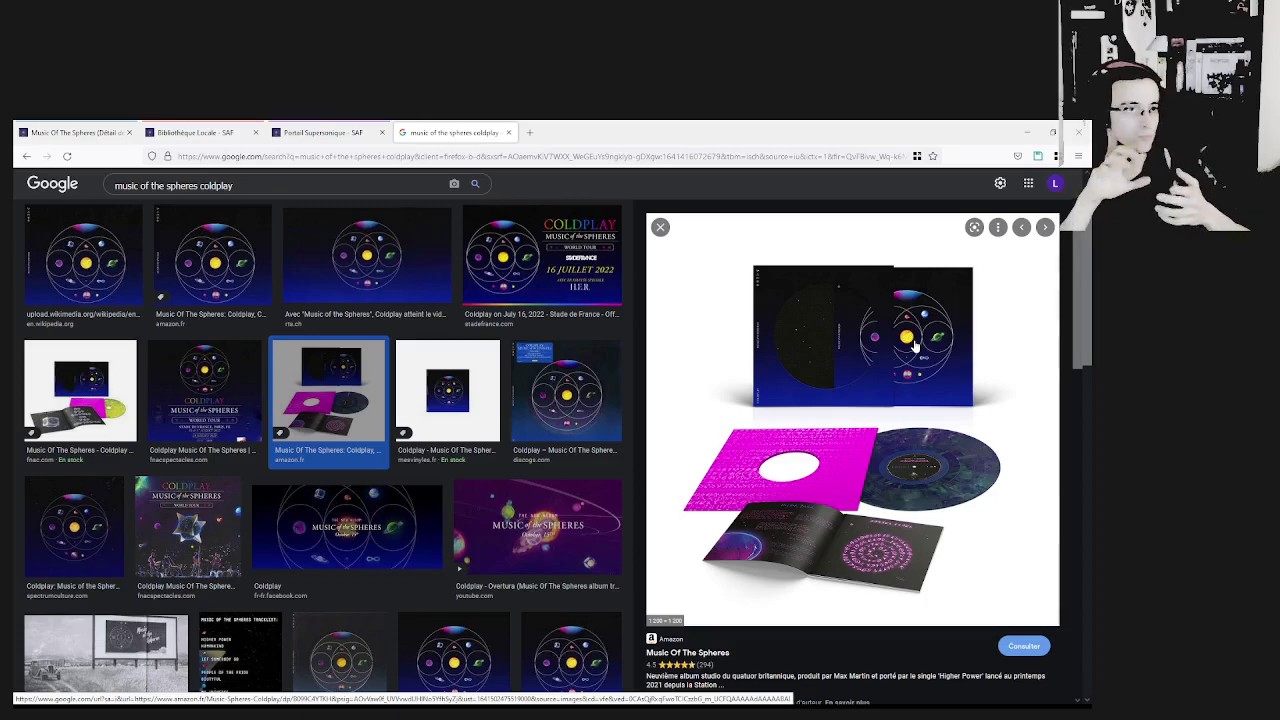
click(320, 132)
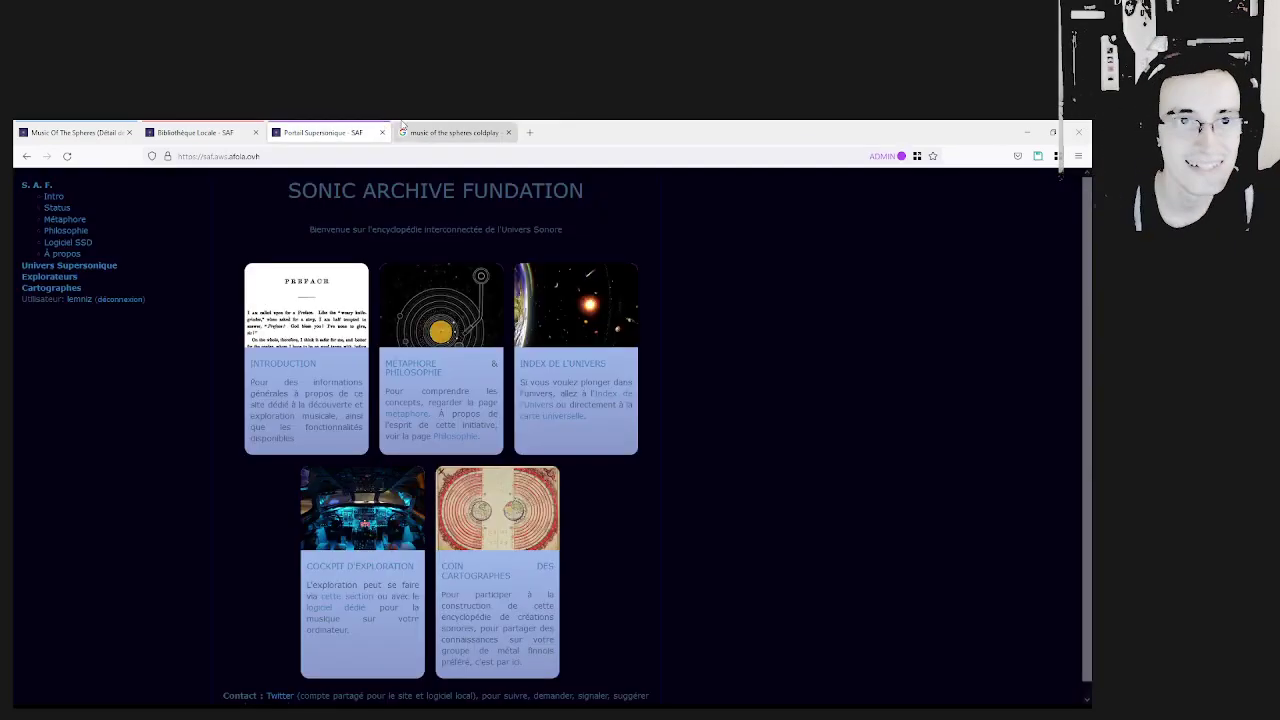
Revisit the local library and Music Of The Spheres pages, then open Coldplay's Official Visualiser from Google.
click(217, 128)
click(90, 132)
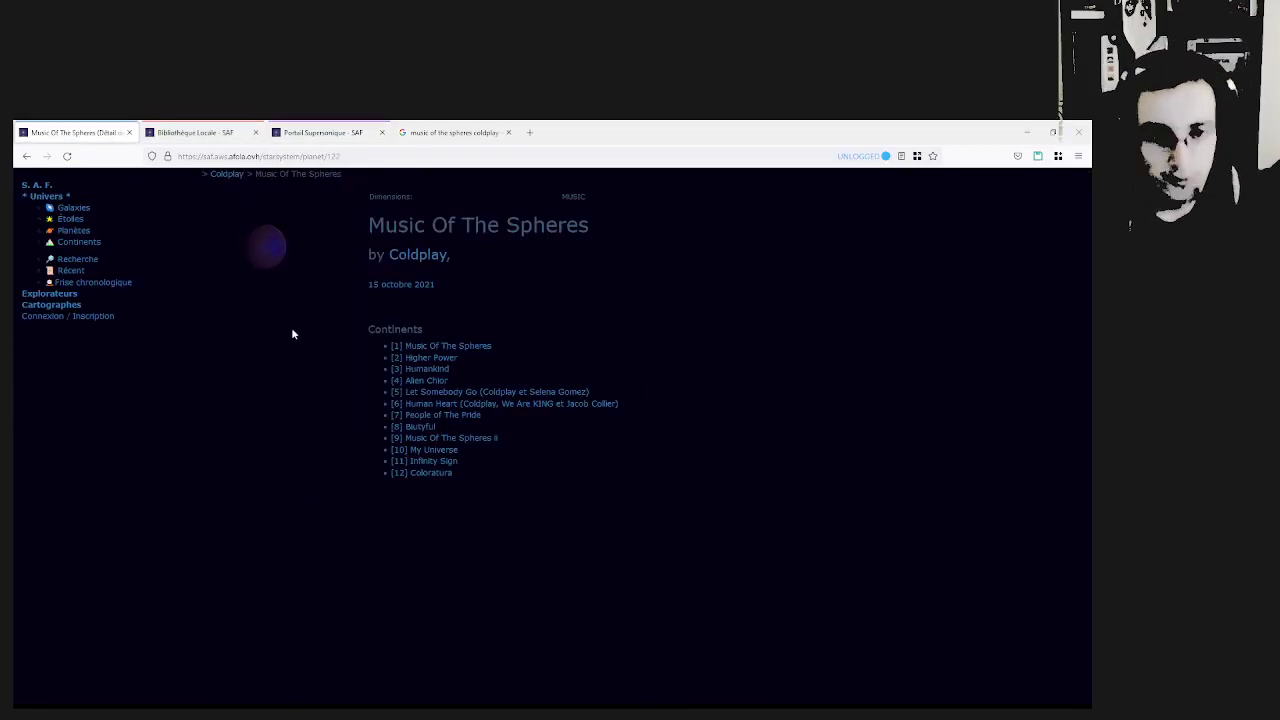
key(ctrl+shift+Tab)
click(288, 446)
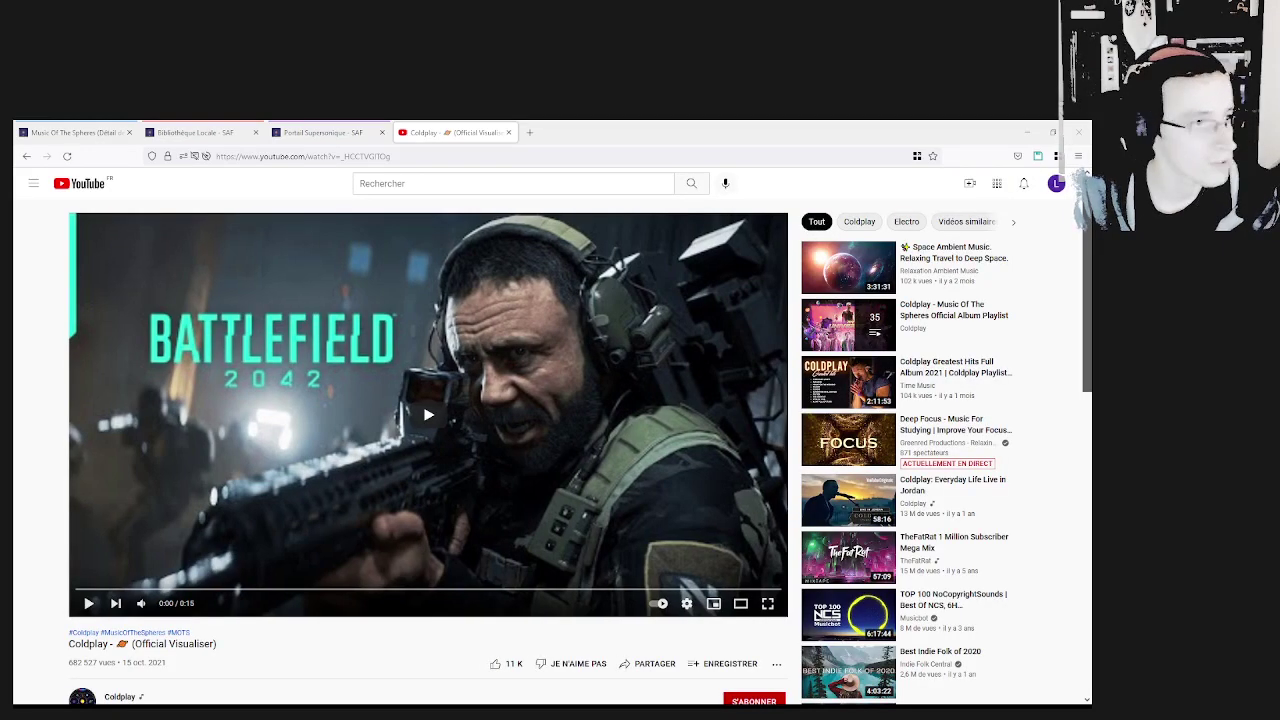
Start Coldplay's '(Official Visualiser)' video and pause it at 0:14 of 0:58.
click(88, 603)
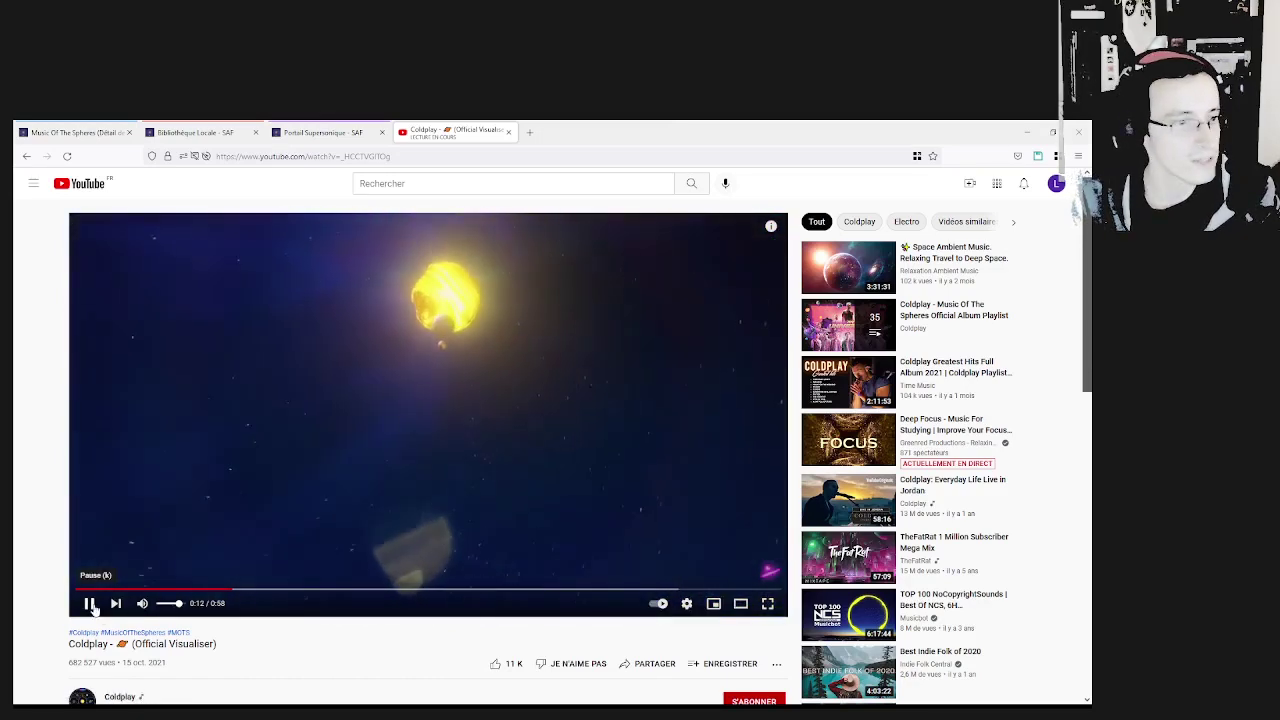
click(90, 604)
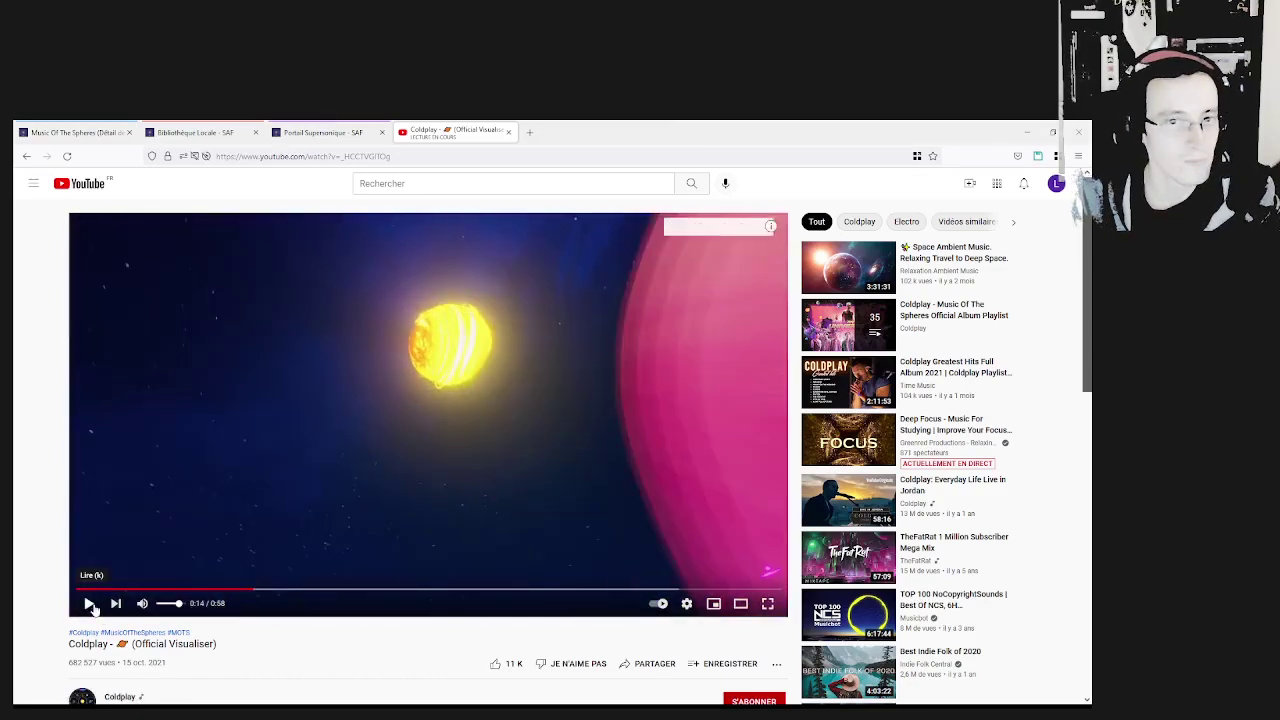